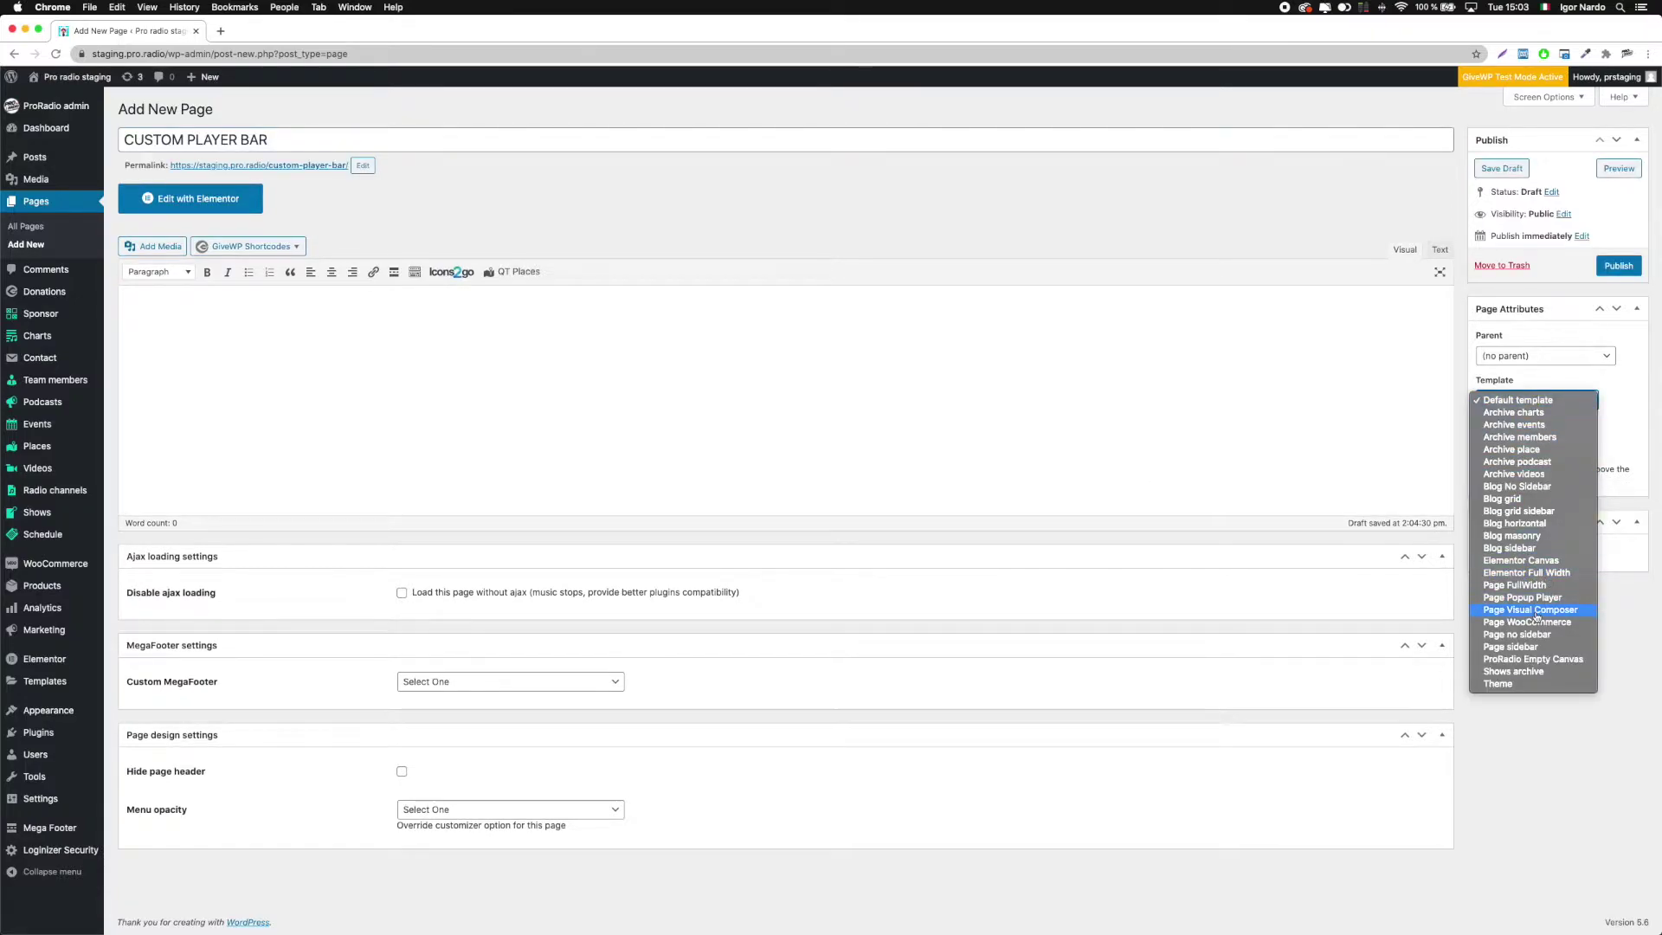
# - Assign the Page Visual Composer template to the page, set its custom MegaFooter to Hide, and publish it
pyautogui.click(1535, 611)
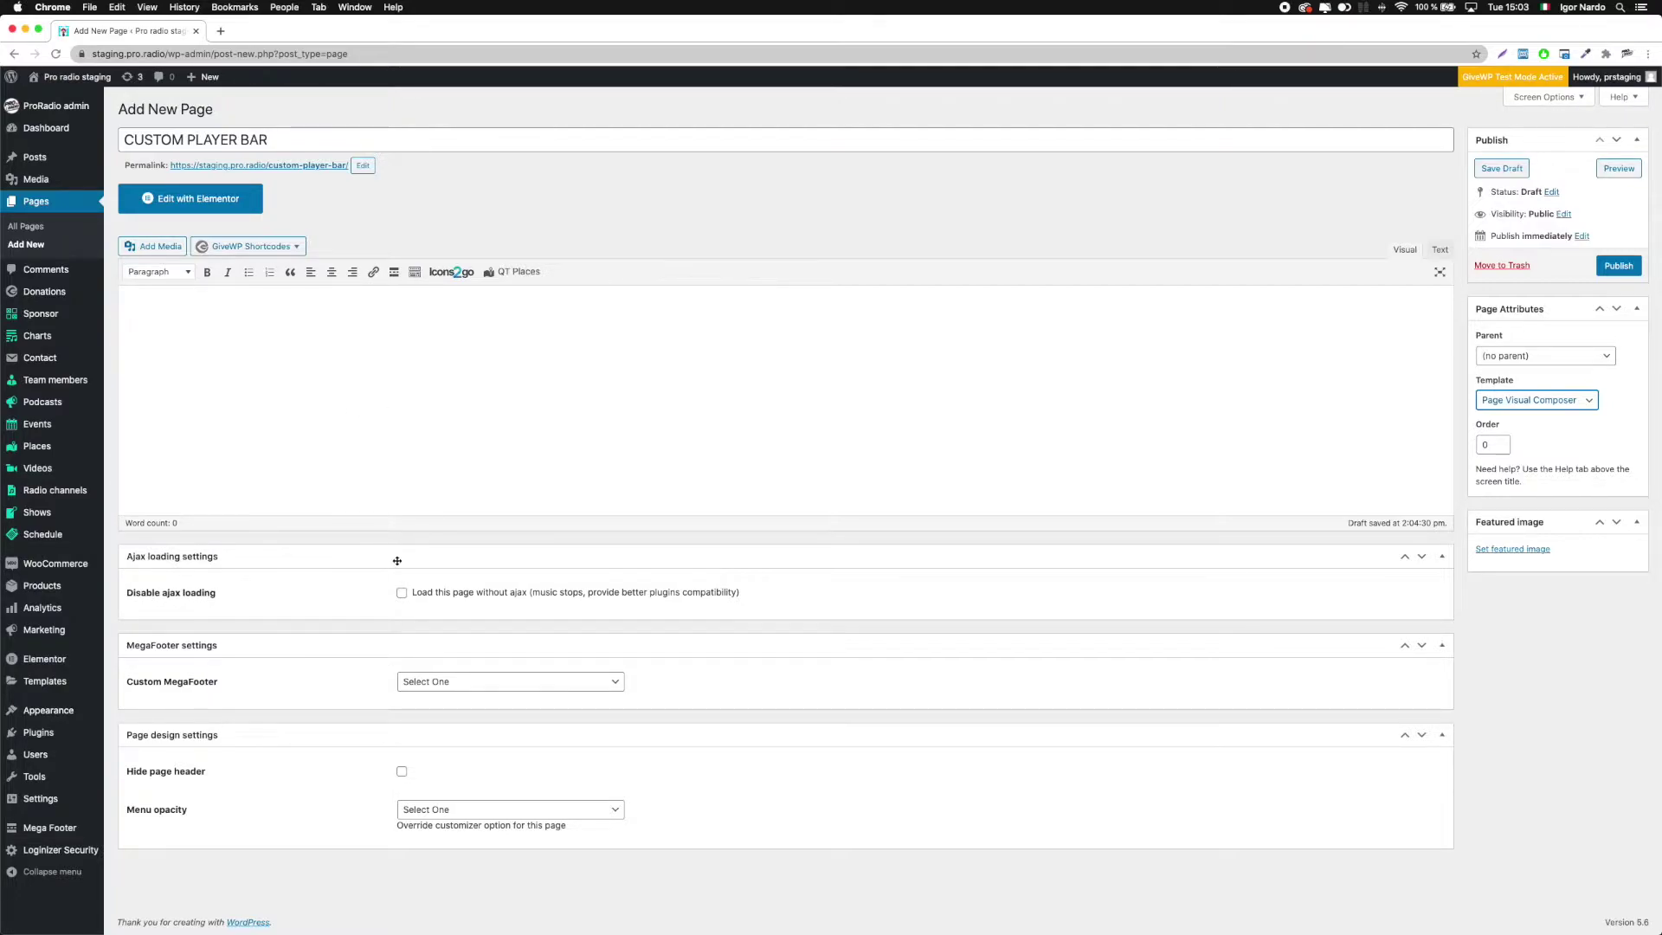
pyautogui.click(459, 681)
pyautogui.click(463, 694)
pyautogui.click(1618, 266)
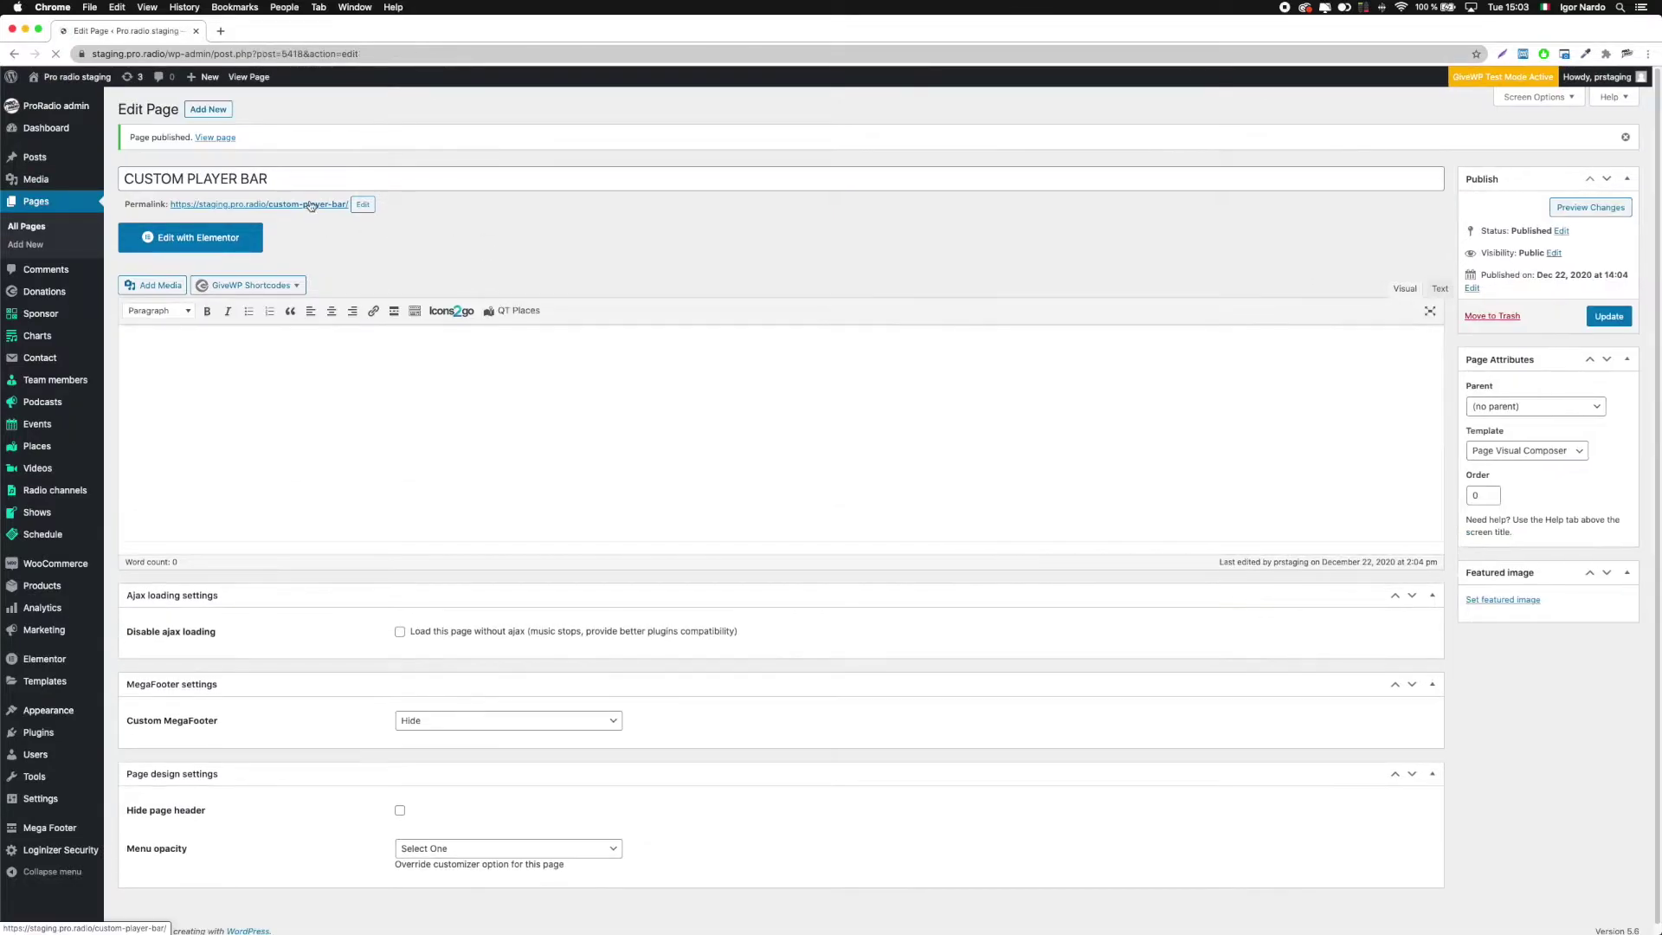
# - Open the published page in the Elementor editor and insert the Custom Player widget into the empty section
pyautogui.click(308, 205)
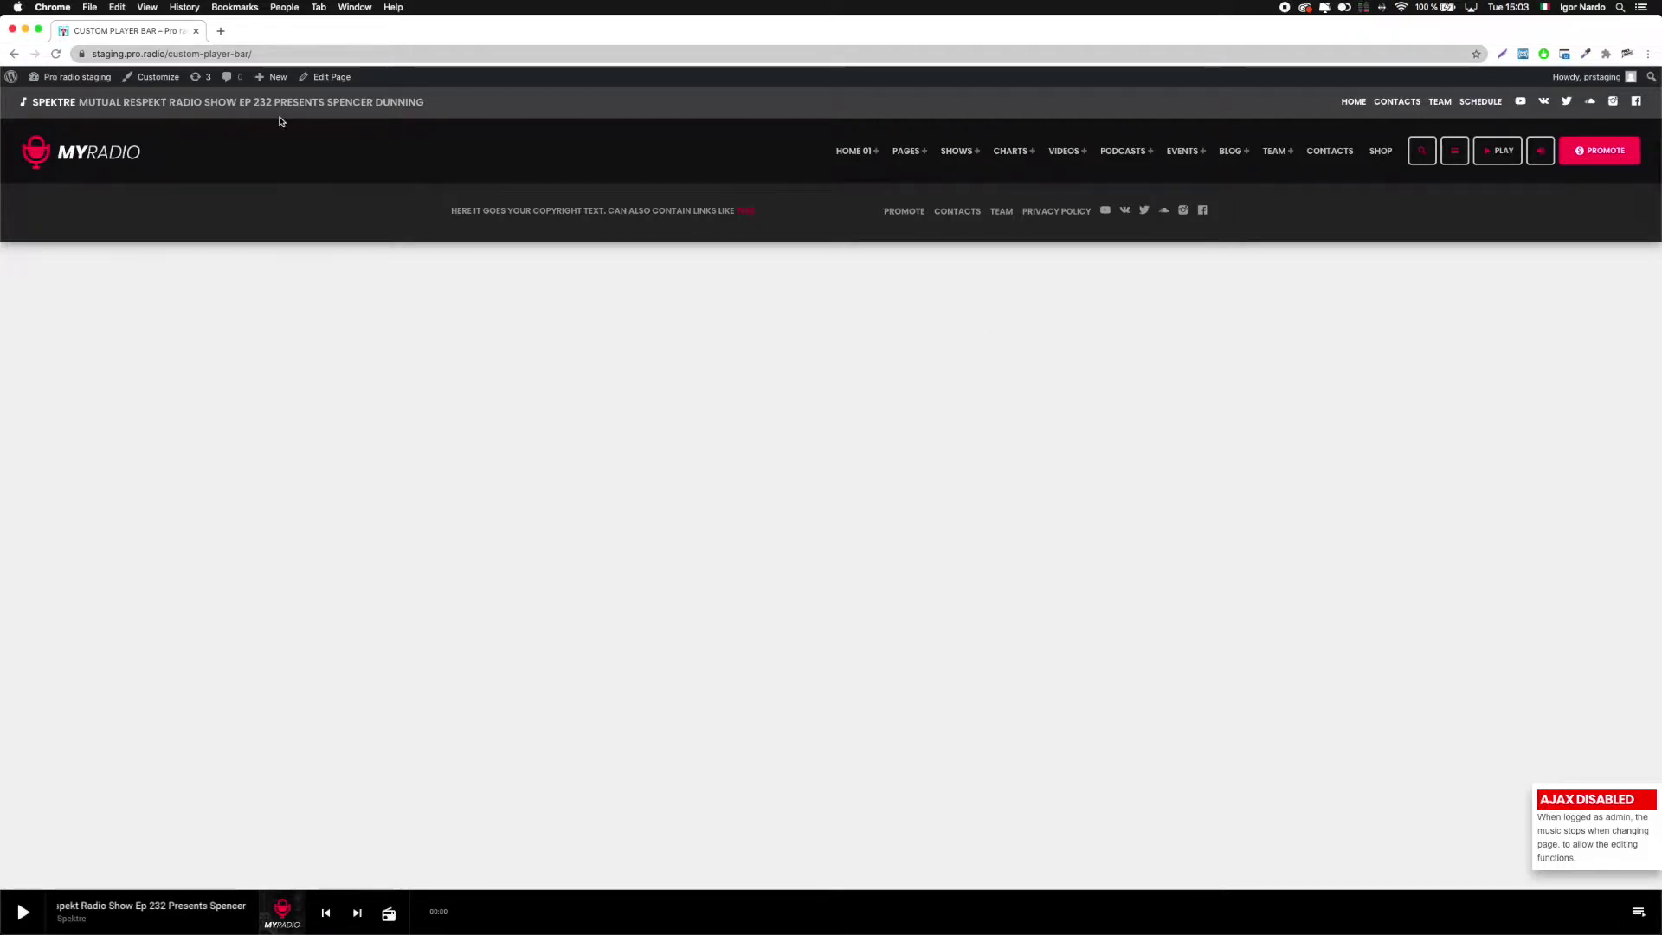
pyautogui.click(324, 77)
pyautogui.click(192, 198)
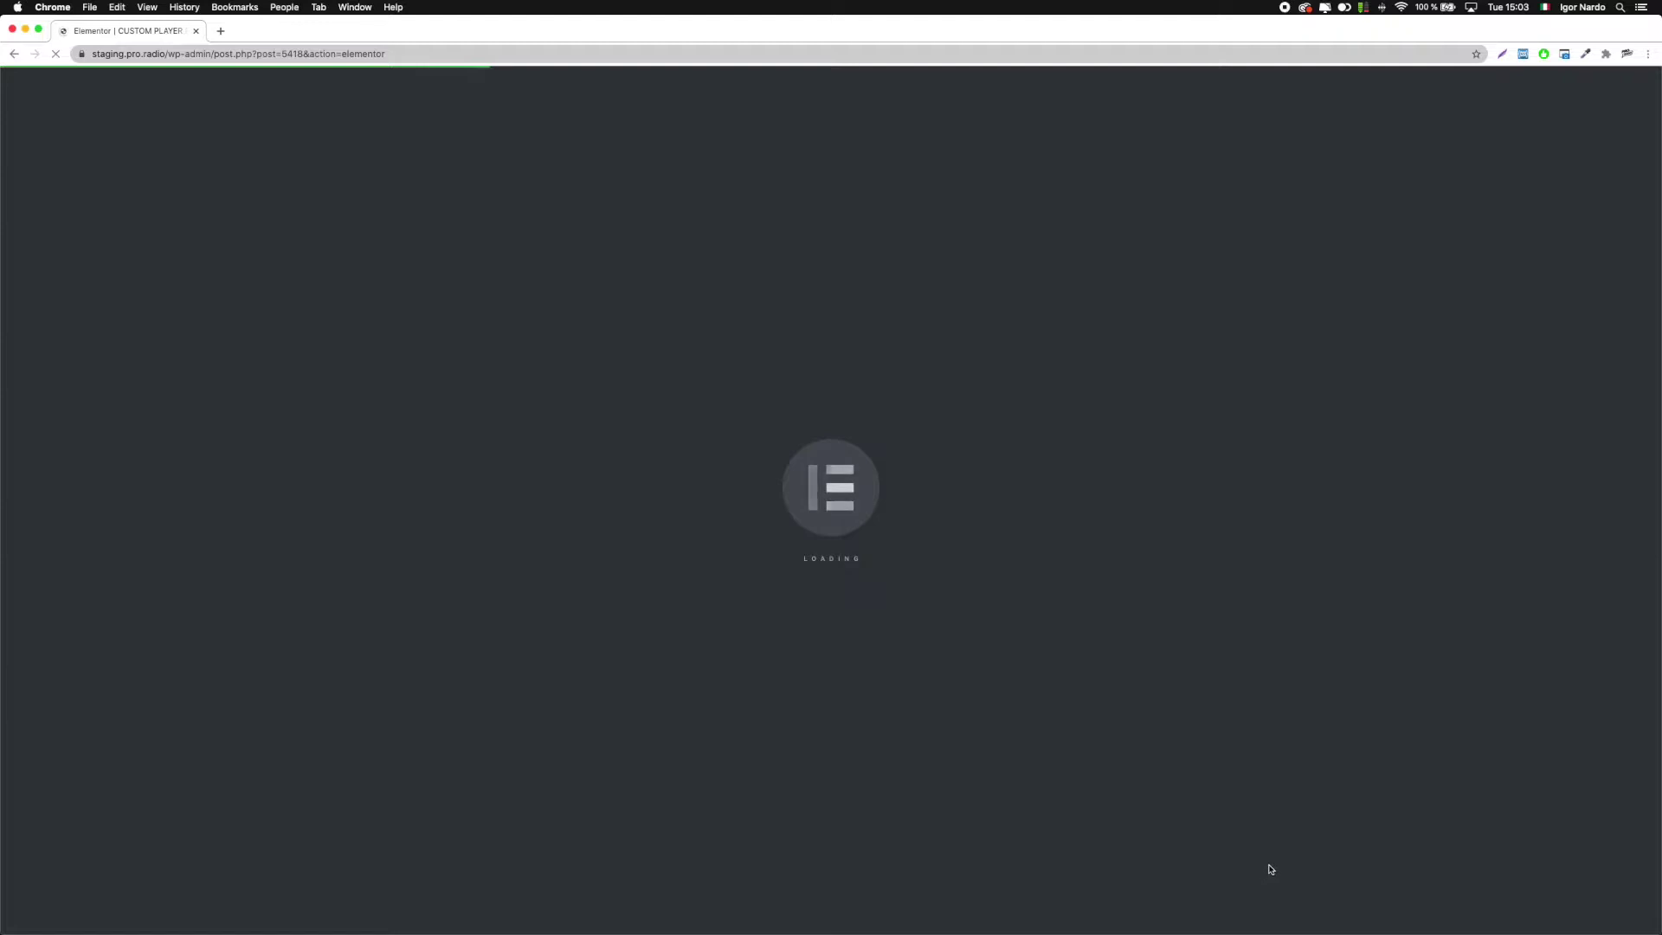
pyautogui.write('player')
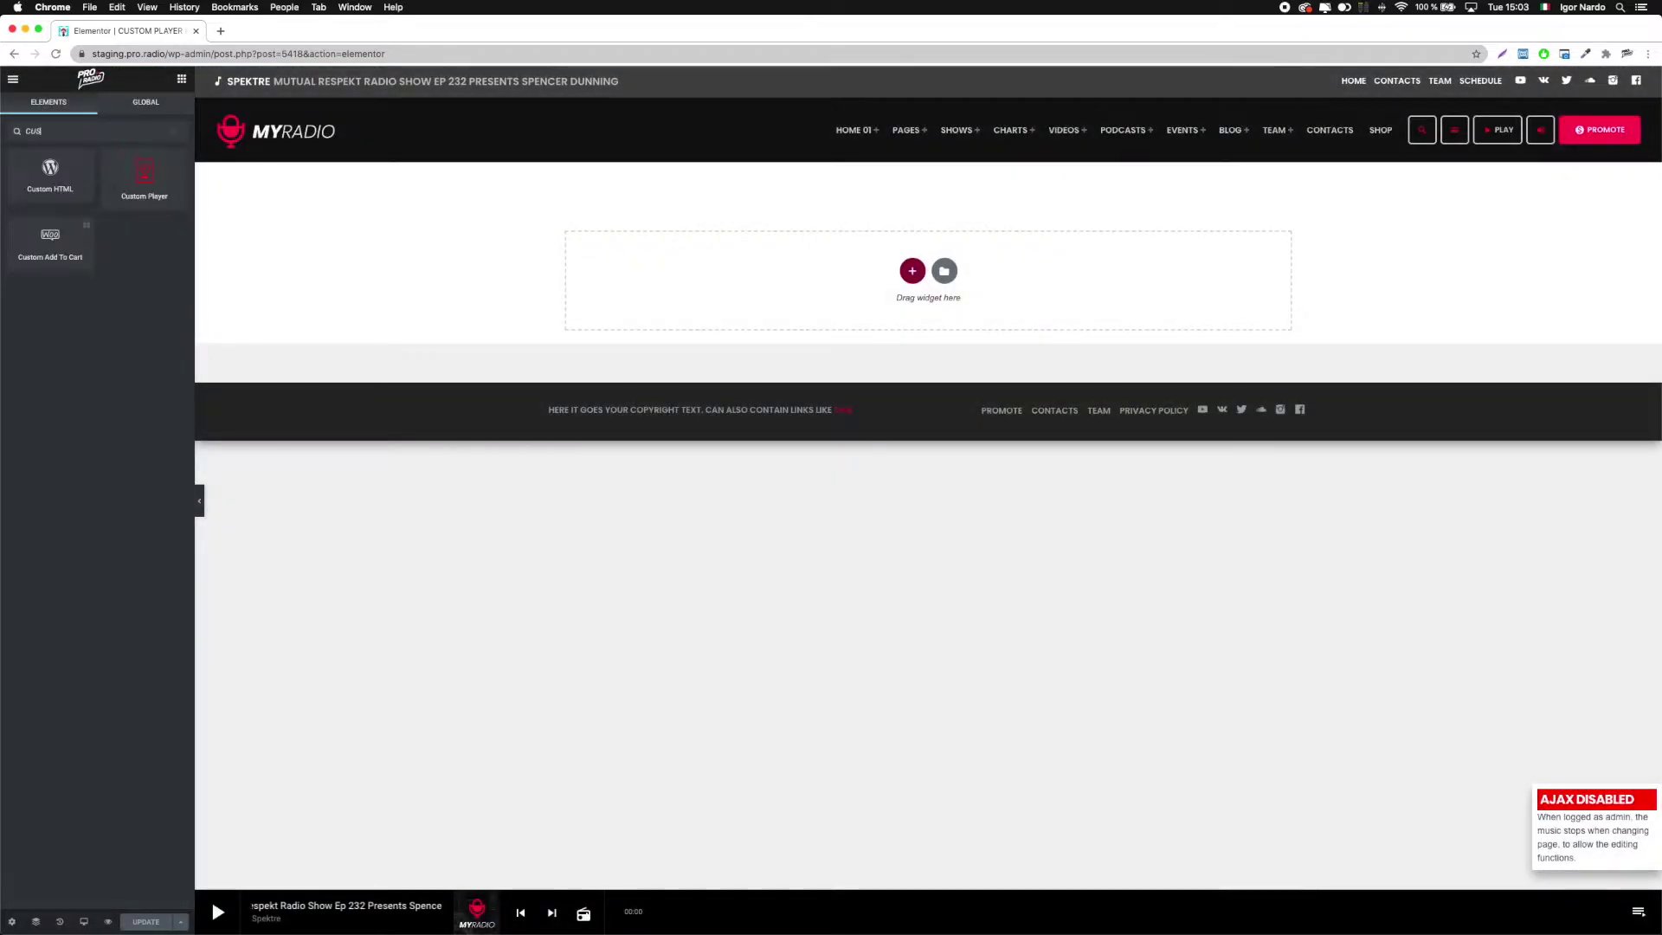
pyautogui.moveTo(145, 204); pyautogui.dragTo(900, 310)
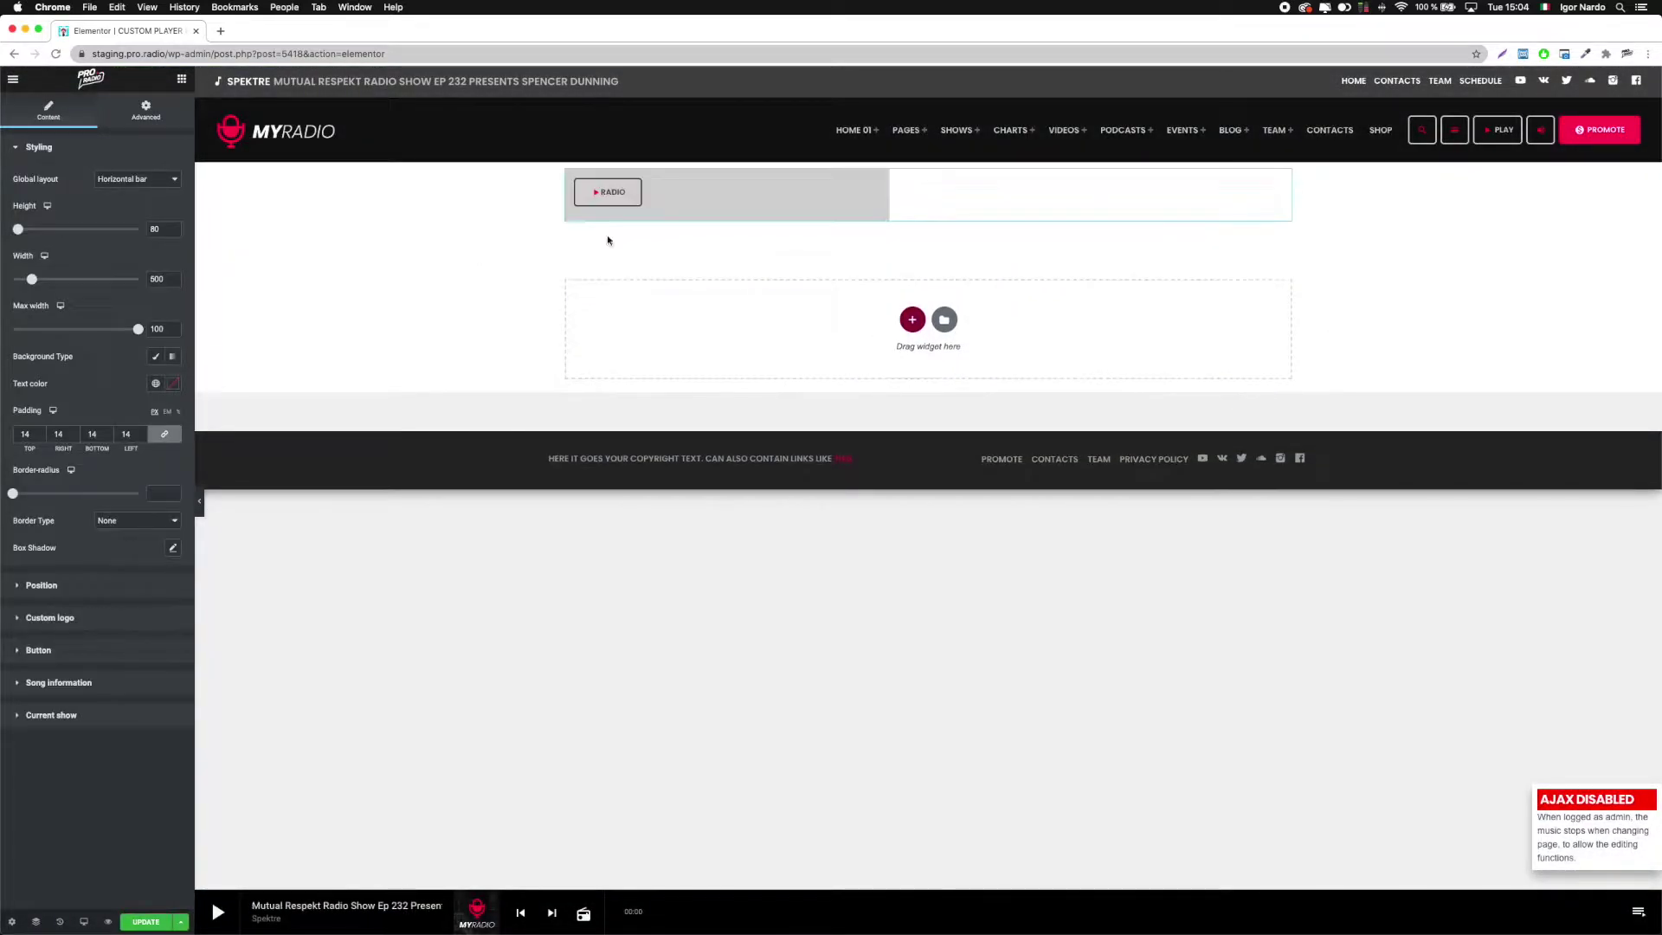
# - Clear the player's height and width values and set its padding to 23 on all sides
pyautogui.doubleClick(157, 228)
pyautogui.press('BackSpace')
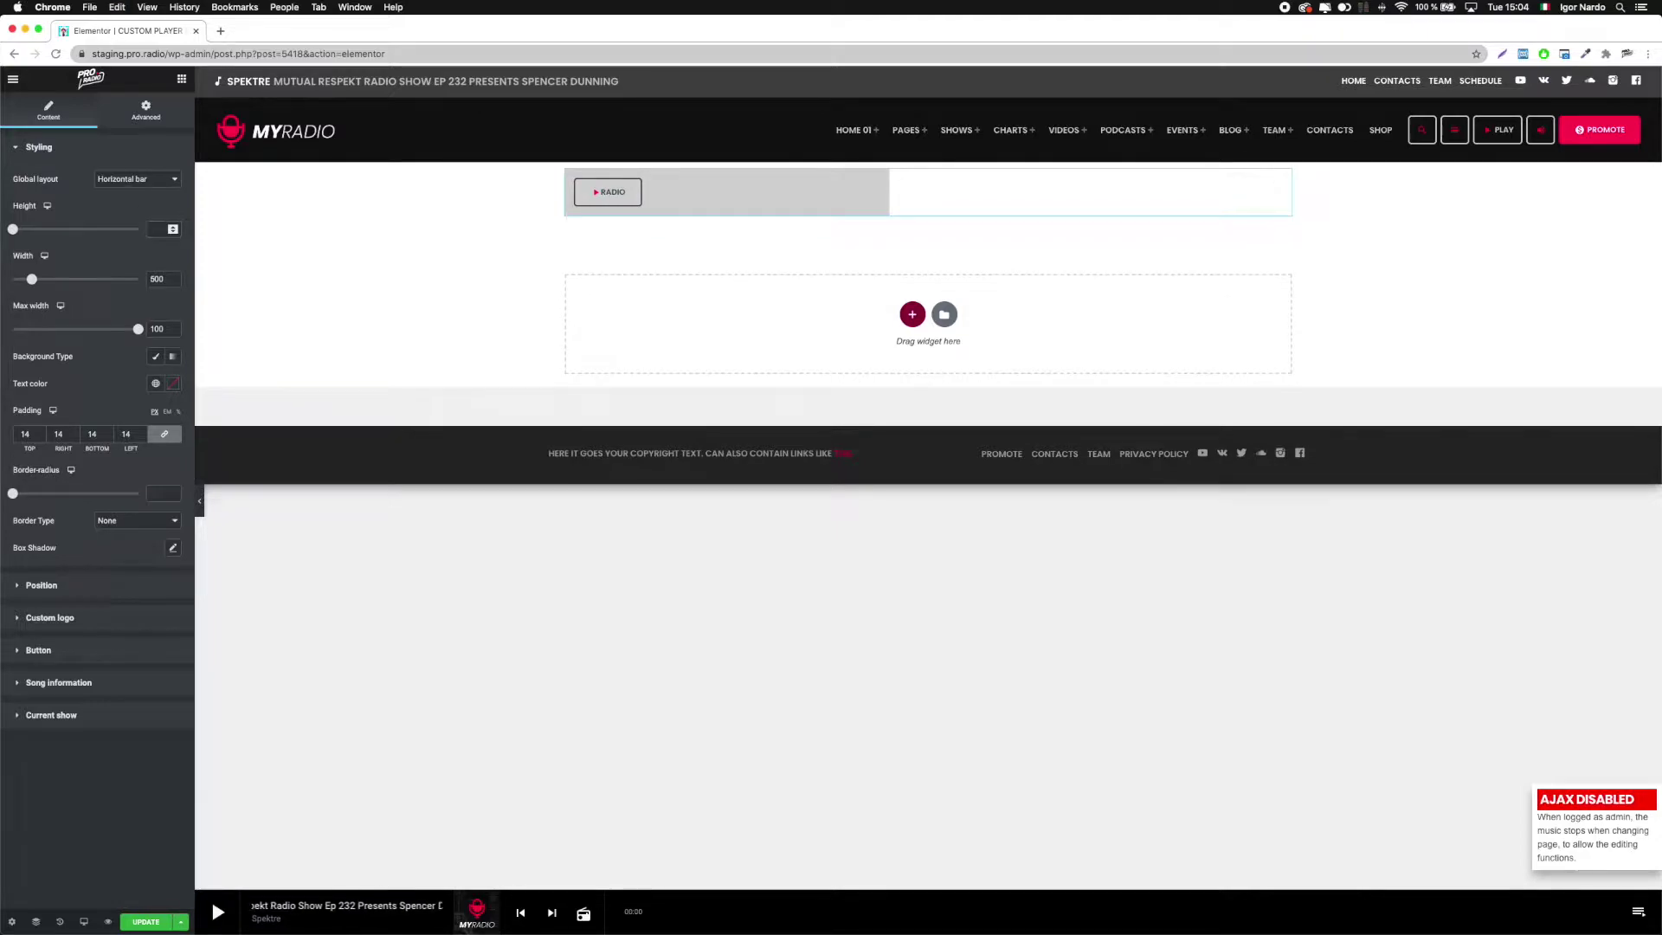
pyautogui.doubleClick(157, 279)
pyautogui.press('BackSpace')
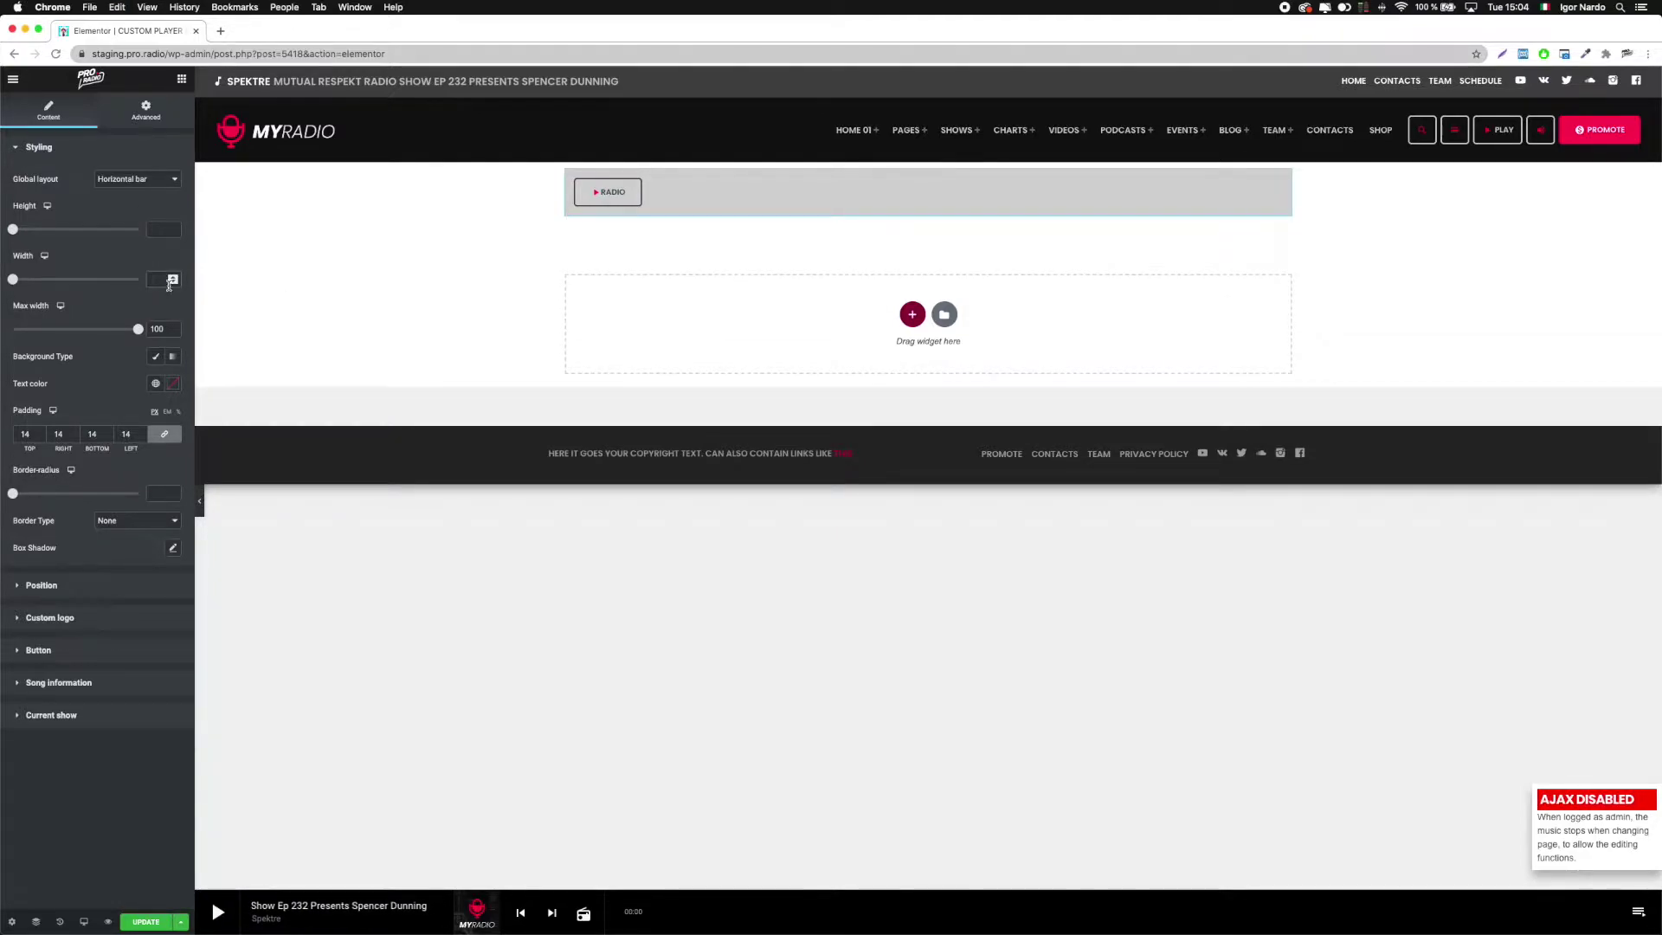
pyautogui.doubleClick(25, 434)
pyautogui.write('23')
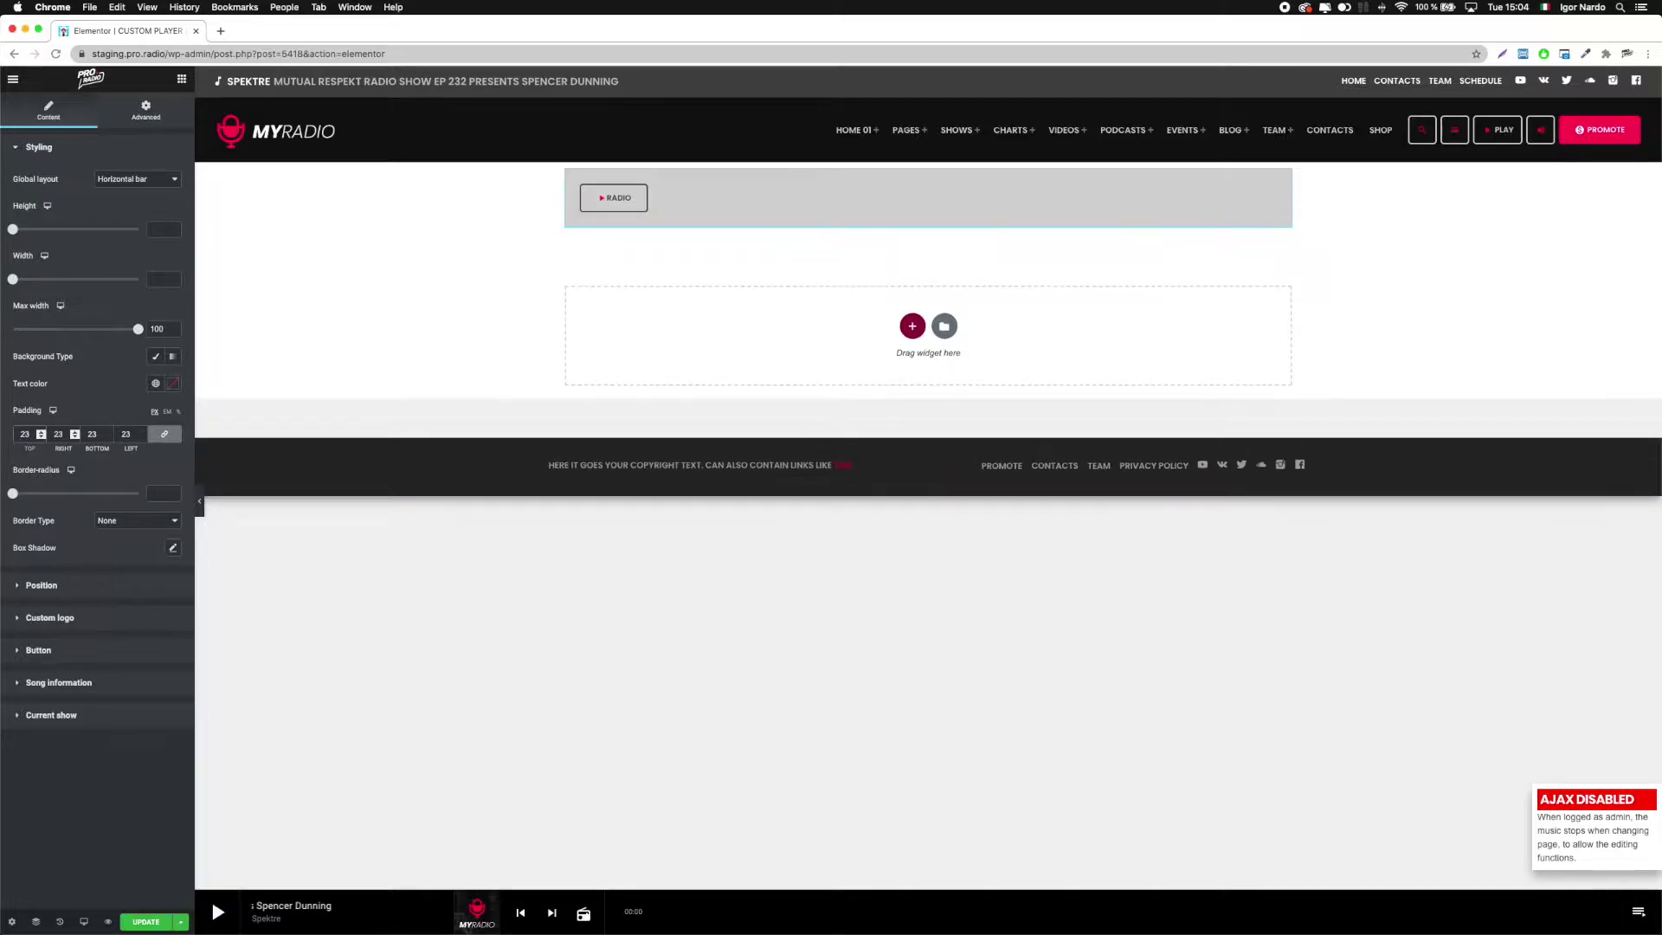
# - Give the player a border radius of 10 and a box shadow with vertical offset 6 and blur 14
pyautogui.click(159, 490)
pyautogui.write('10')
pyautogui.click(174, 548)
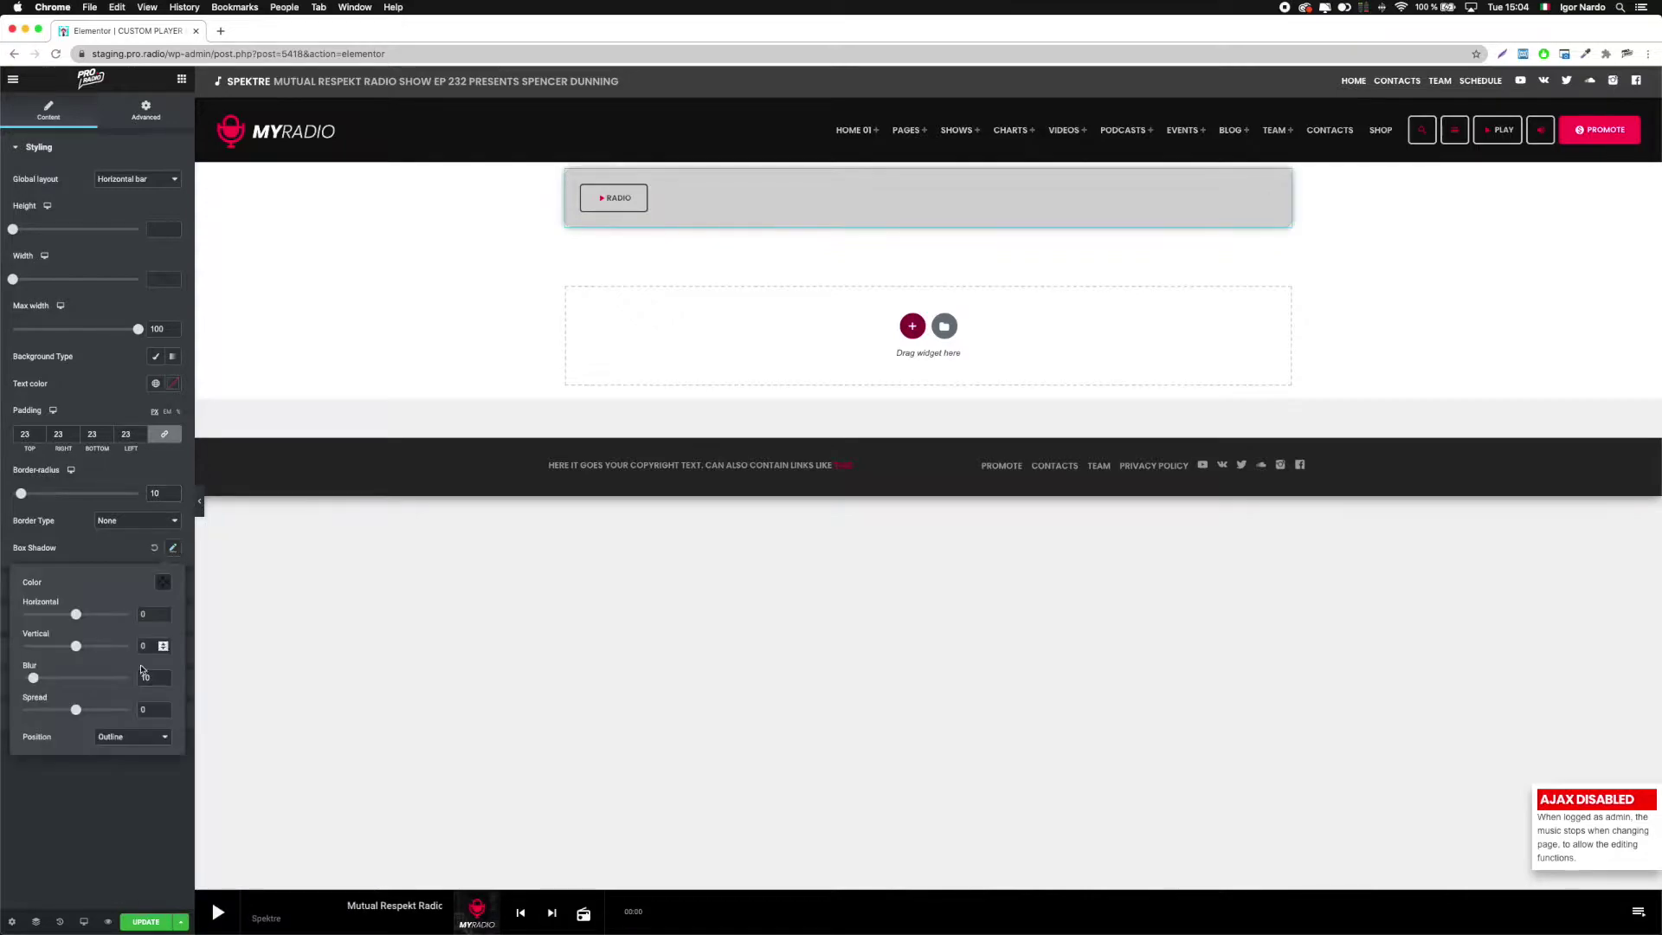
pyautogui.moveTo(33, 679); pyautogui.dragTo(37, 680)
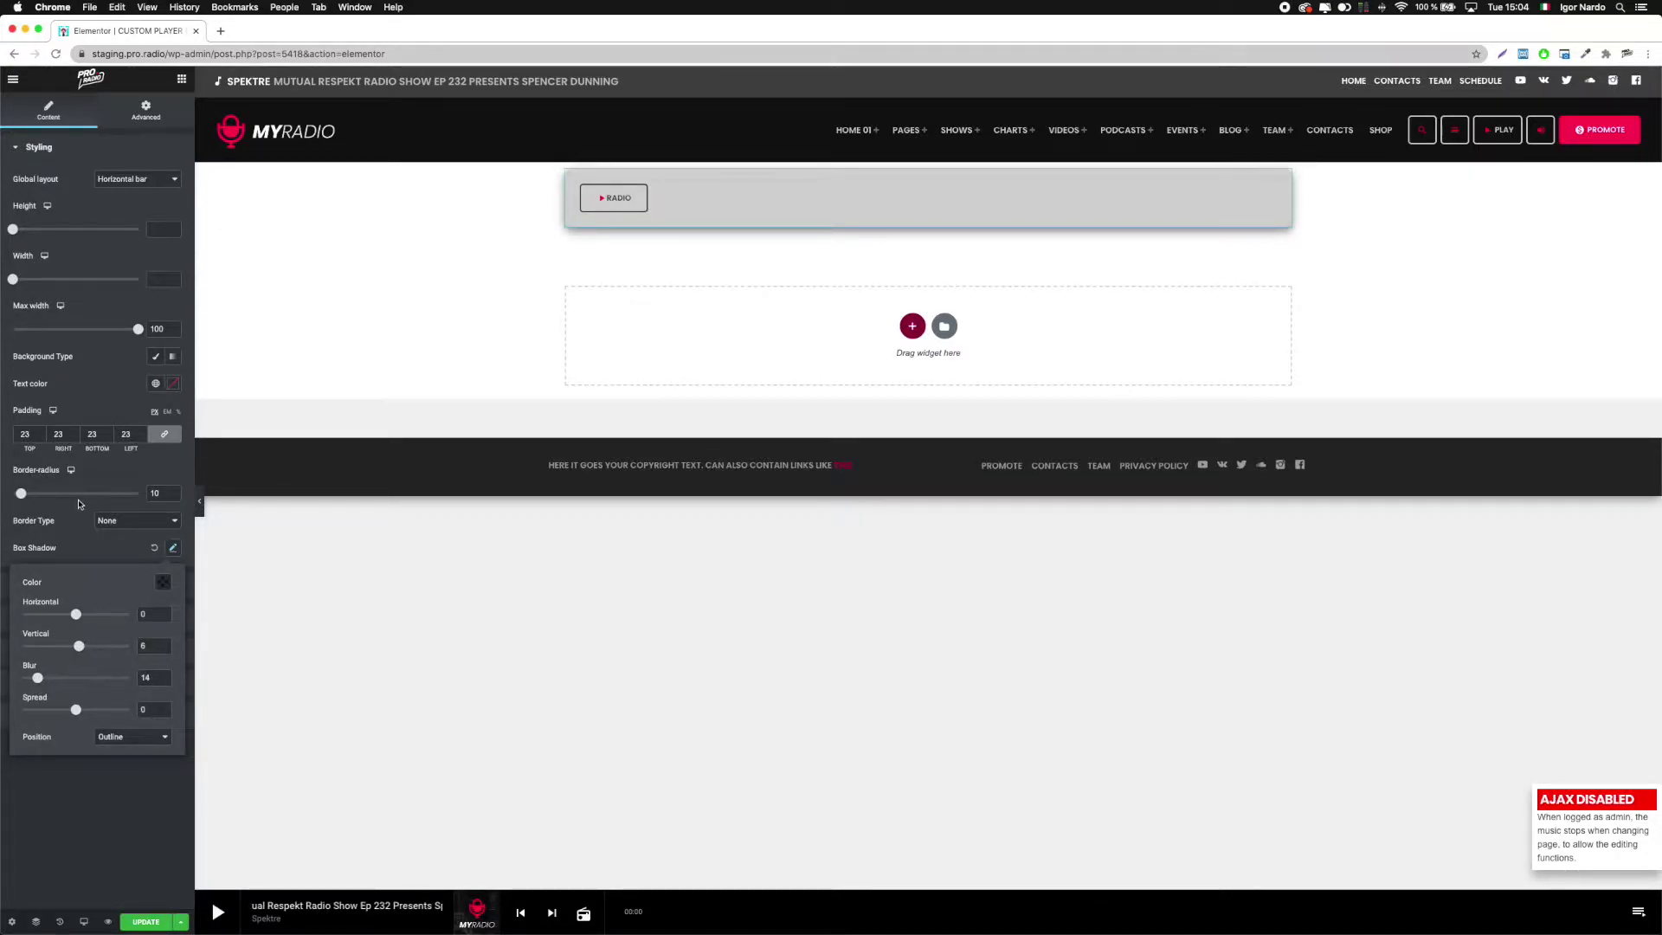
pyautogui.click(99, 478)
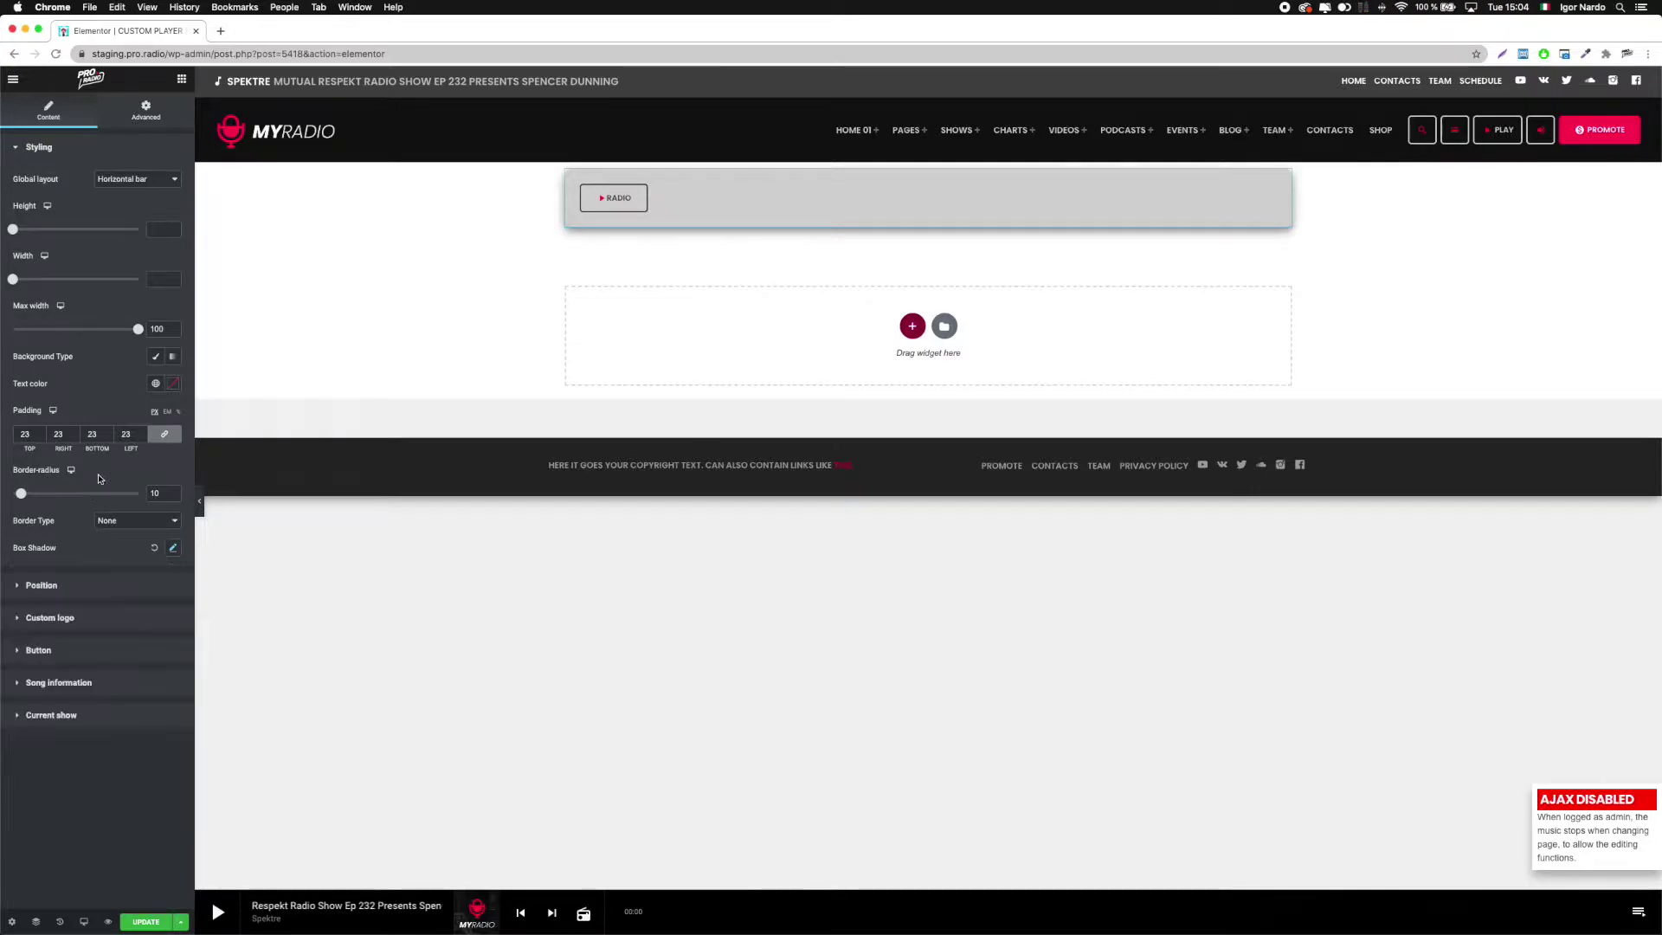
# - Apply a linear gradient background to the player with near-black #0f0f0f as first color and dark grey as second color
pyautogui.click(156, 357)
pyautogui.click(174, 383)
pyautogui.click(13, 537)
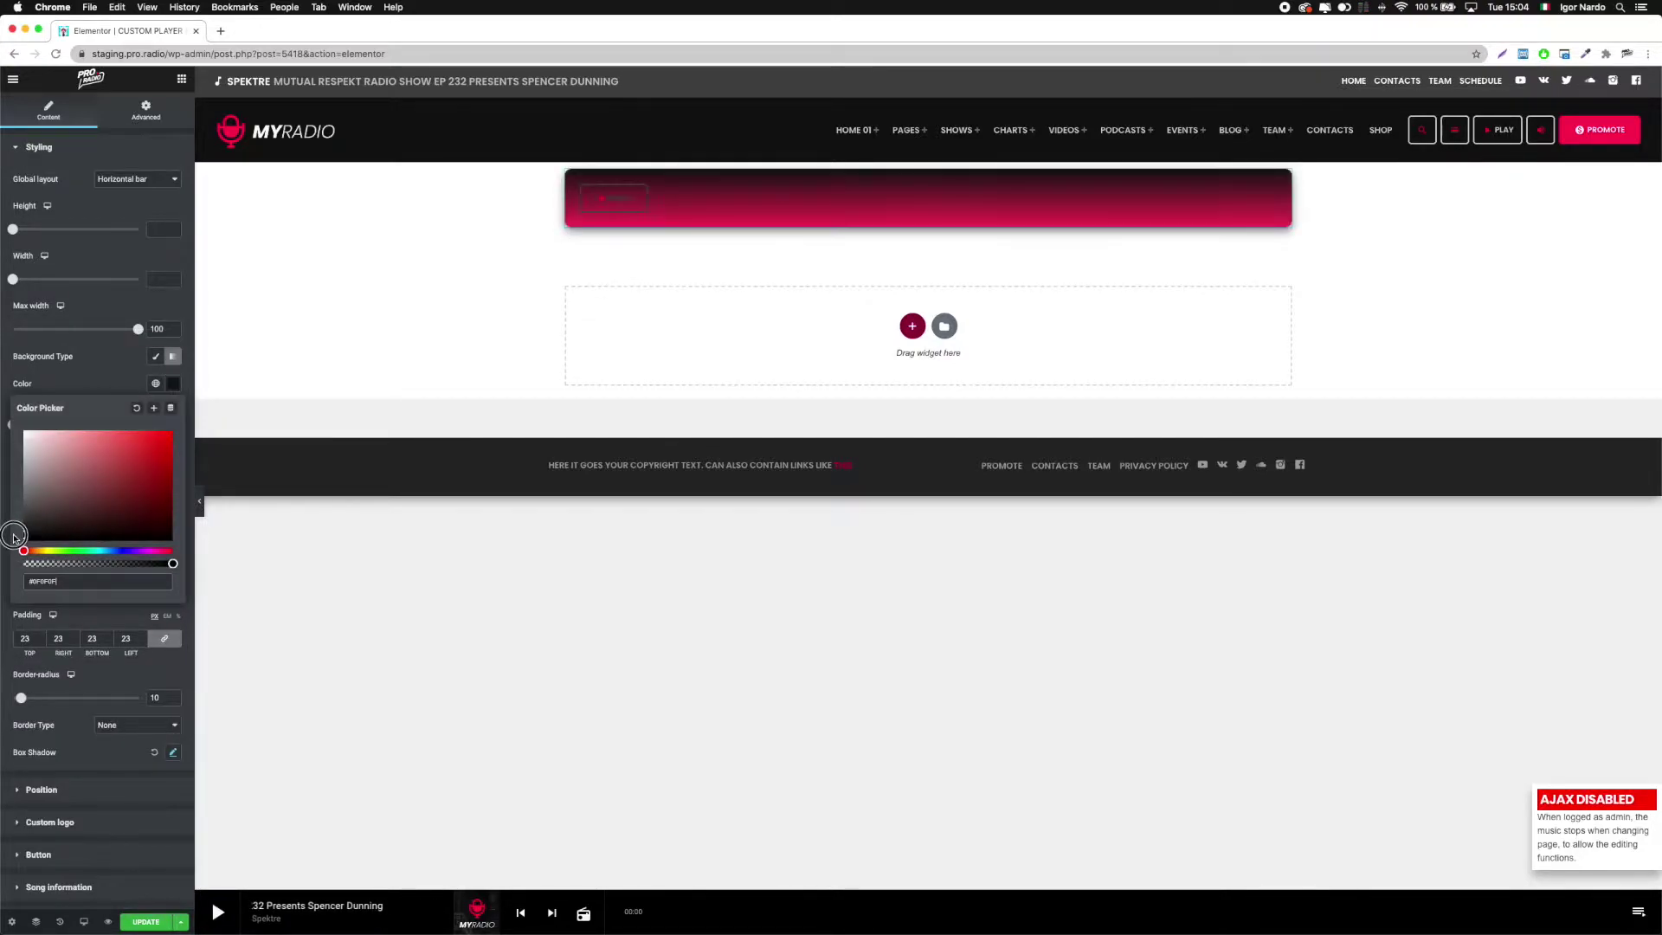
pyautogui.click(174, 357)
pyautogui.click(172, 452)
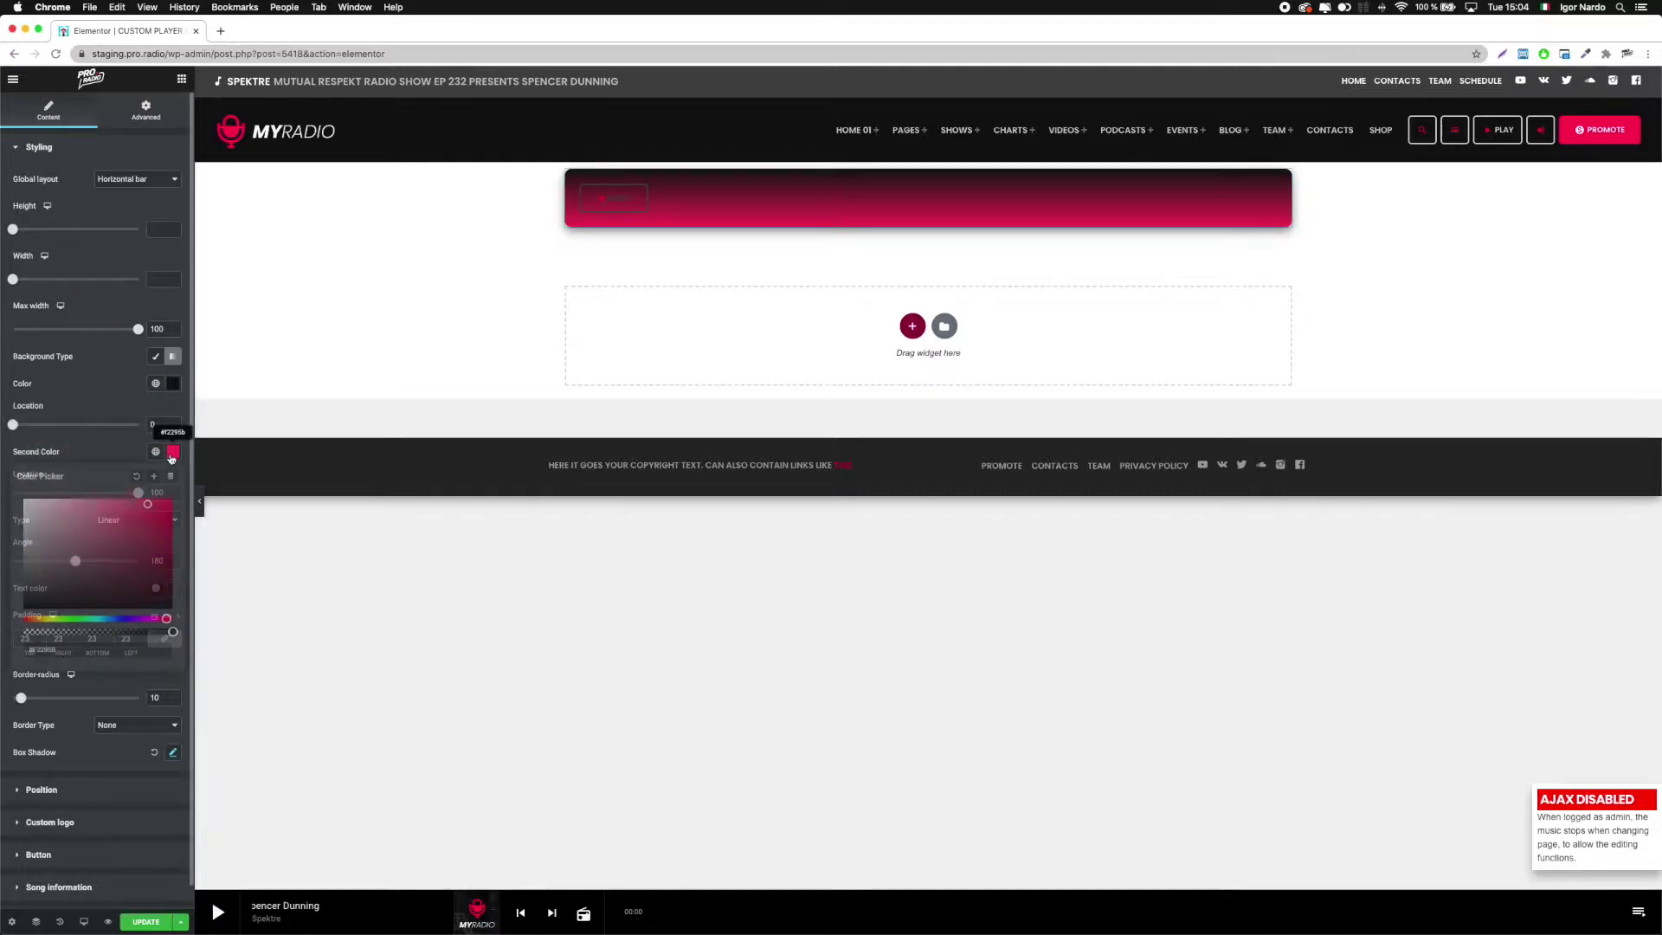
pyautogui.click(23, 594)
pyautogui.moveTo(24, 594); pyautogui.dragTo(24, 590)
pyautogui.click(88, 450)
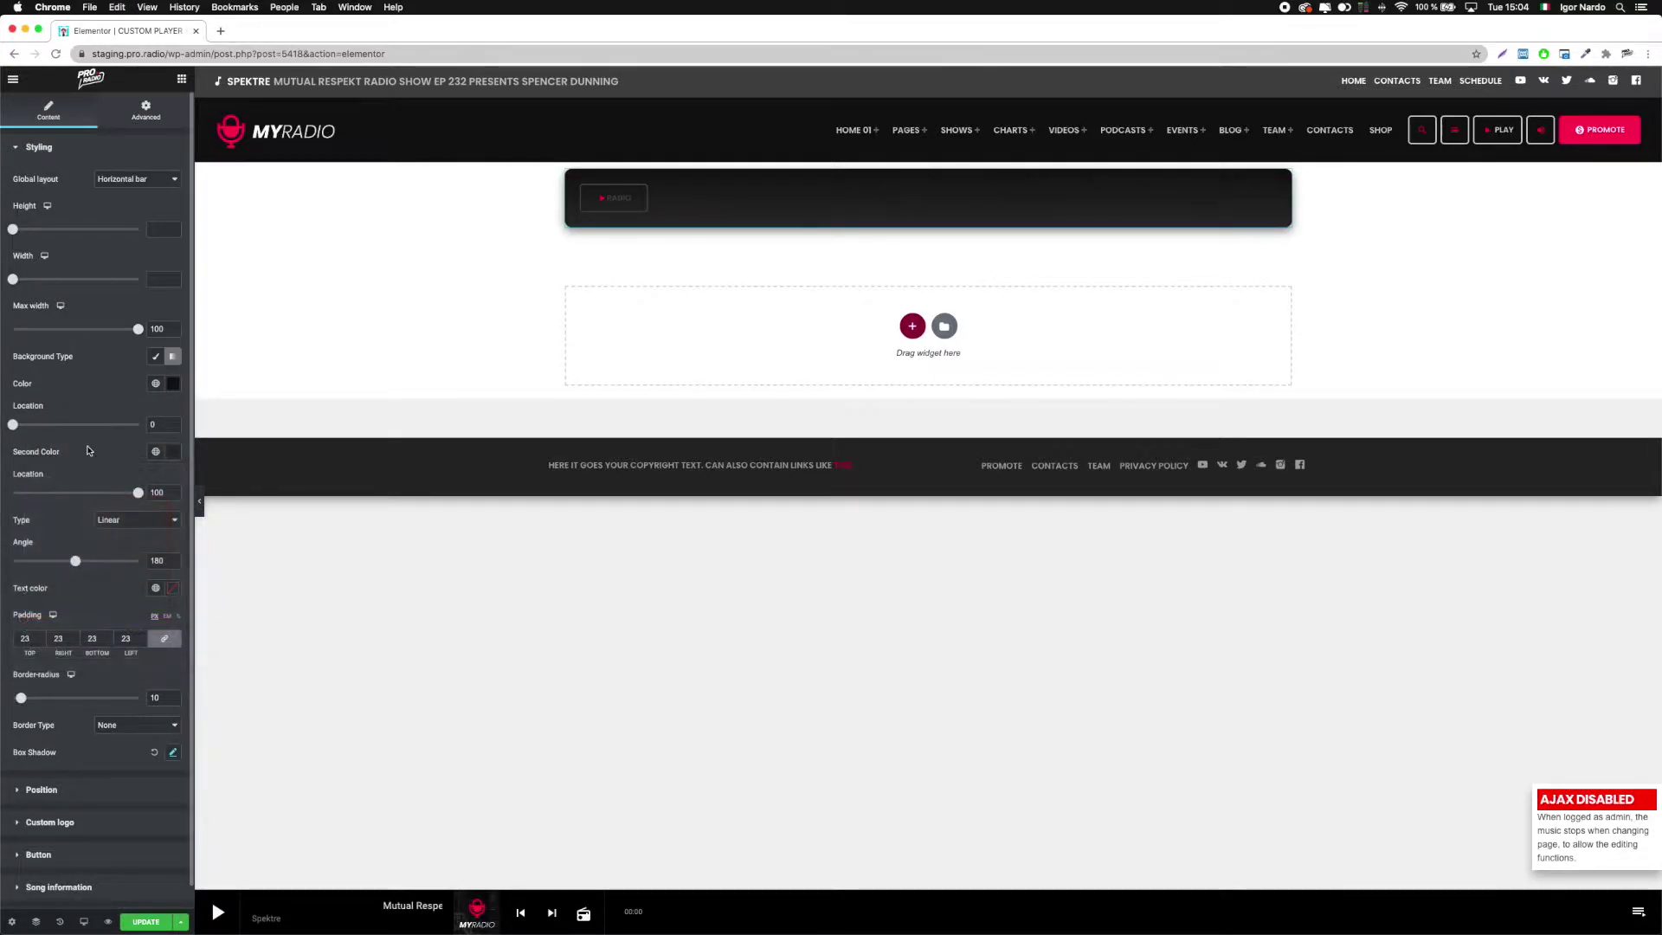
# - Label the player's button PLAY THE RADIO, link it to My Radio Channel, and set its style to Primary
pyautogui.click(87, 150)
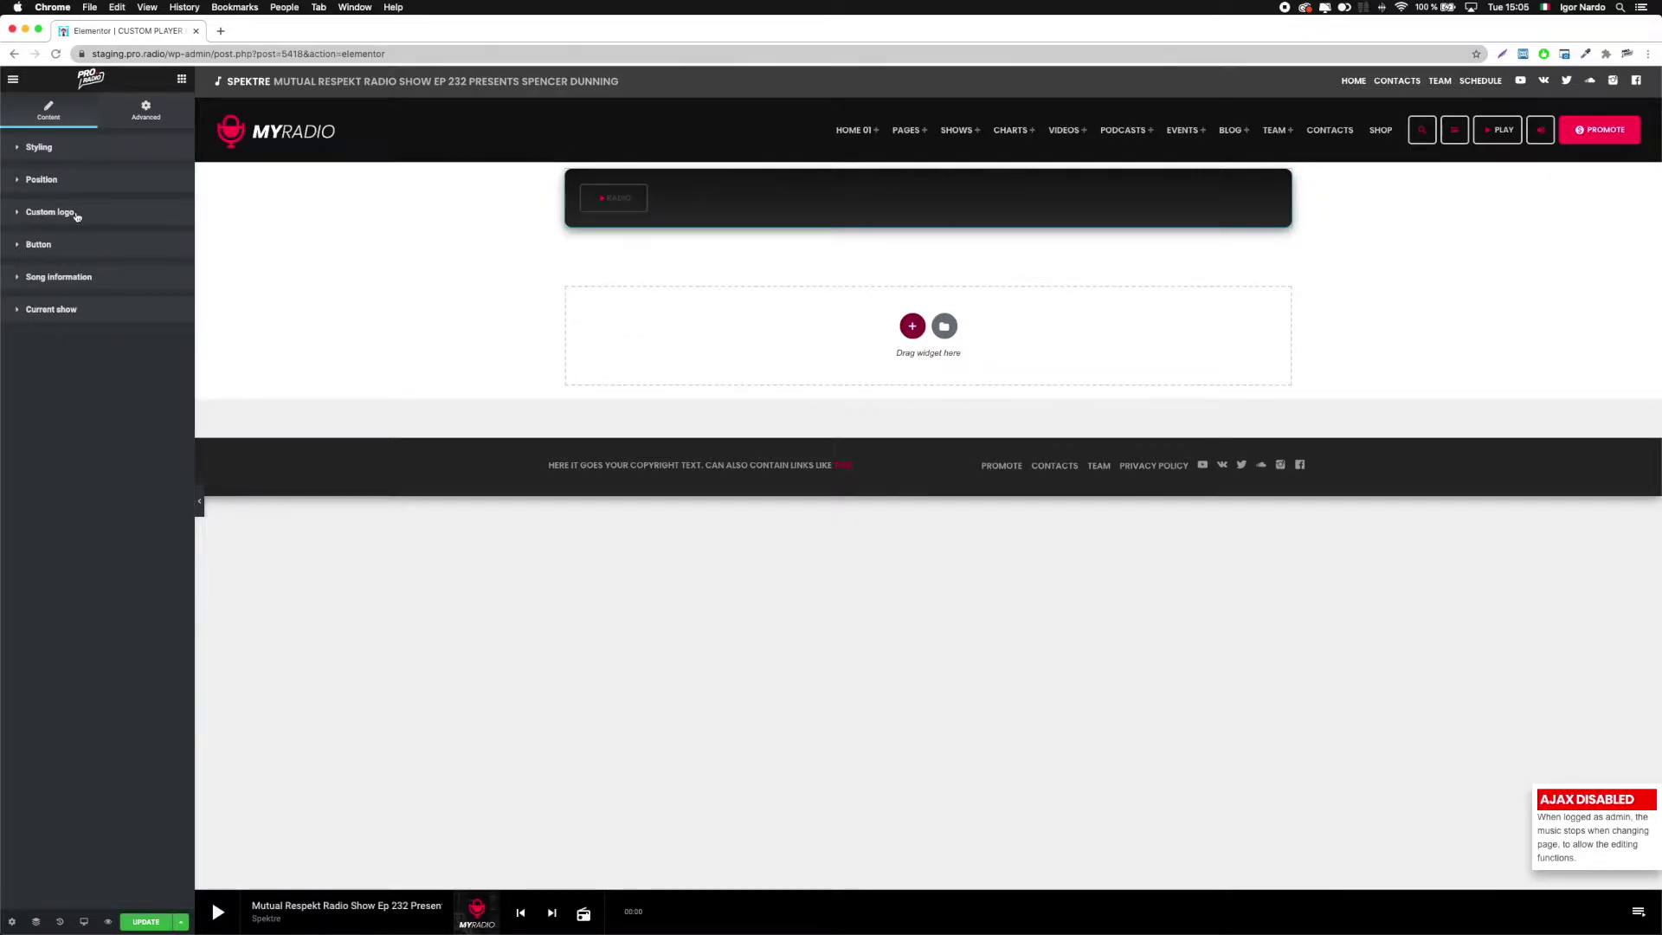
pyautogui.click(43, 244)
pyautogui.tripleClick(167, 320)
pyautogui.write('PLAY THE RA')
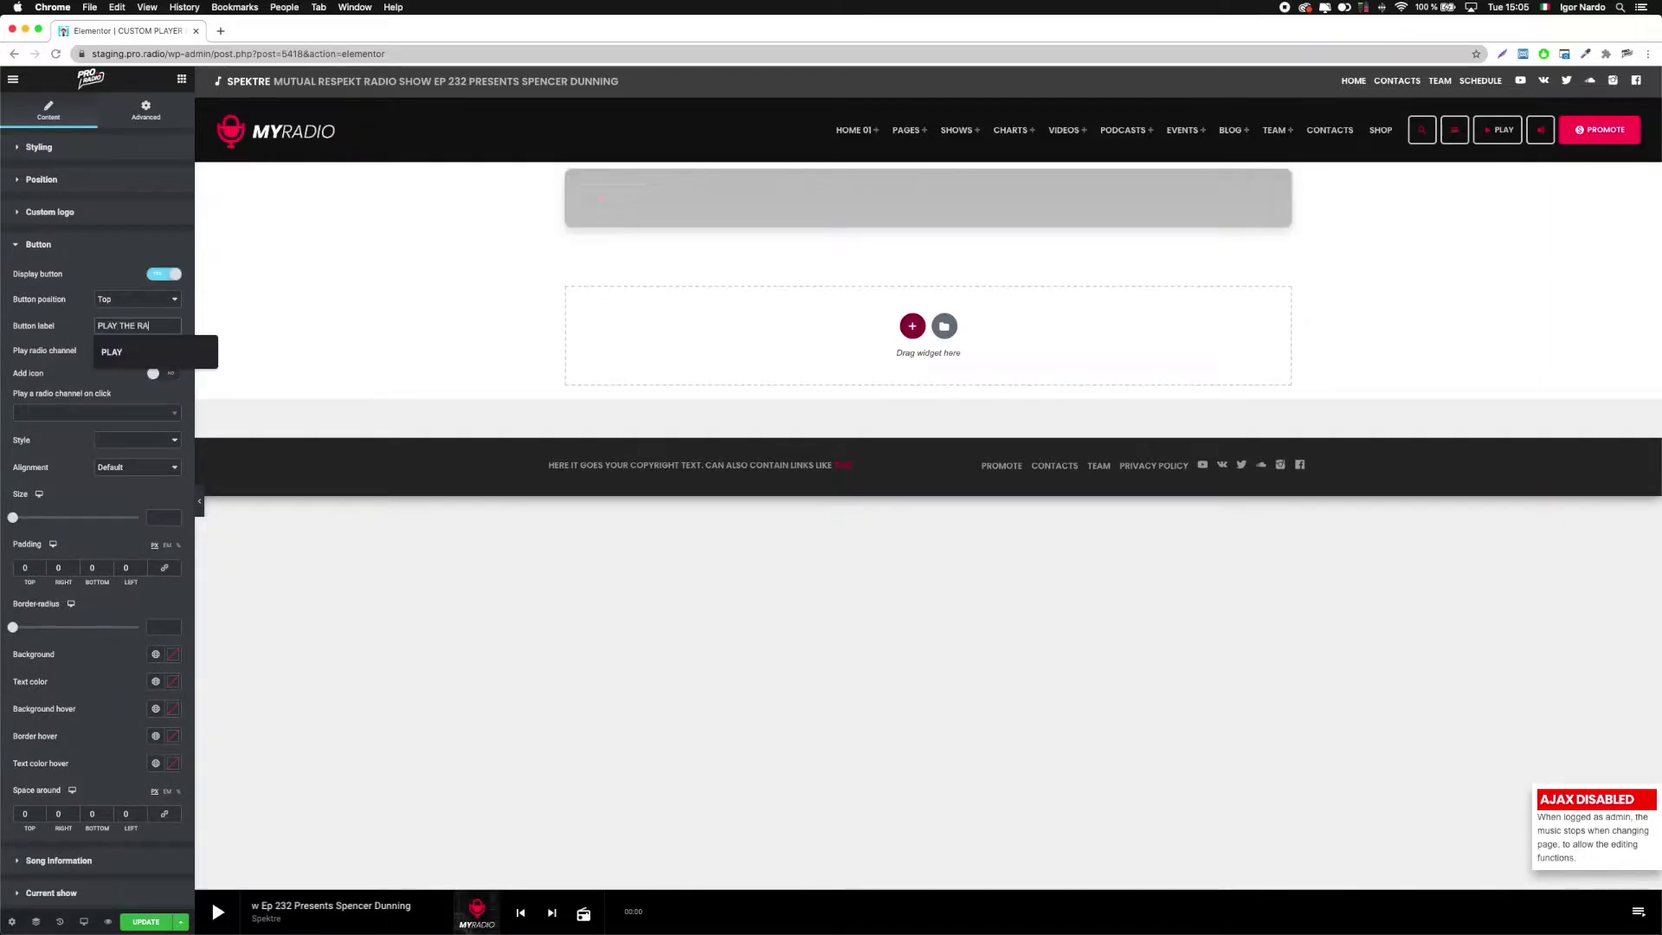
pyautogui.write('DIO')
pyautogui.click(96, 413)
pyautogui.click(78, 445)
pyautogui.click(119, 442)
pyautogui.click(123, 449)
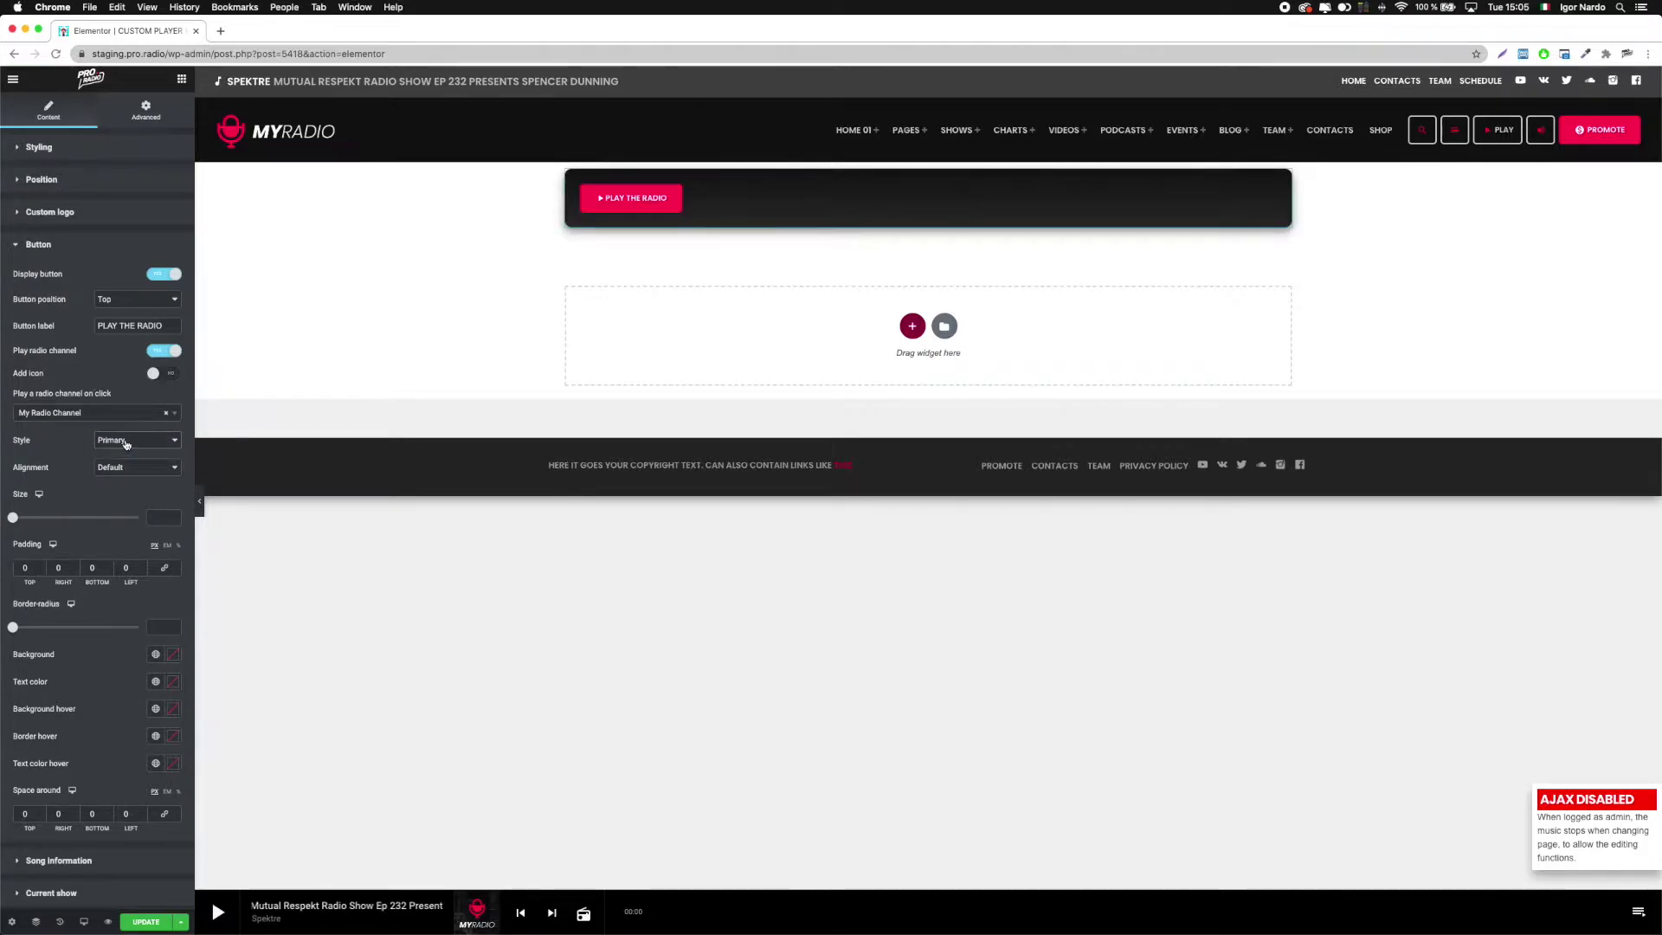
# - Set the button's border radius to 26 and its padding to 8 top and bottom, 20 right and left
pyautogui.moveTo(12, 626); pyautogui.dragTo(46, 631)
pyautogui.click(21, 568)
pyautogui.write('8')
pyautogui.press('Tab')
pyautogui.write('20')
pyautogui.press('Tab')
pyautogui.write('8')
pyautogui.press('Tab')
pyautogui.write('20')
# - Set the player button's size to 15
pyautogui.click(161, 517)
pyautogui.write('18')
pyautogui.press('BackSpace')
pyautogui.write('5')
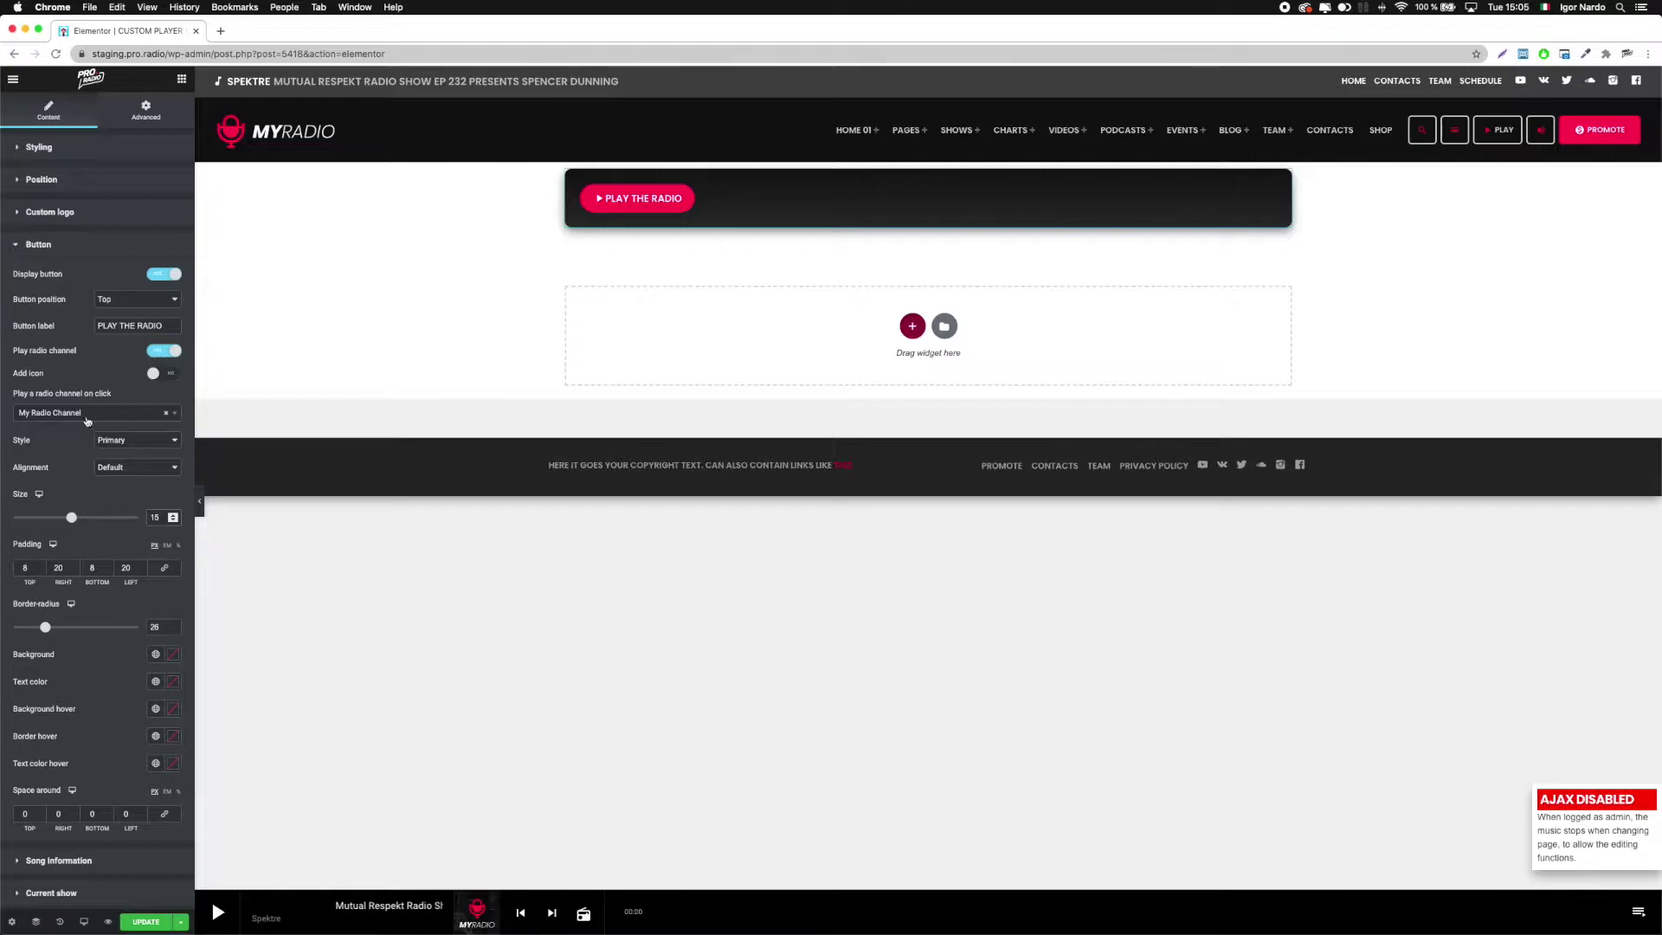
pyautogui.click(47, 246)
# - Display the song artwork without the song title, with a border radius of about 176 and left alignment
pyautogui.click(51, 277)
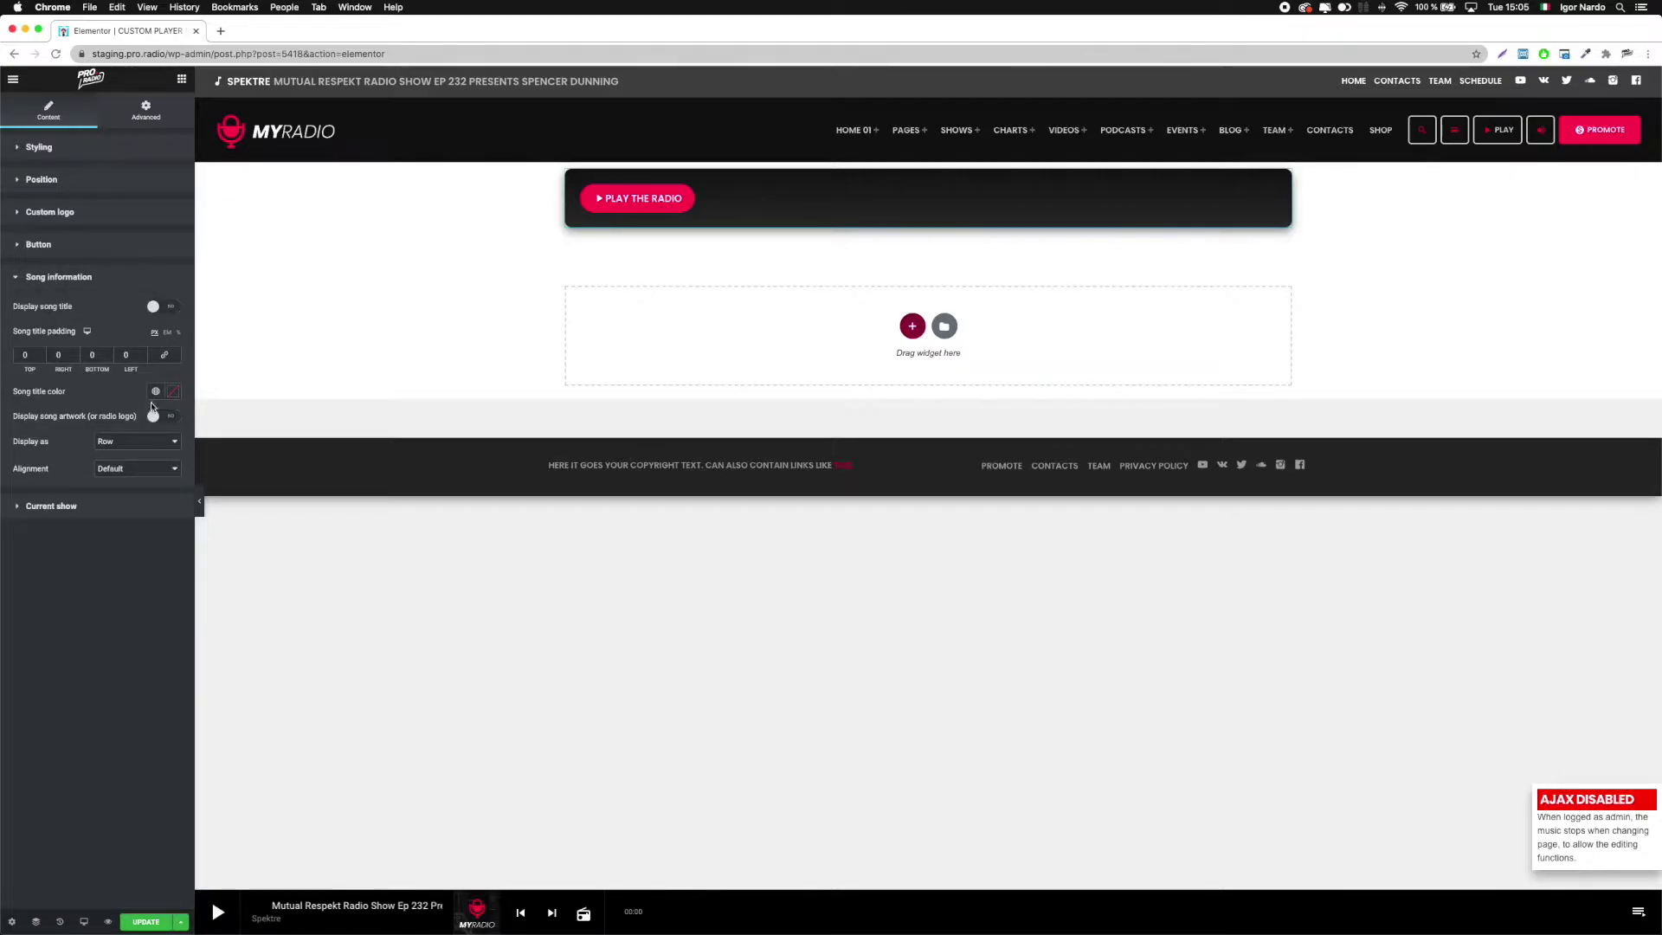
pyautogui.click(162, 310)
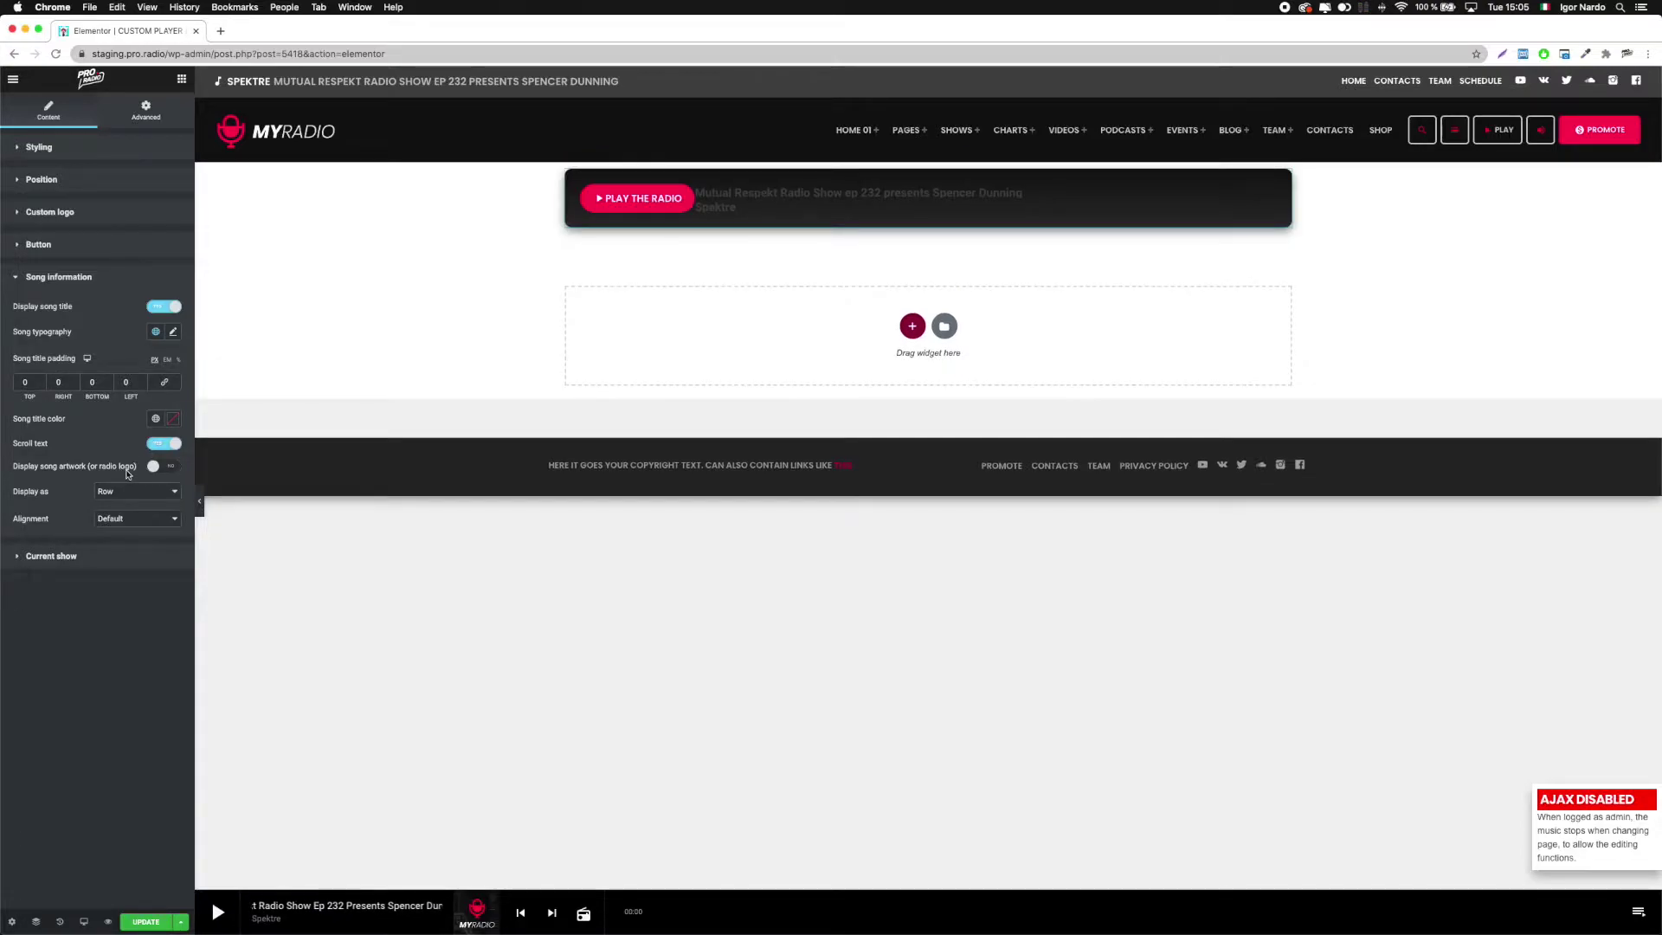
pyautogui.click(159, 308)
pyautogui.click(165, 417)
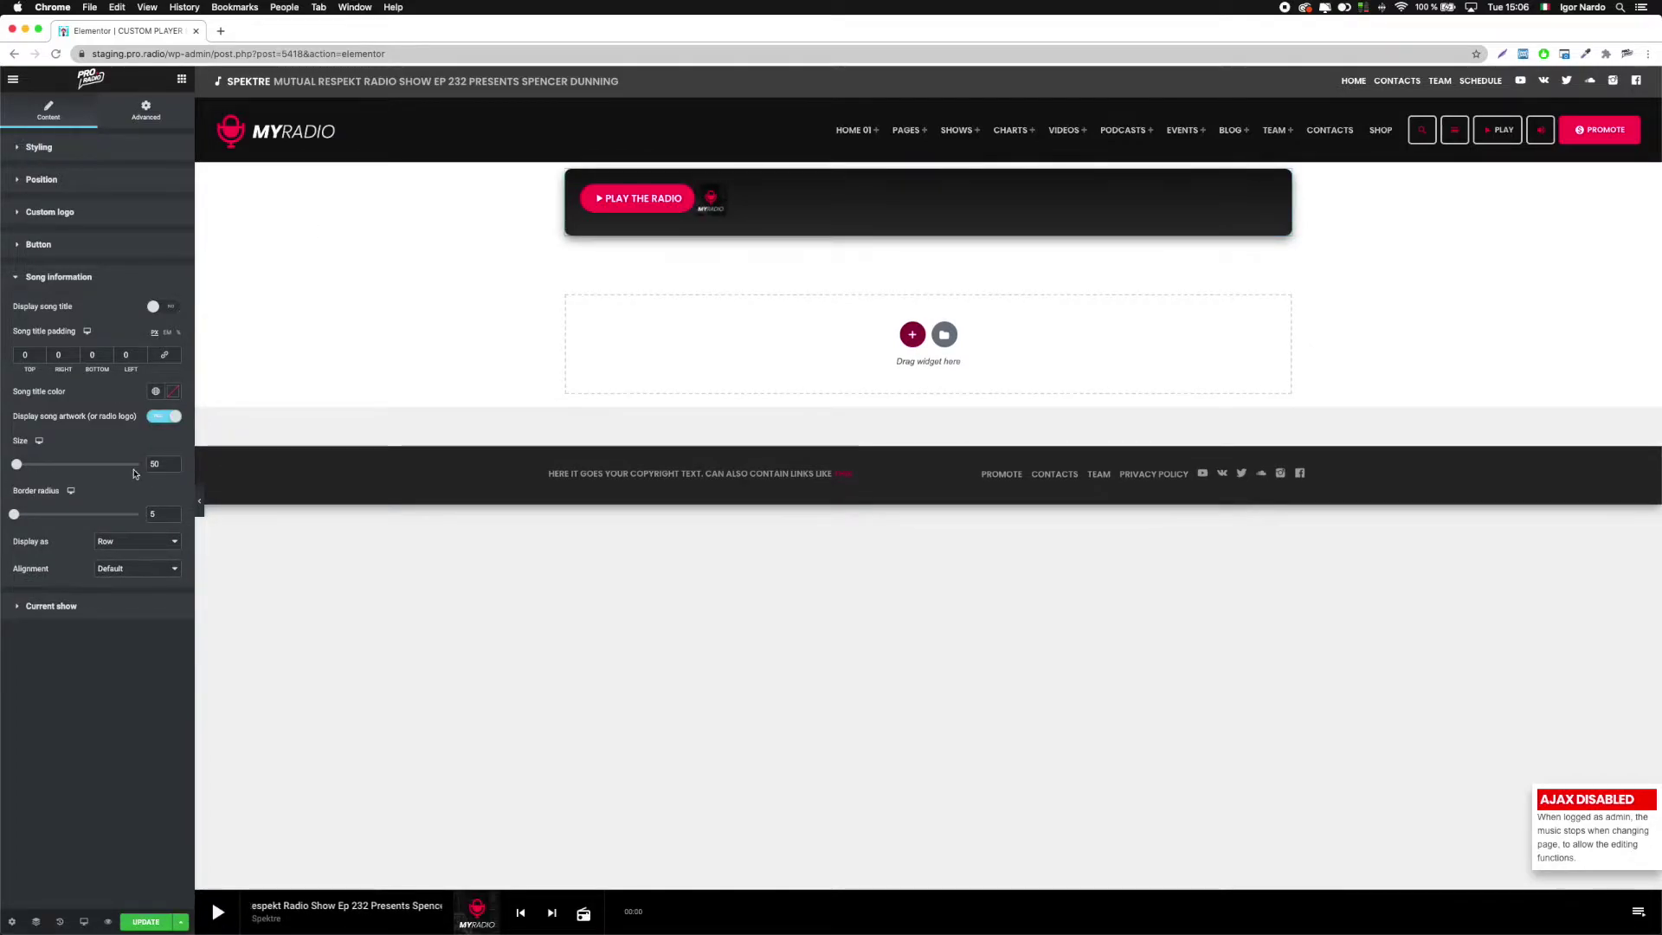
pyautogui.moveTo(14, 514); pyautogui.dragTo(57, 516)
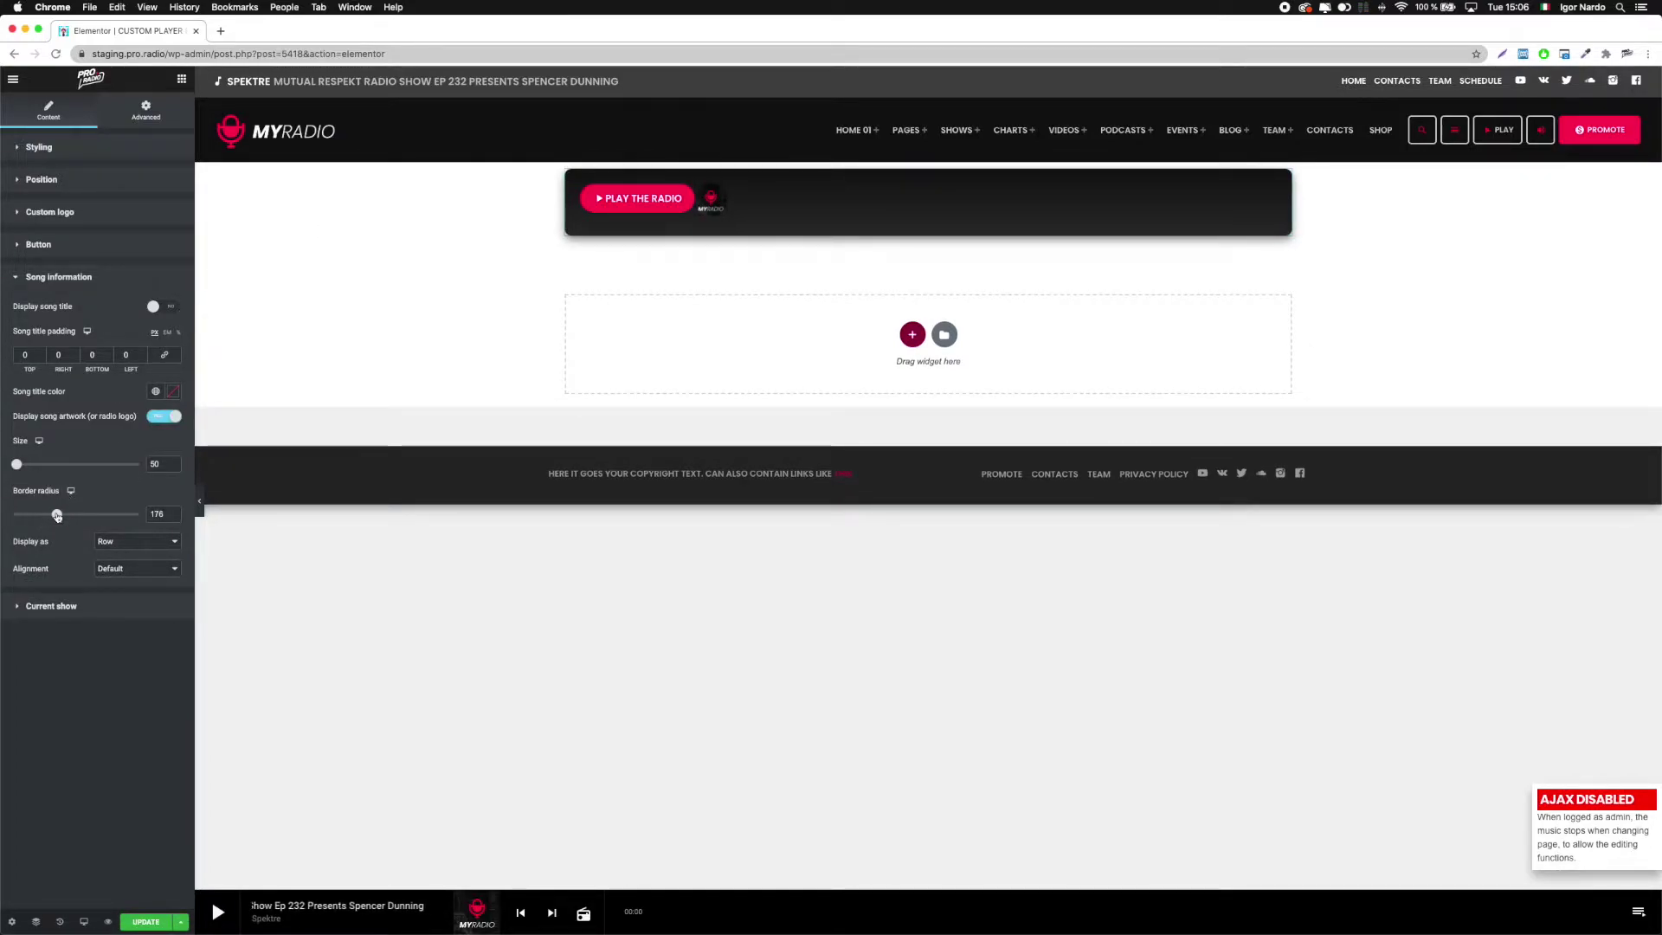
pyautogui.click(131, 569)
pyautogui.click(132, 585)
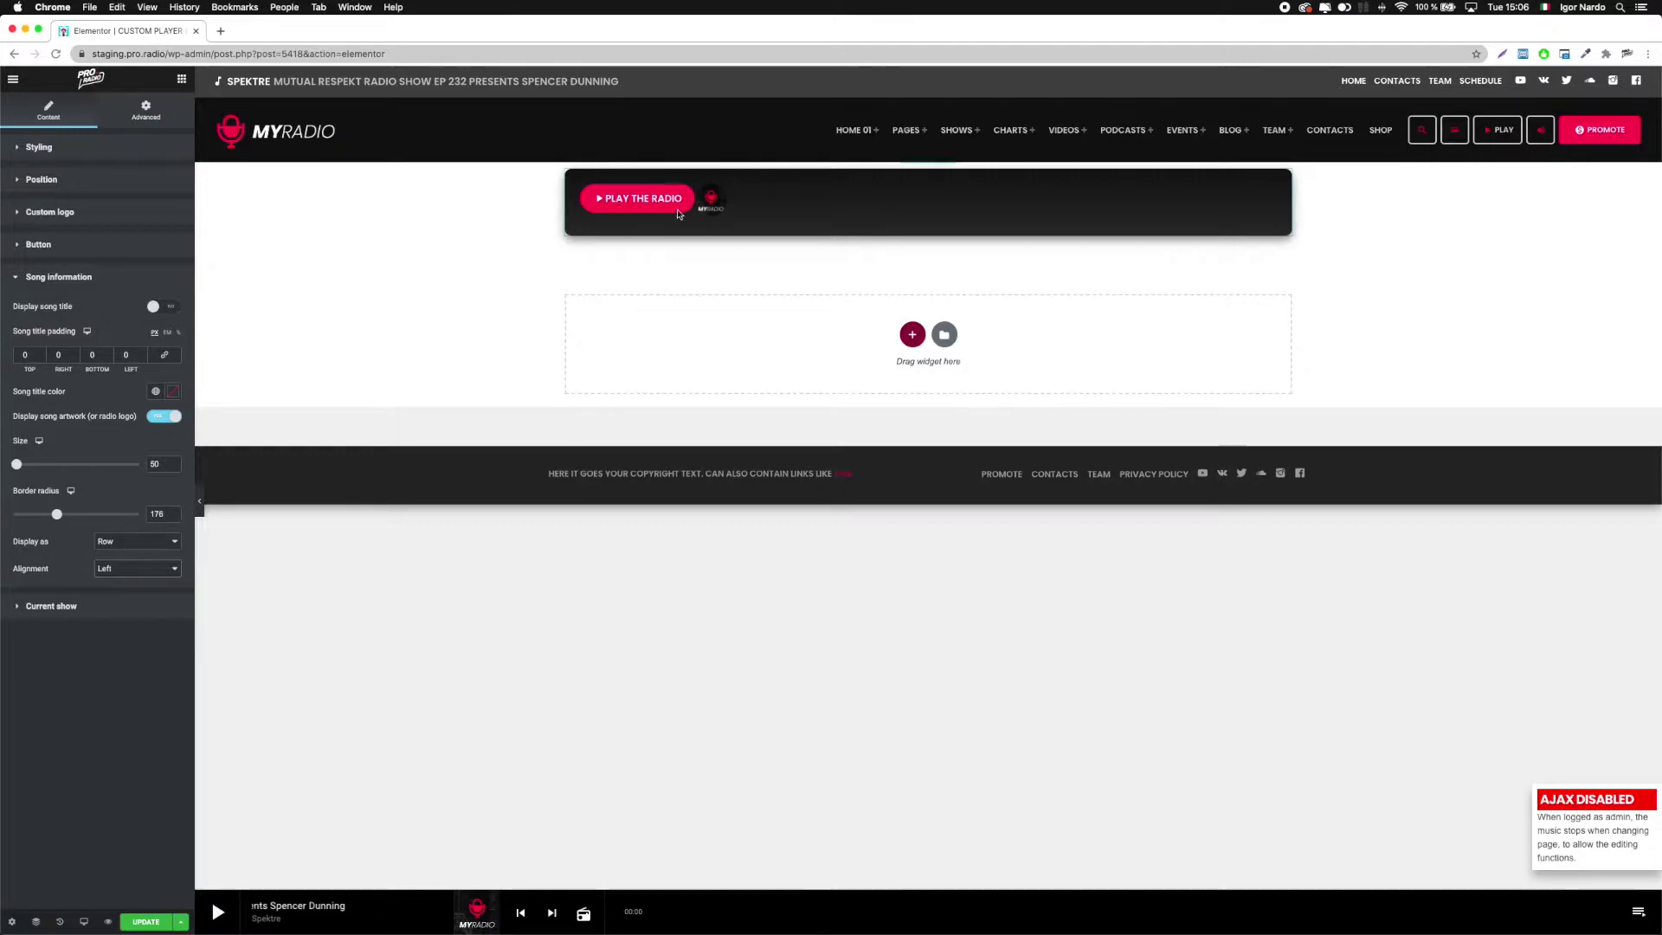
# - Set the space around the play button to 20 on its right side
pyautogui.click(38, 244)
pyautogui.click(58, 814)
pyautogui.write('20')
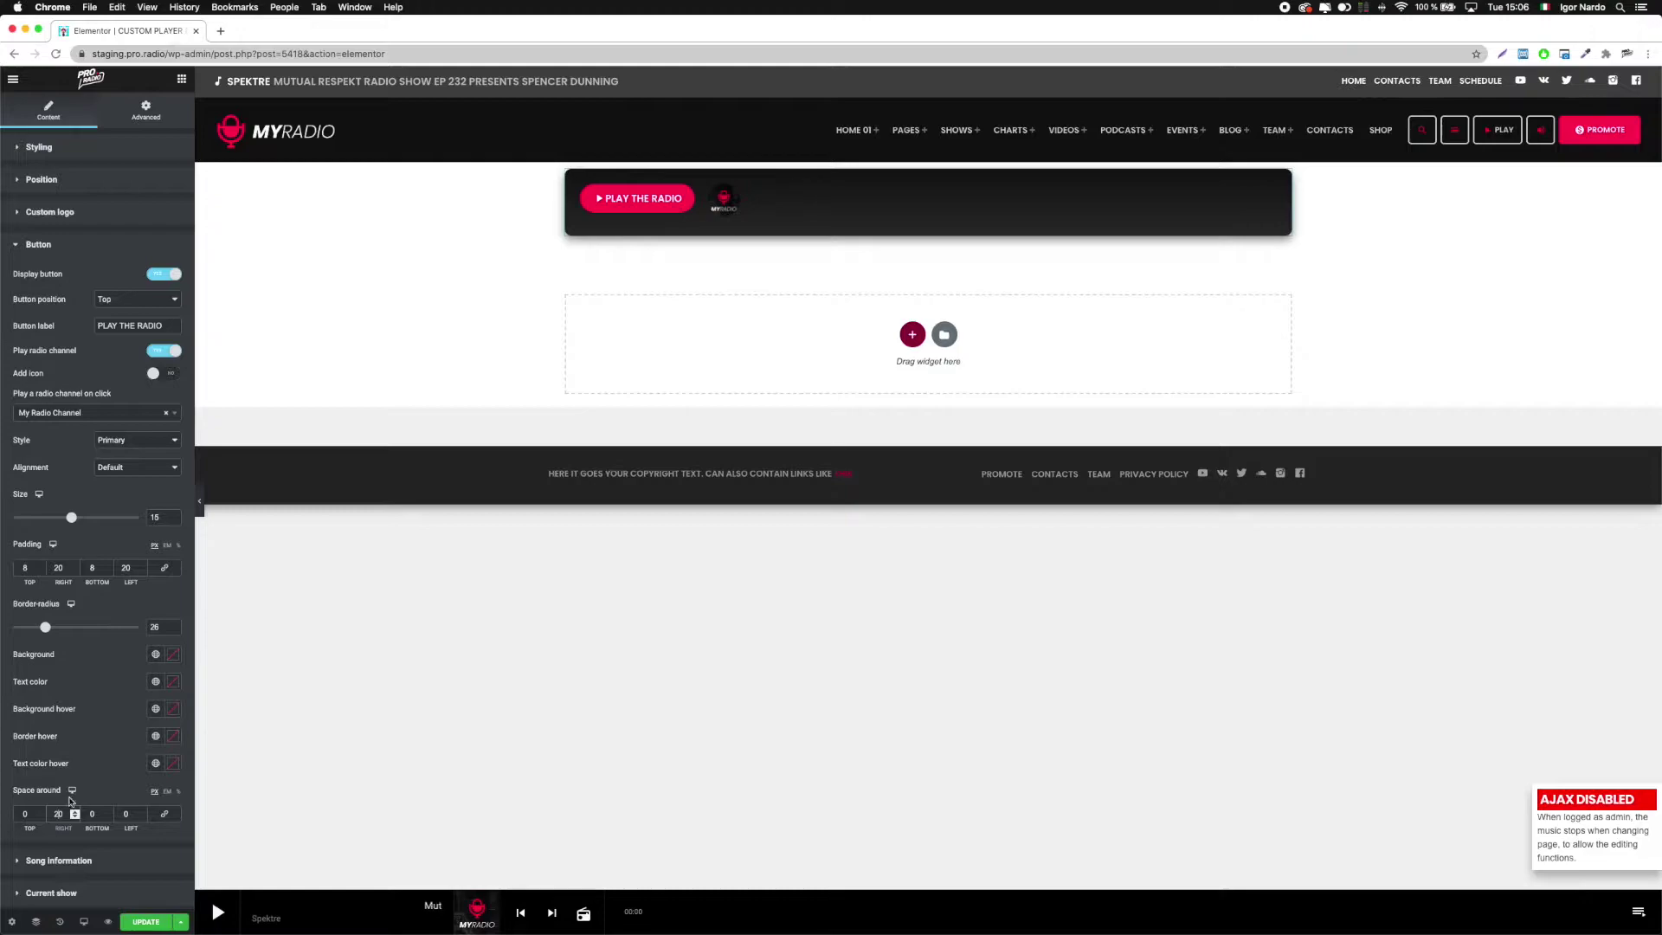
pyautogui.click(38, 244)
# - Slightly reduce the size of the song artwork
pyautogui.click(61, 281)
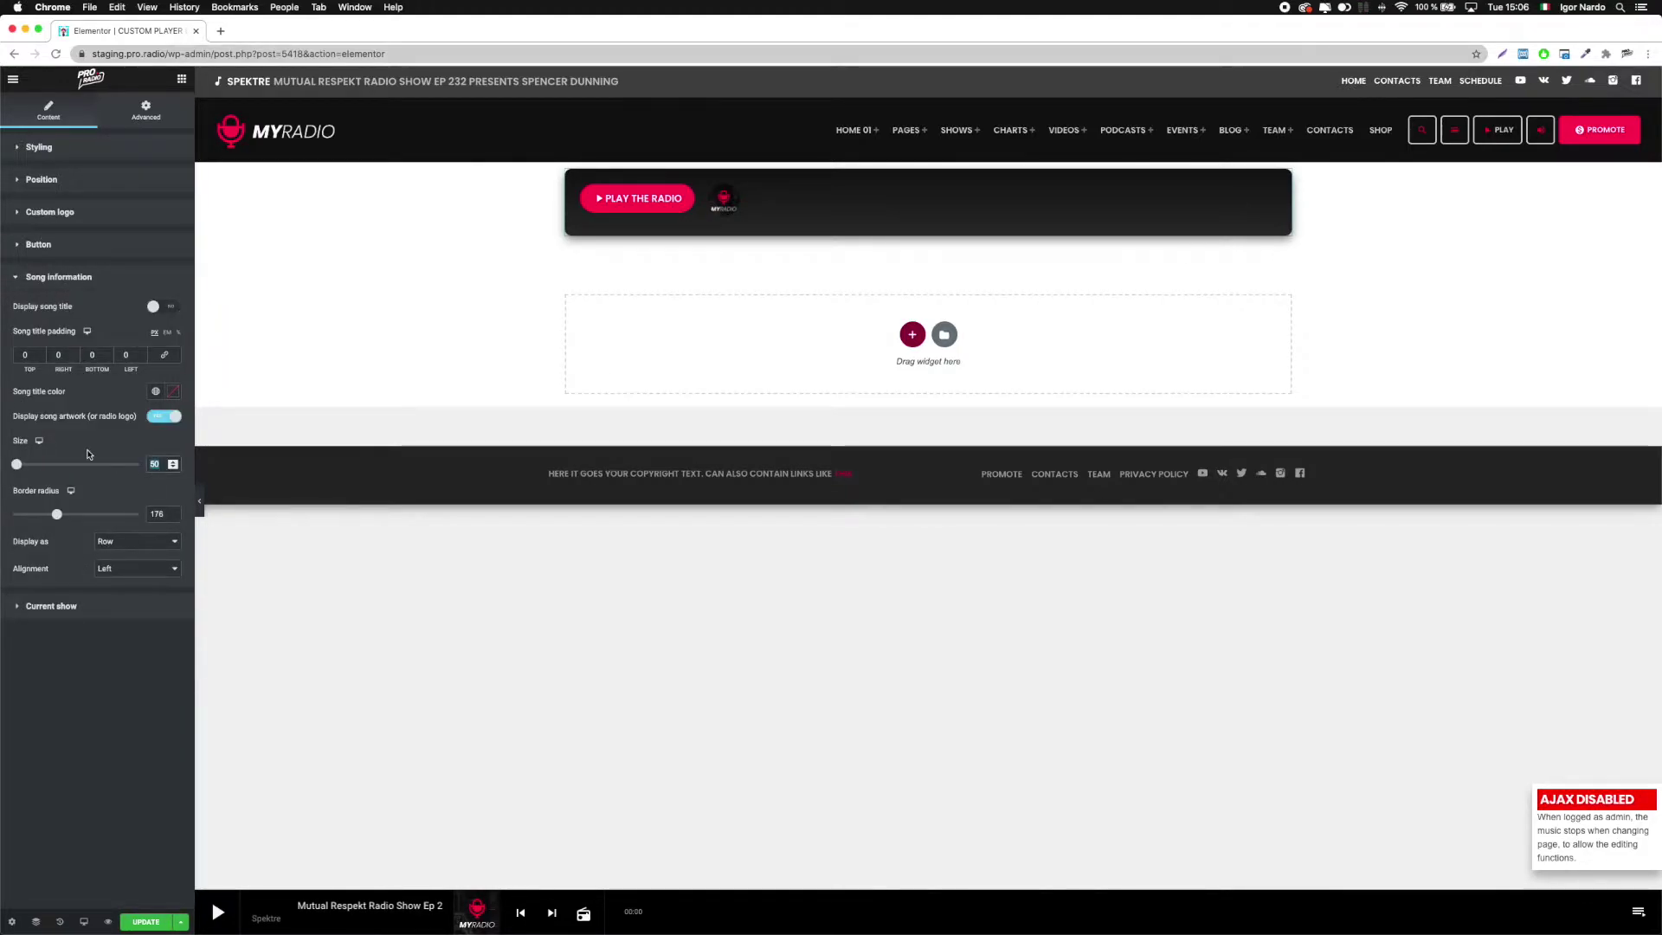
pyautogui.click(174, 468)
pyautogui.click(97, 283)
# - Enable the current show display in the player and its auto refresh at timed intervals
pyautogui.click(61, 312)
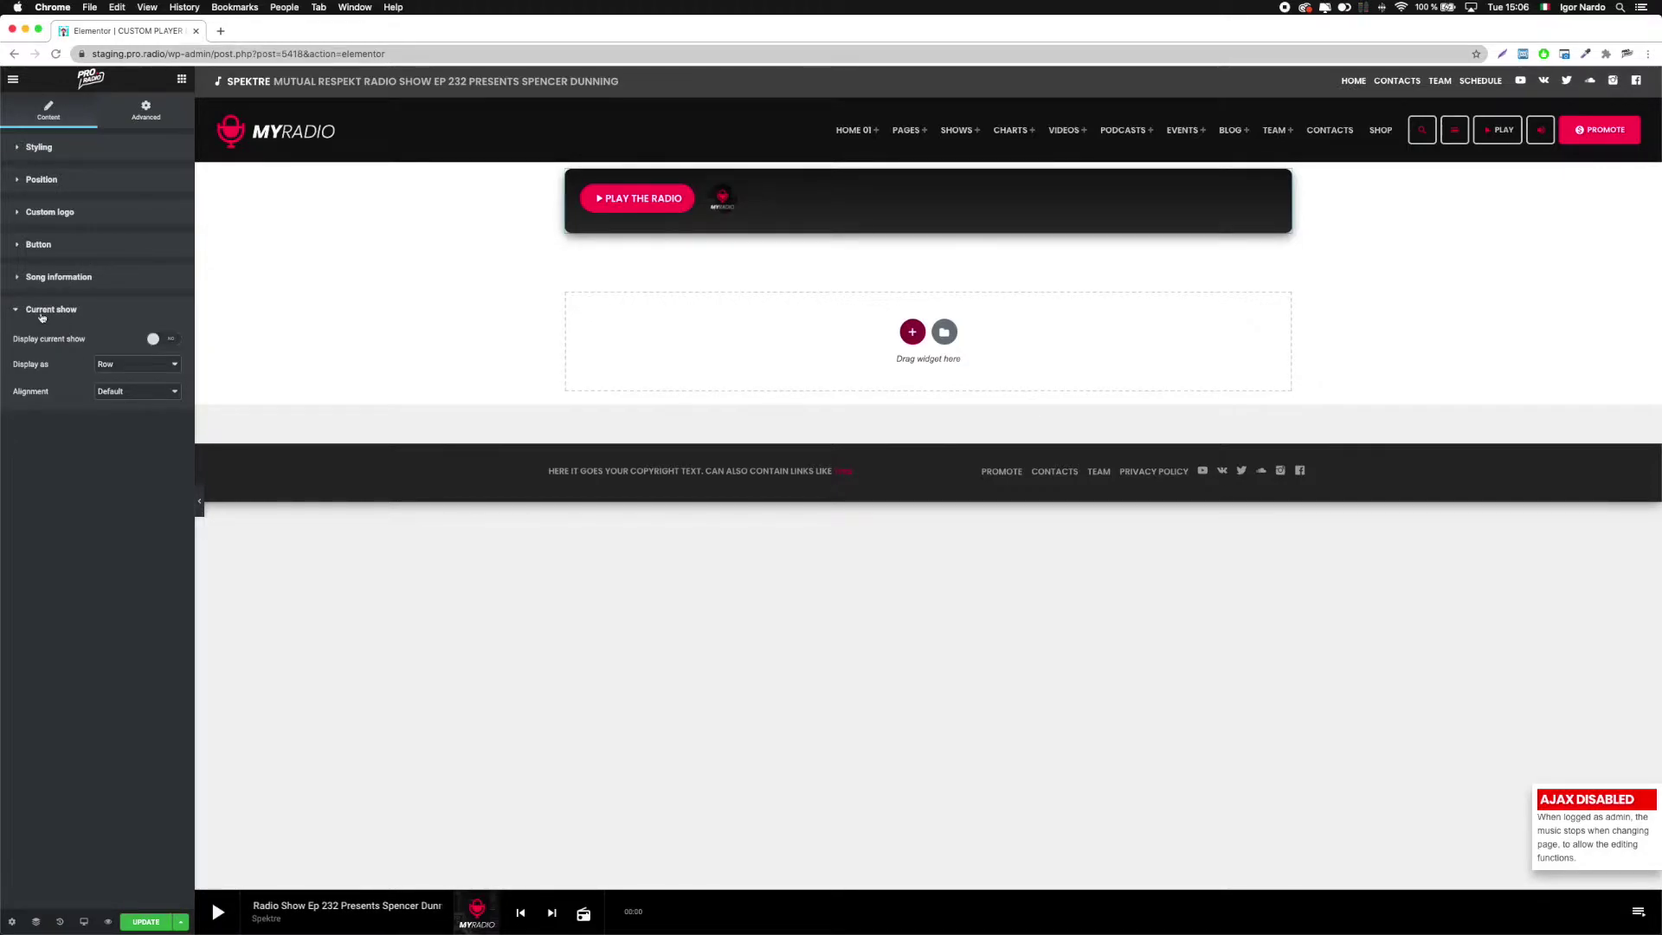
pyautogui.click(153, 339)
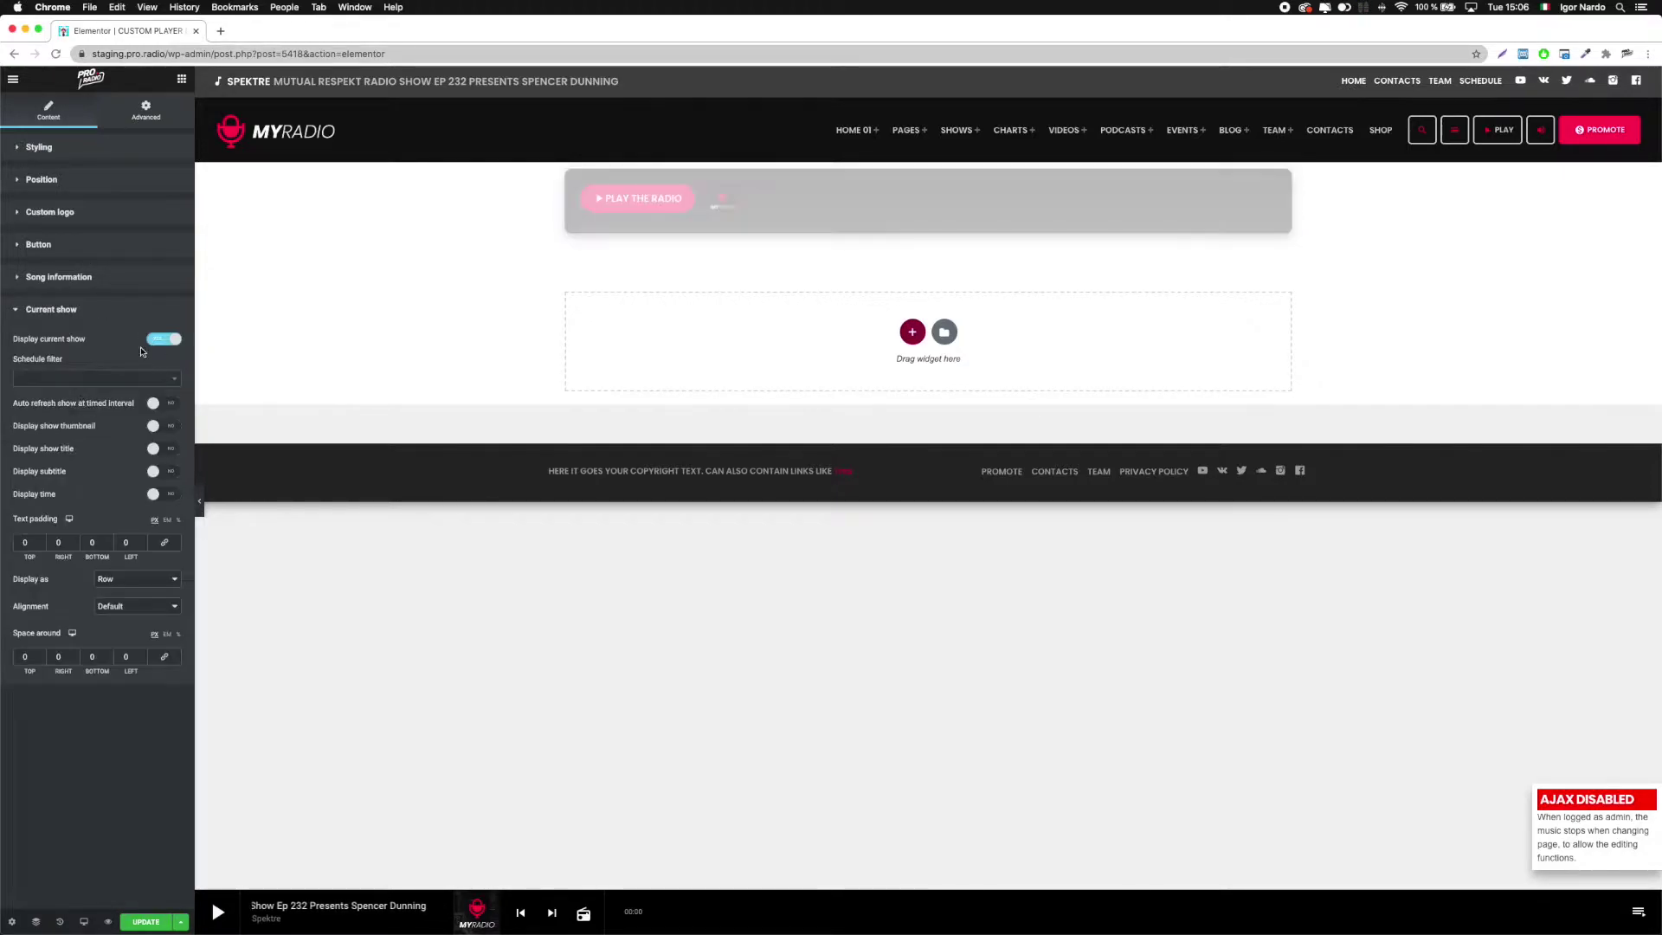
pyautogui.click(169, 405)
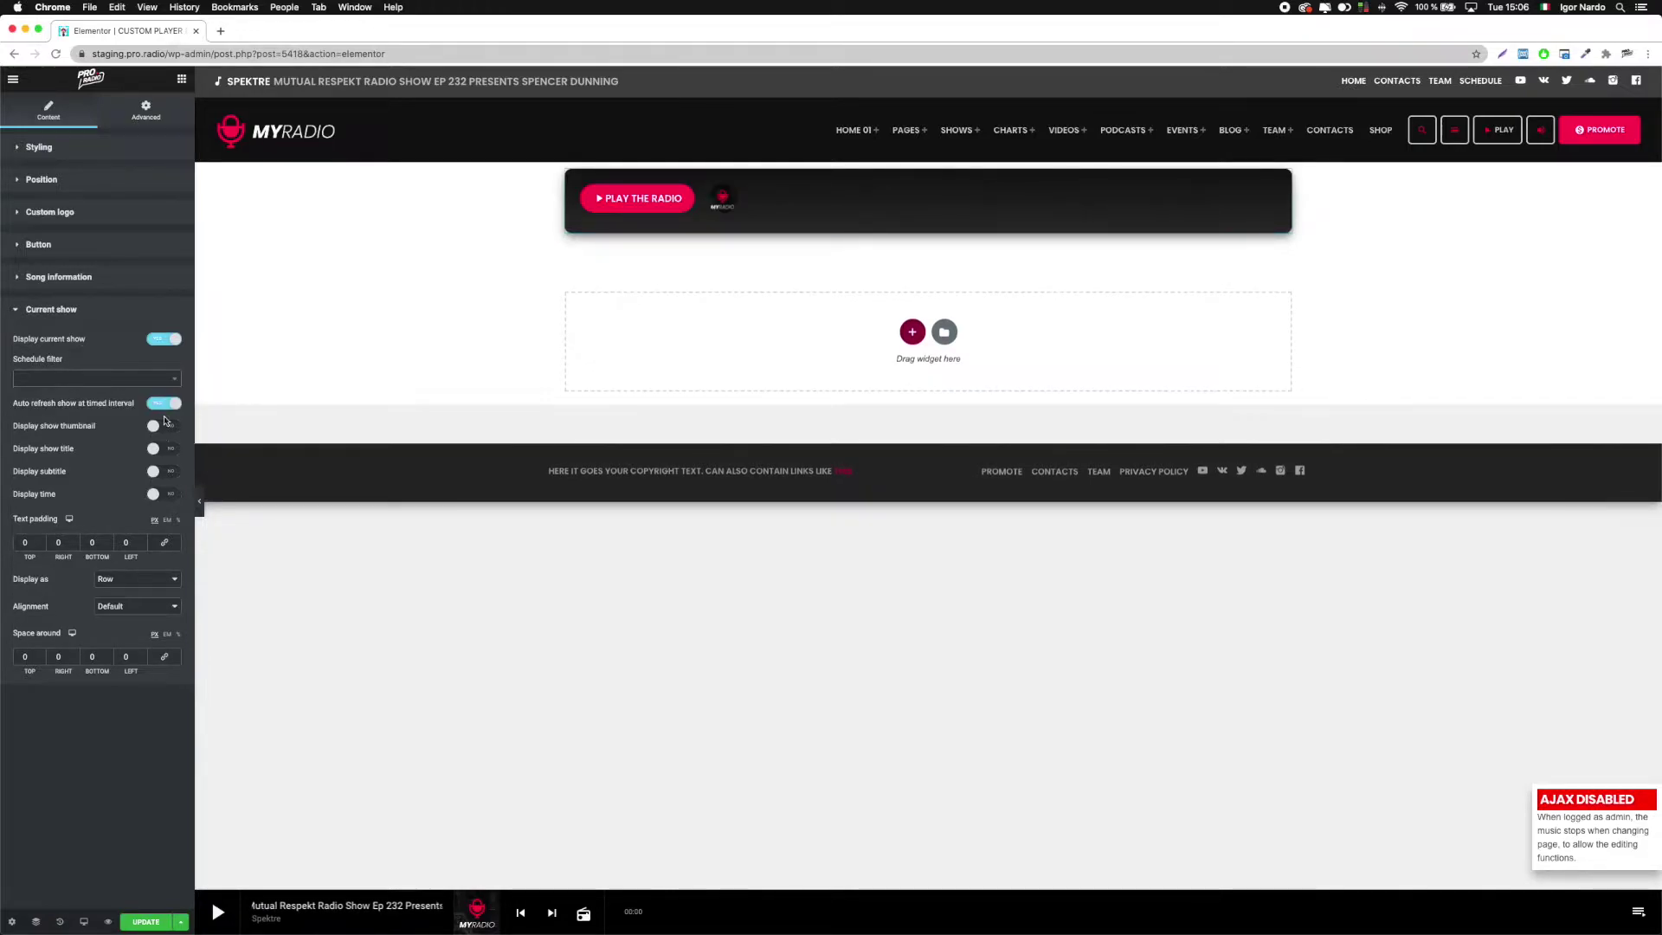
# - Display the current show's thumbnail with a border radius of 500, together with its title and subtitle
pyautogui.click(160, 427)
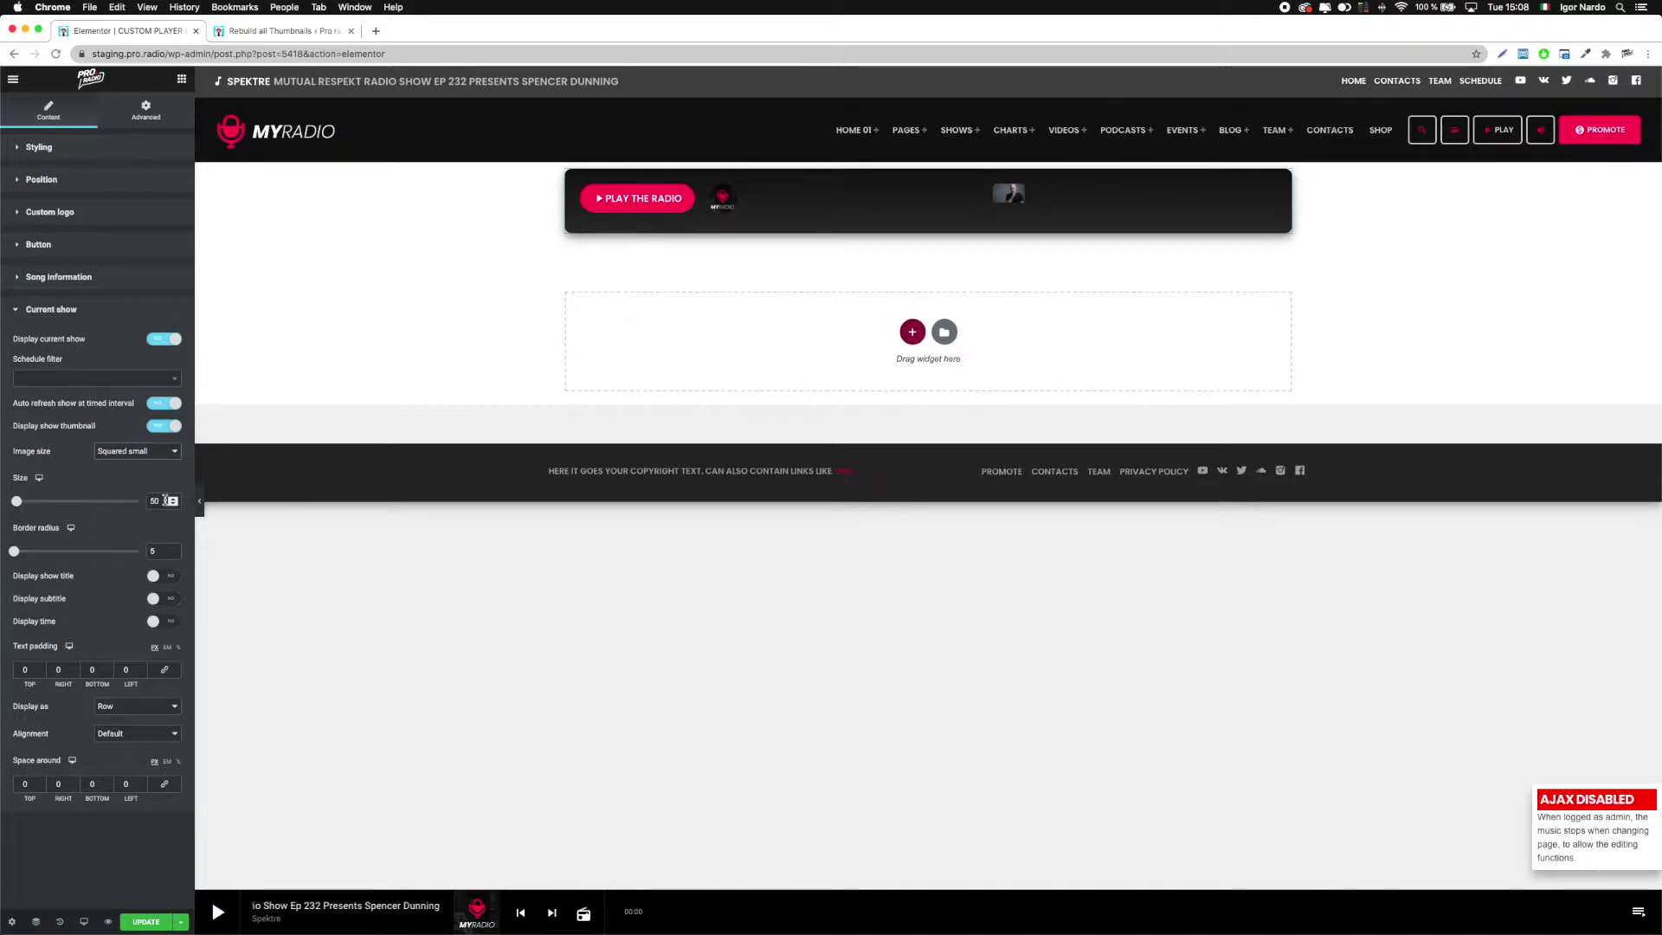
pyautogui.moveTo(14, 550); pyautogui.dragTo(149, 548)
pyautogui.click(156, 576)
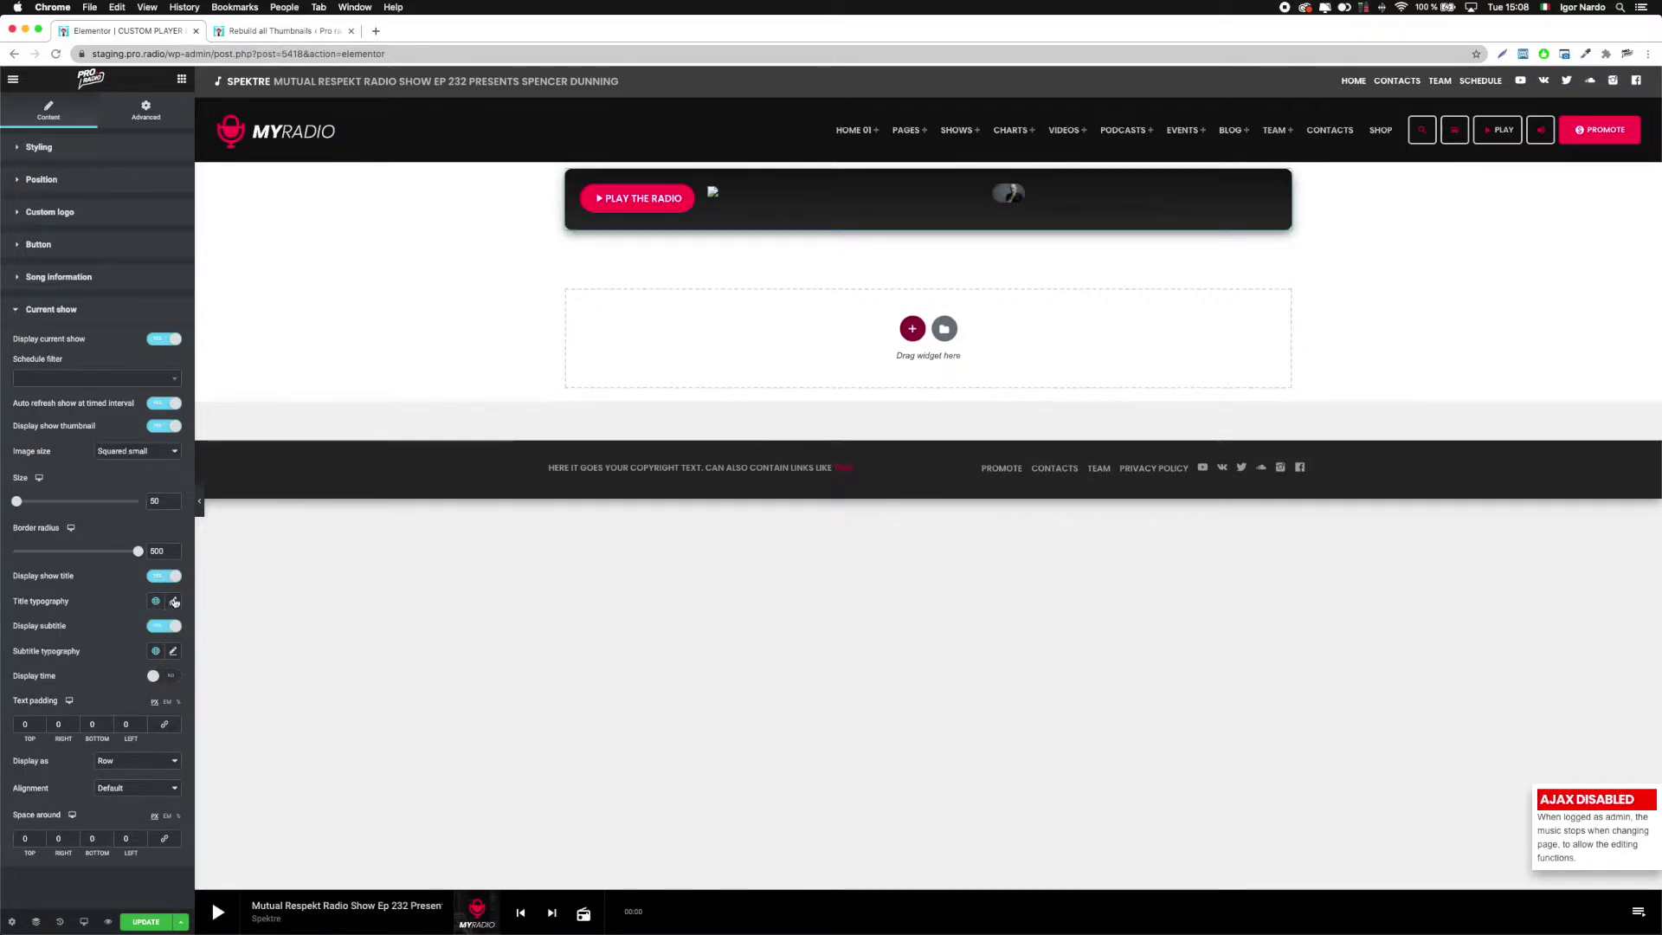
pyautogui.click(173, 600)
pyautogui.click(115, 605)
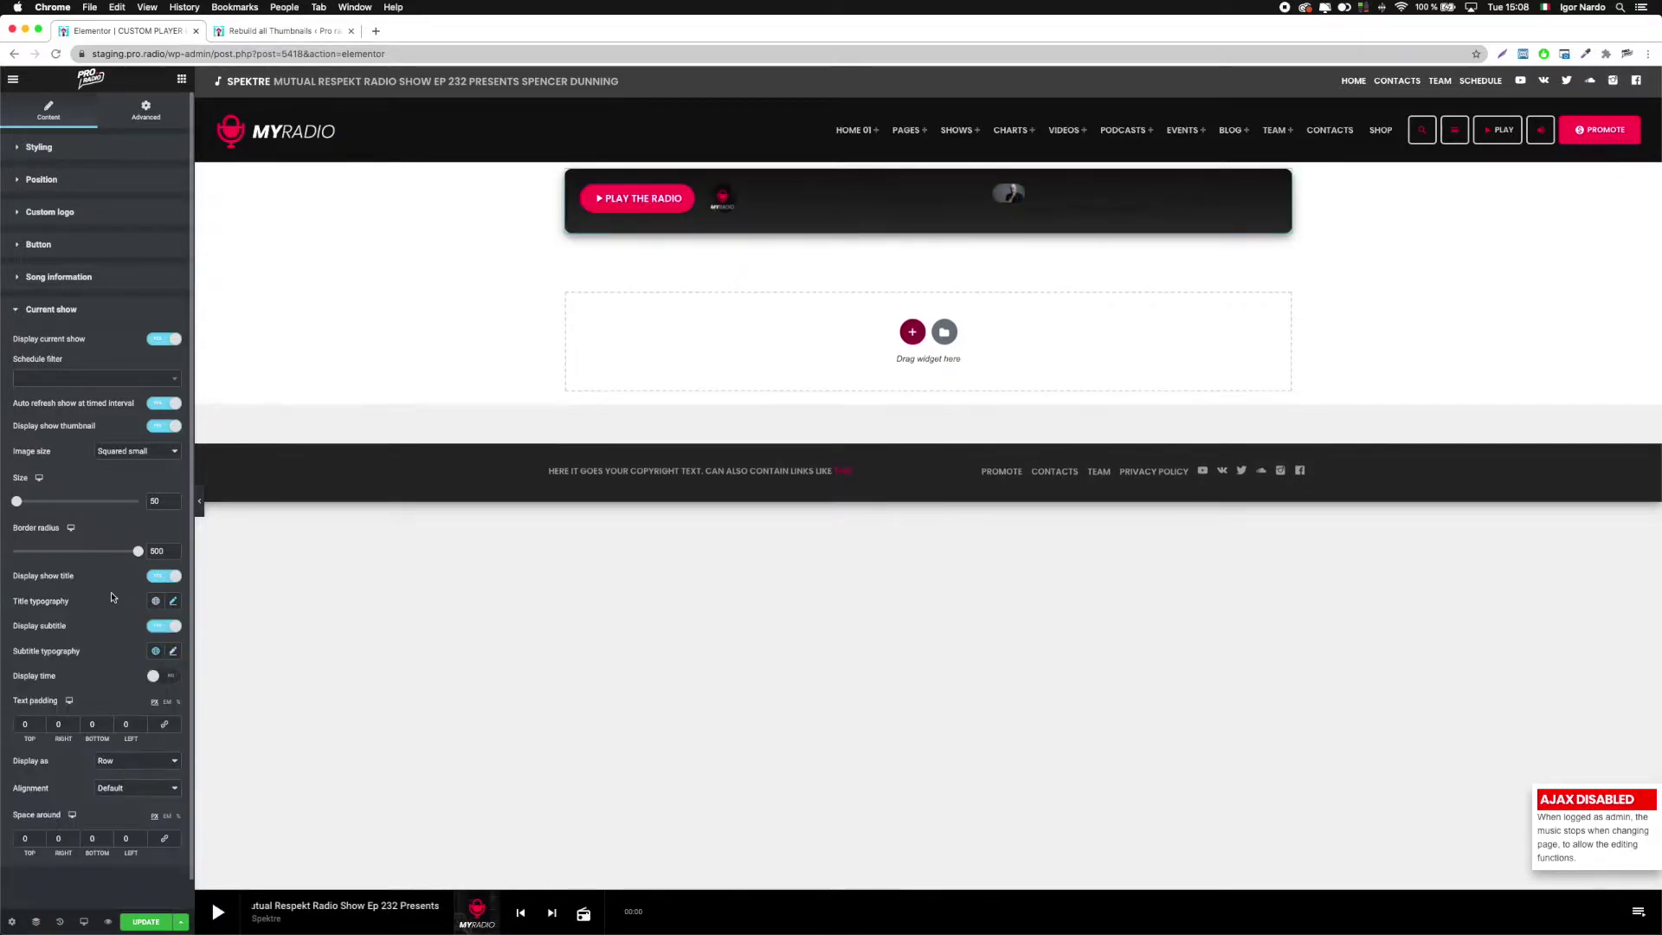
# - Set the player's text color to white
pyautogui.click(38, 148)
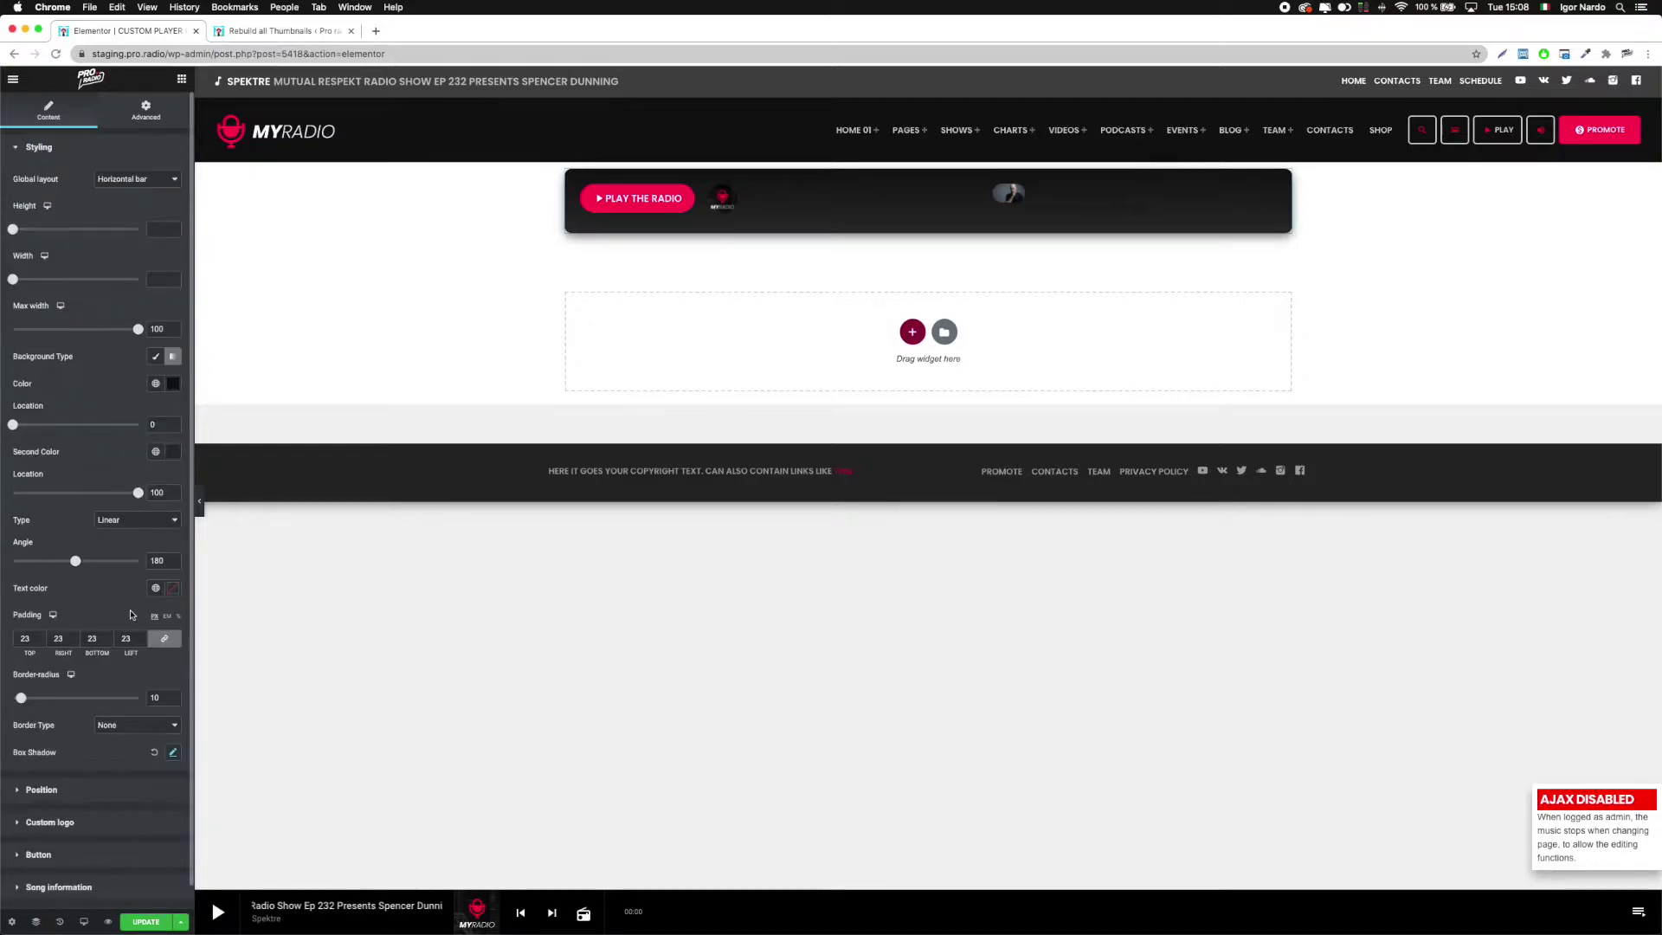
pyautogui.click(173, 383)
pyautogui.click(107, 372)
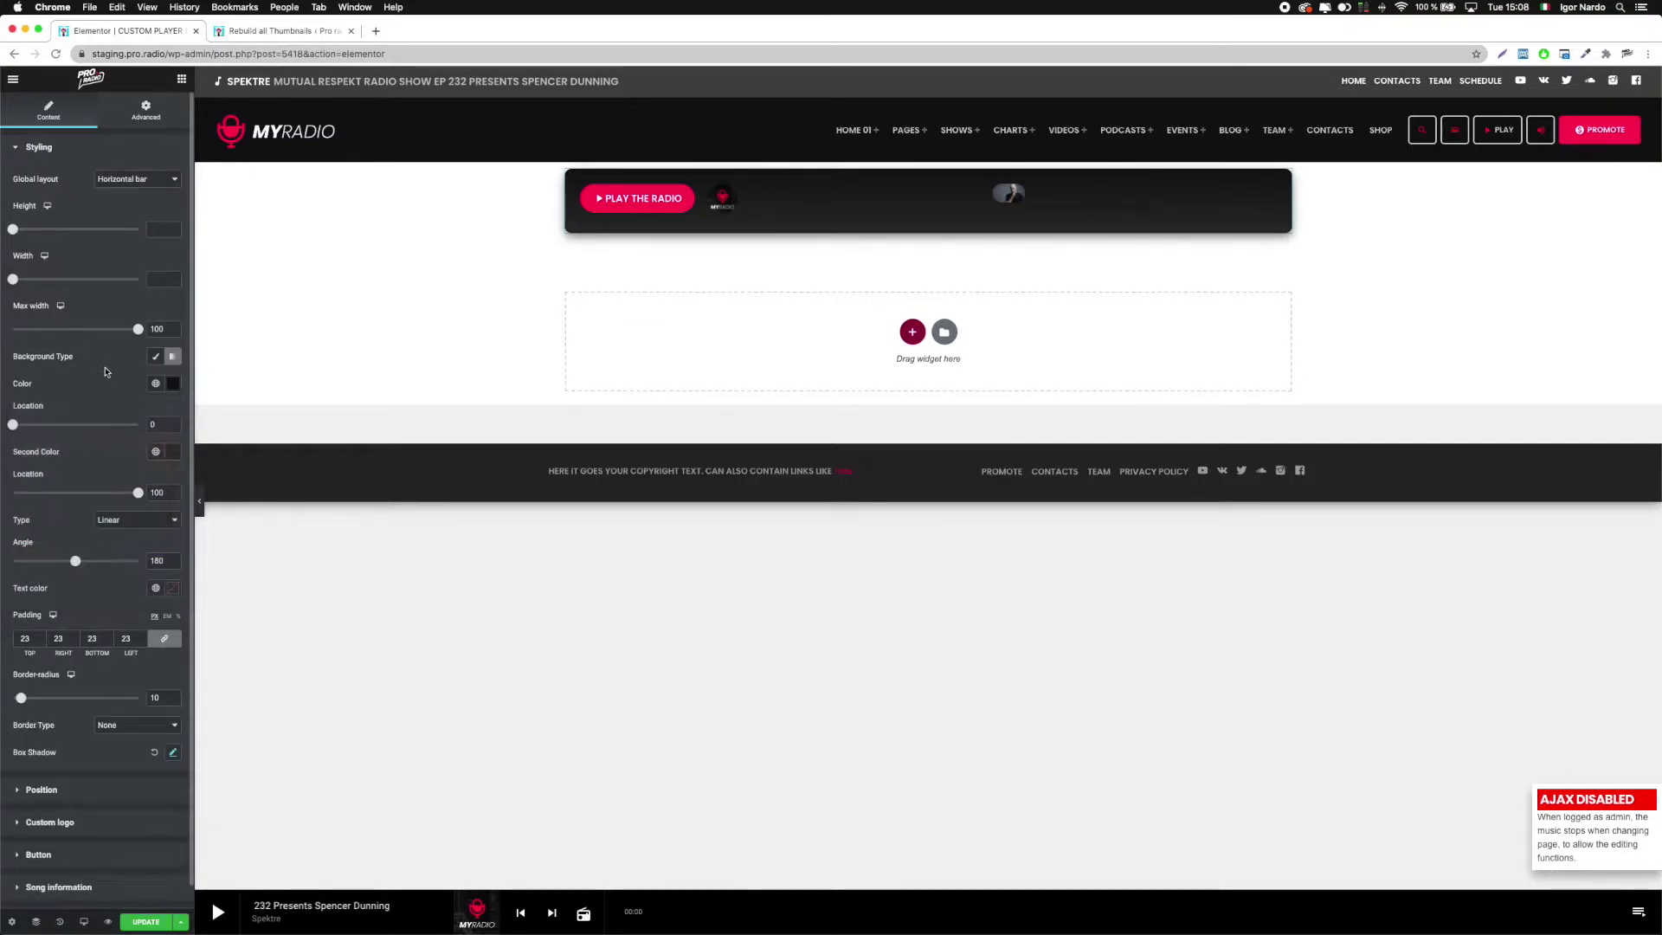
pyautogui.click(172, 589)
pyautogui.click(24, 635)
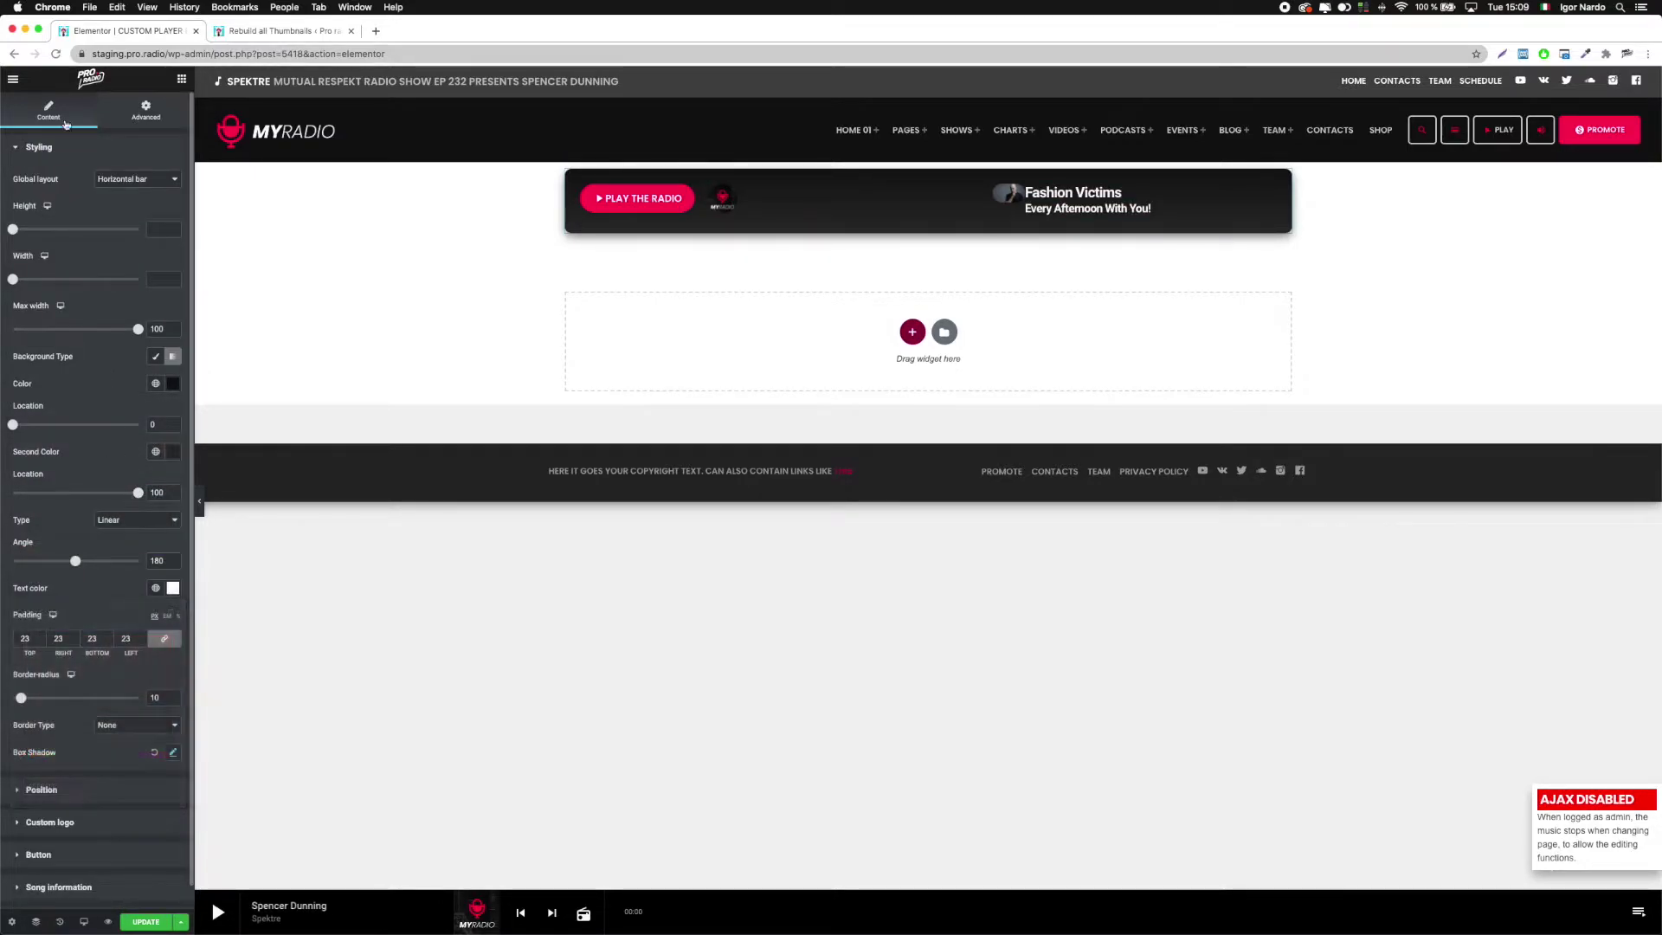
# - Set the current show title's typography to the Montserrat font at size 15
pyautogui.click(111, 159)
pyautogui.click(52, 308)
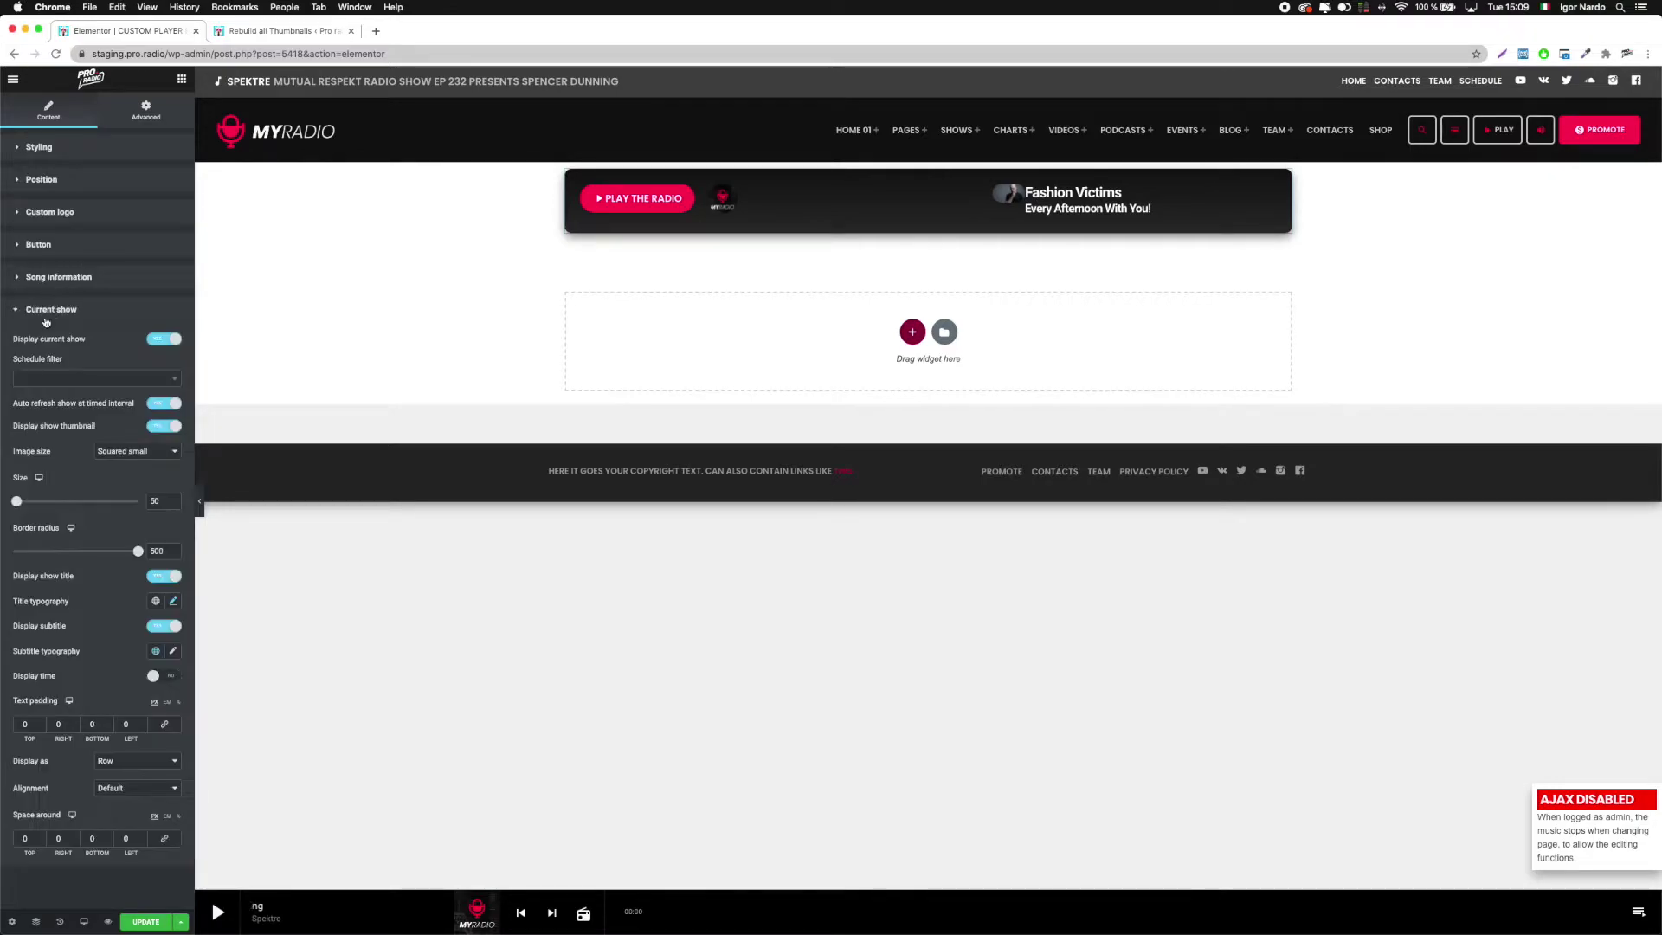
pyautogui.click(174, 601)
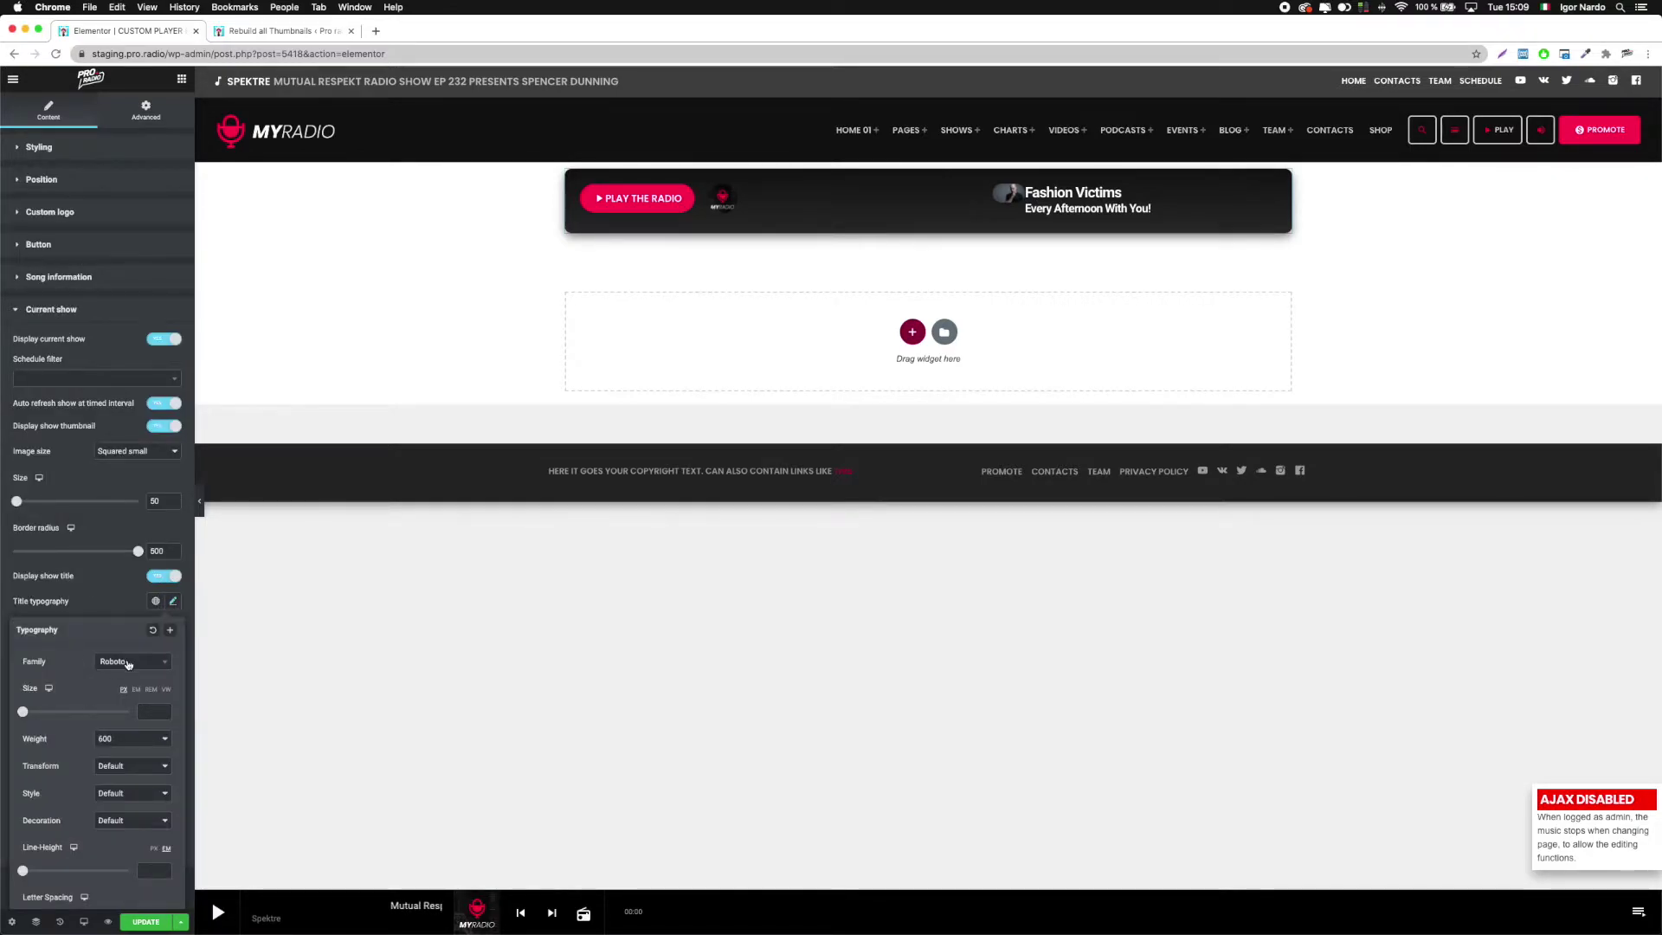
pyautogui.click(130, 663)
pyautogui.write('mont')
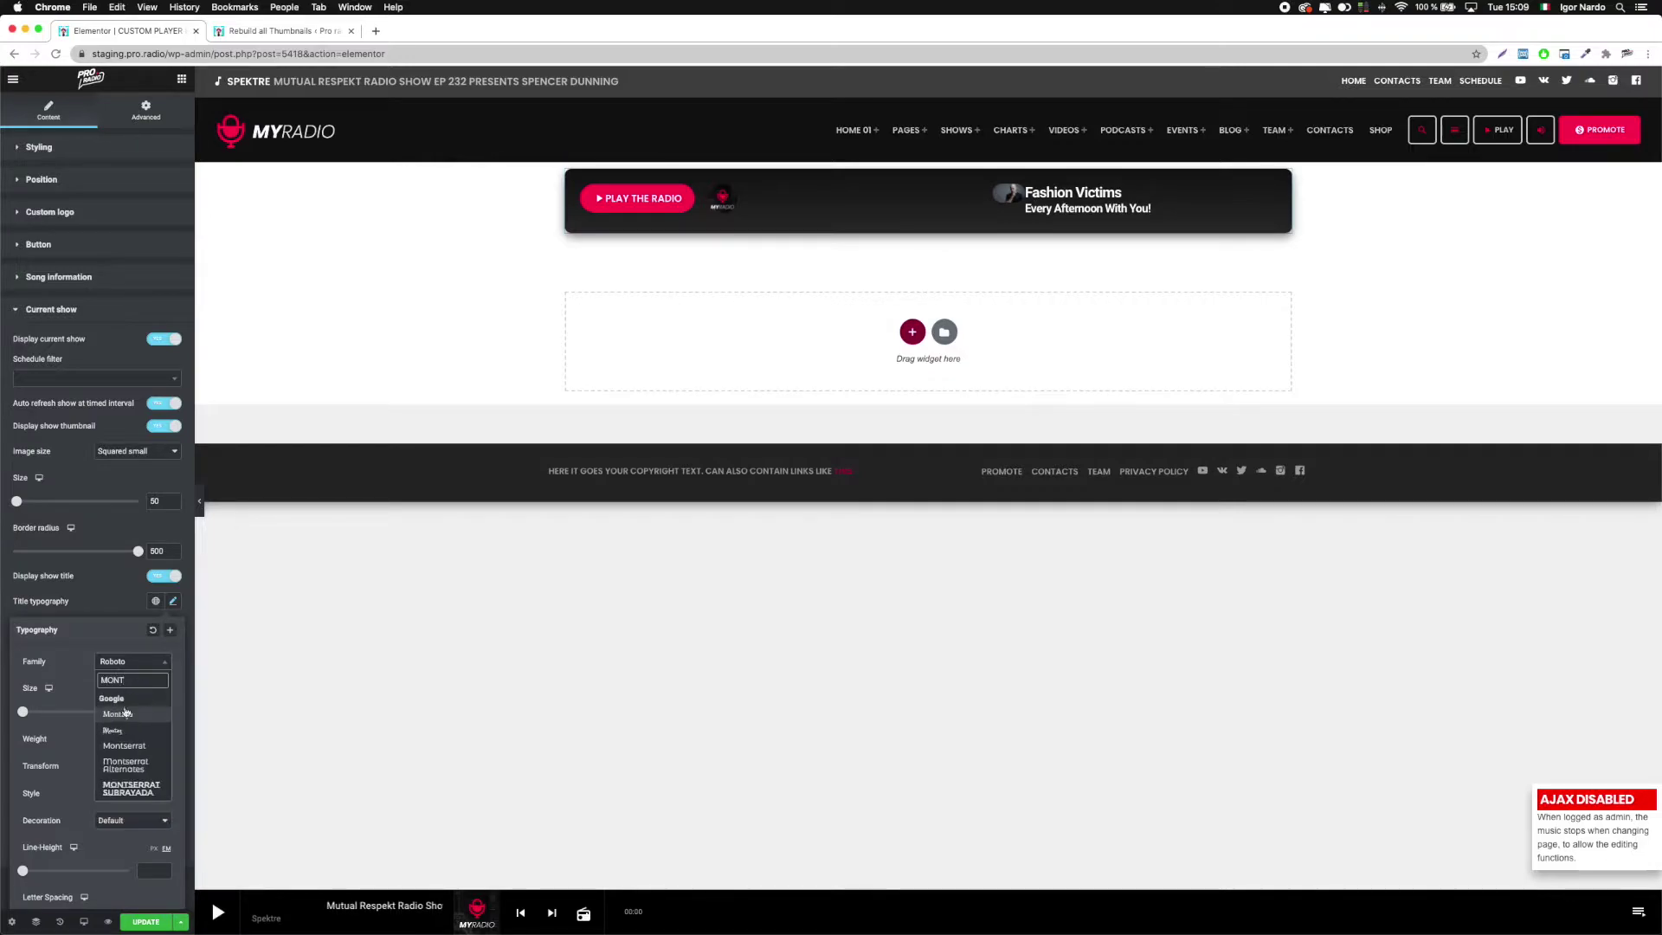
pyautogui.click(138, 712)
pyautogui.click(145, 712)
pyautogui.write('15')
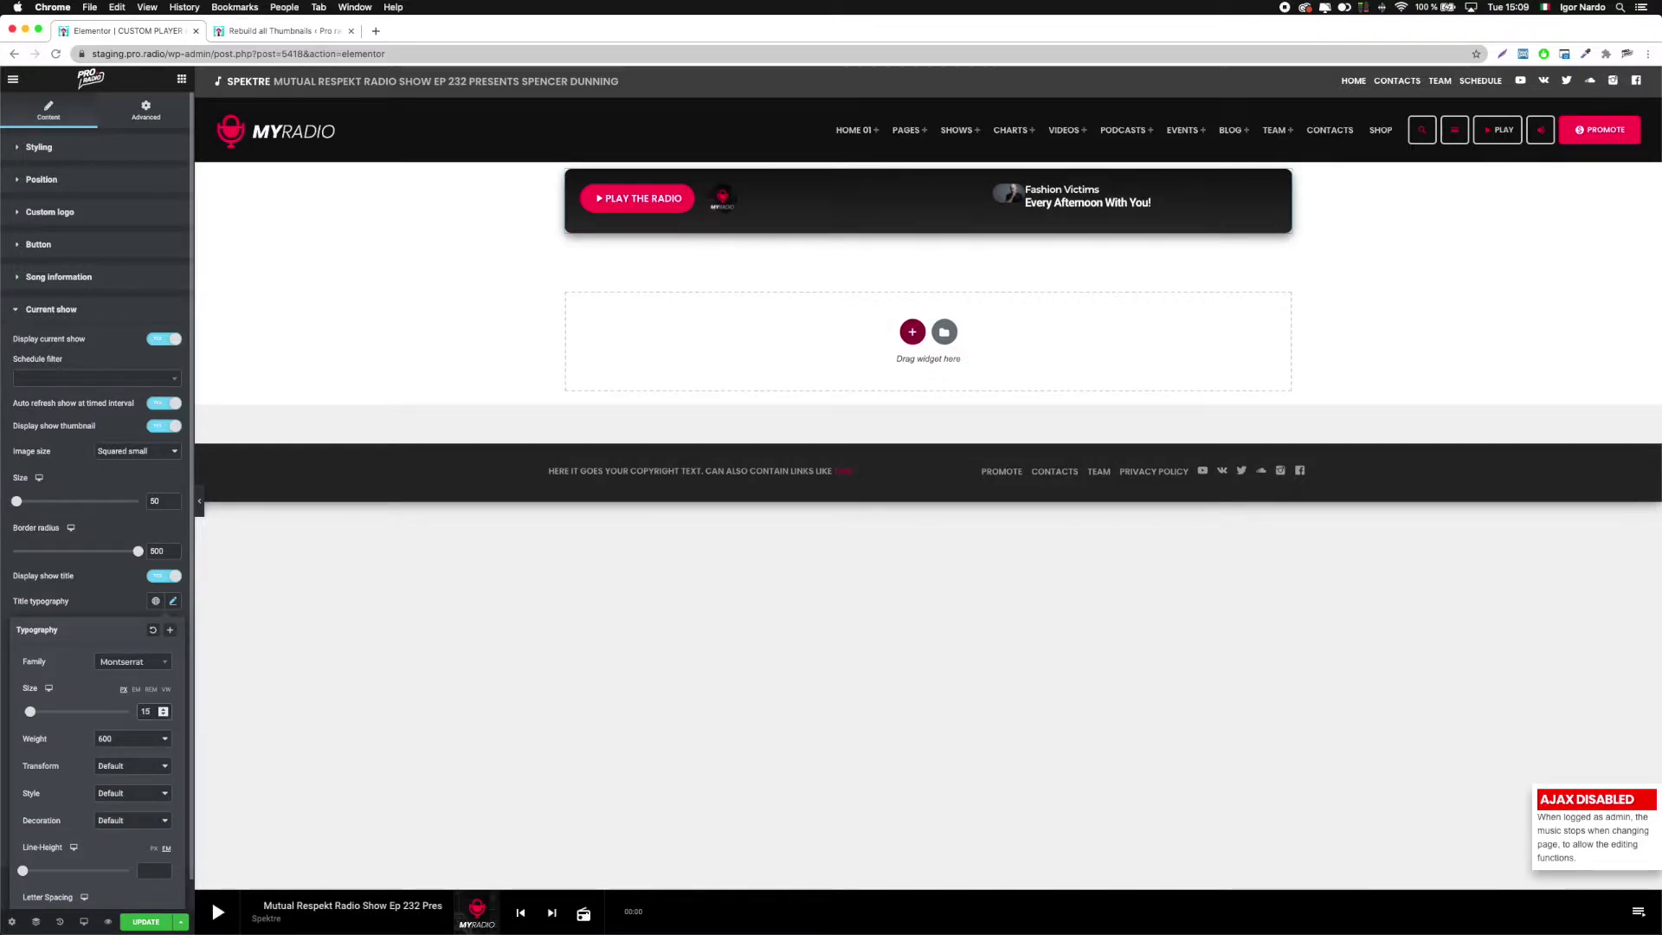
# - Give the current show title a font weight of 700 and the Uppercase transform
pyautogui.click(111, 739)
pyautogui.click(117, 752)
pyautogui.click(118, 773)
pyautogui.click(119, 778)
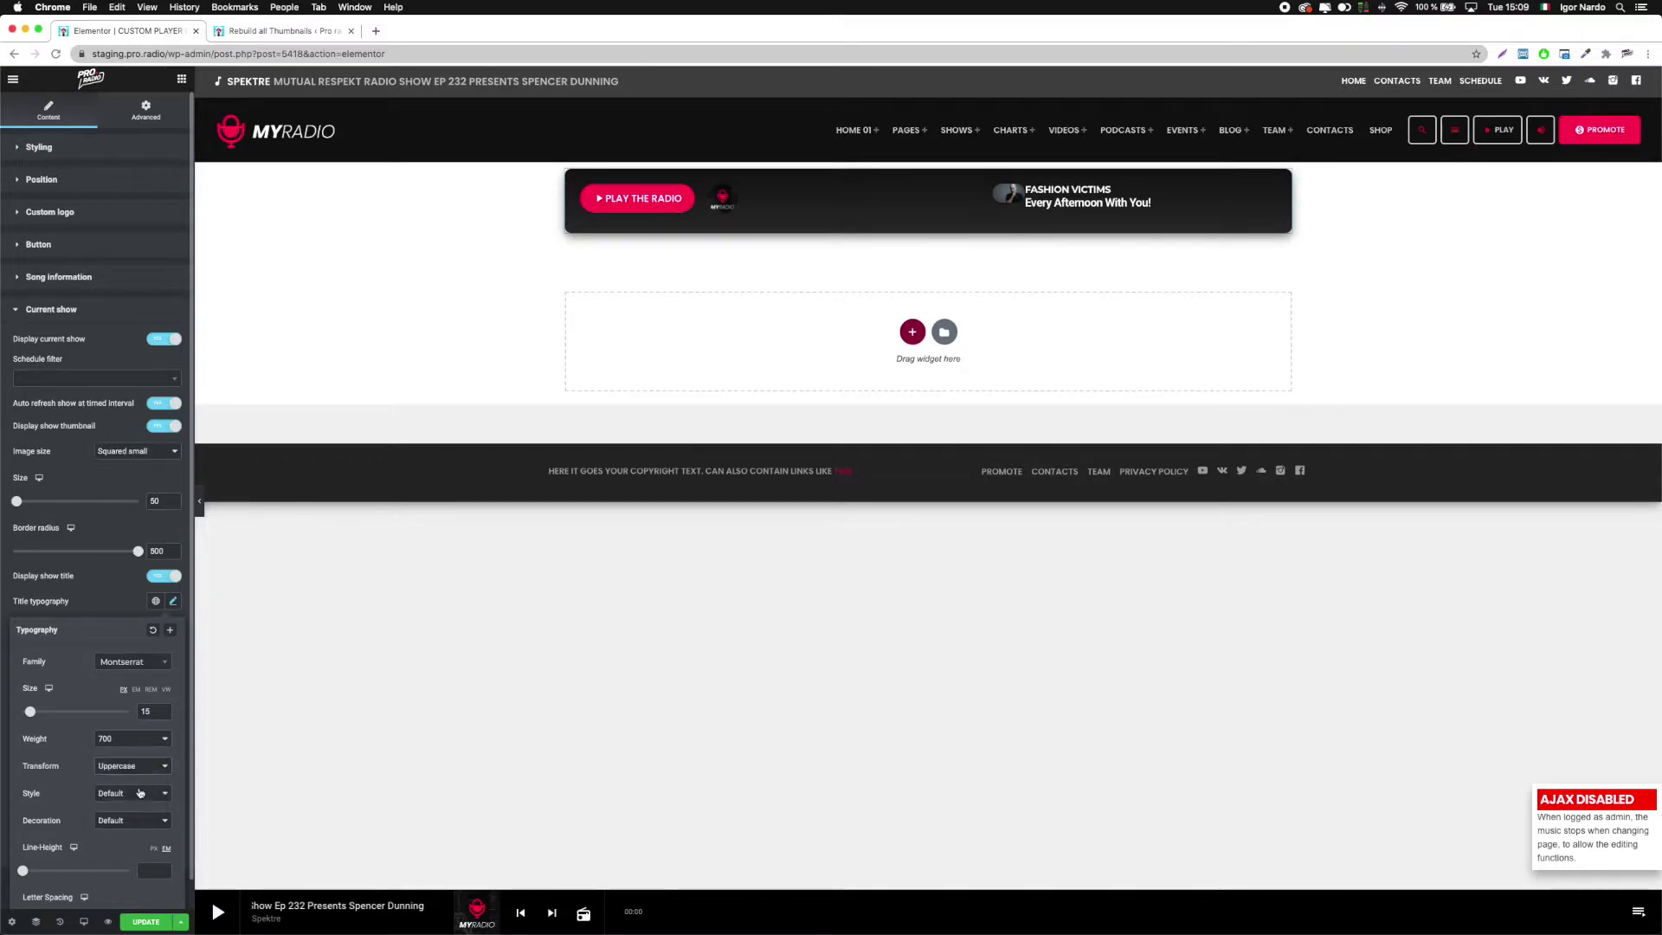
pyautogui.click(121, 612)
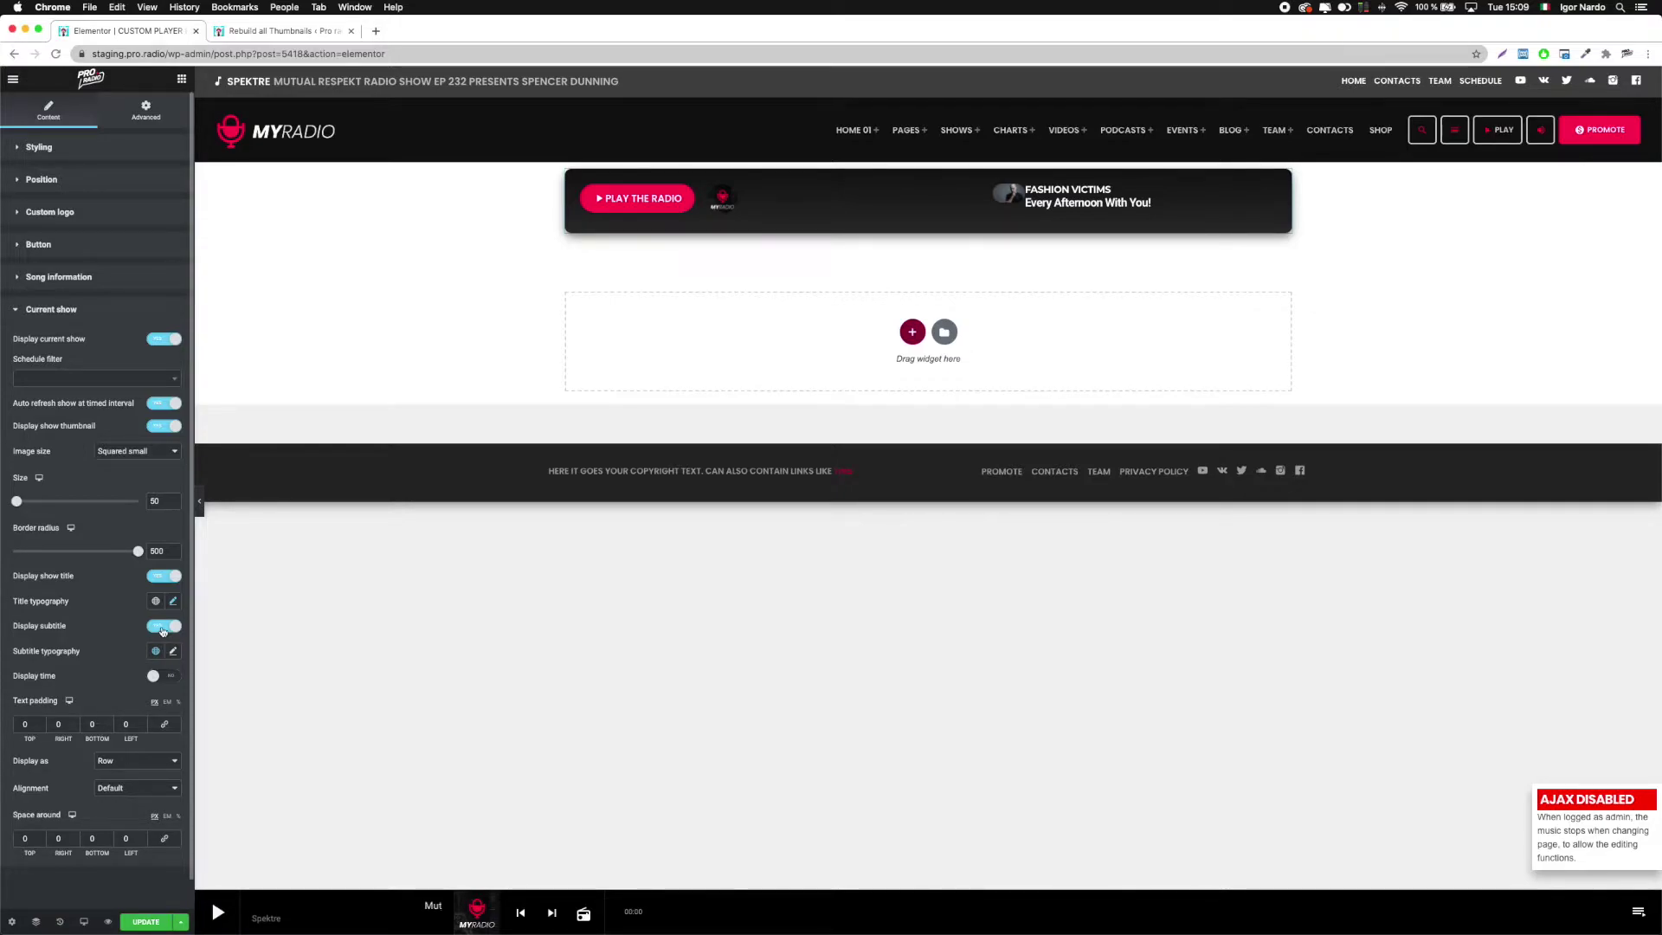
# - Set the current show subtitle's typography to Open Sans, size 12, weight 300, in uppercase
pyautogui.click(173, 650)
pyautogui.click(126, 713)
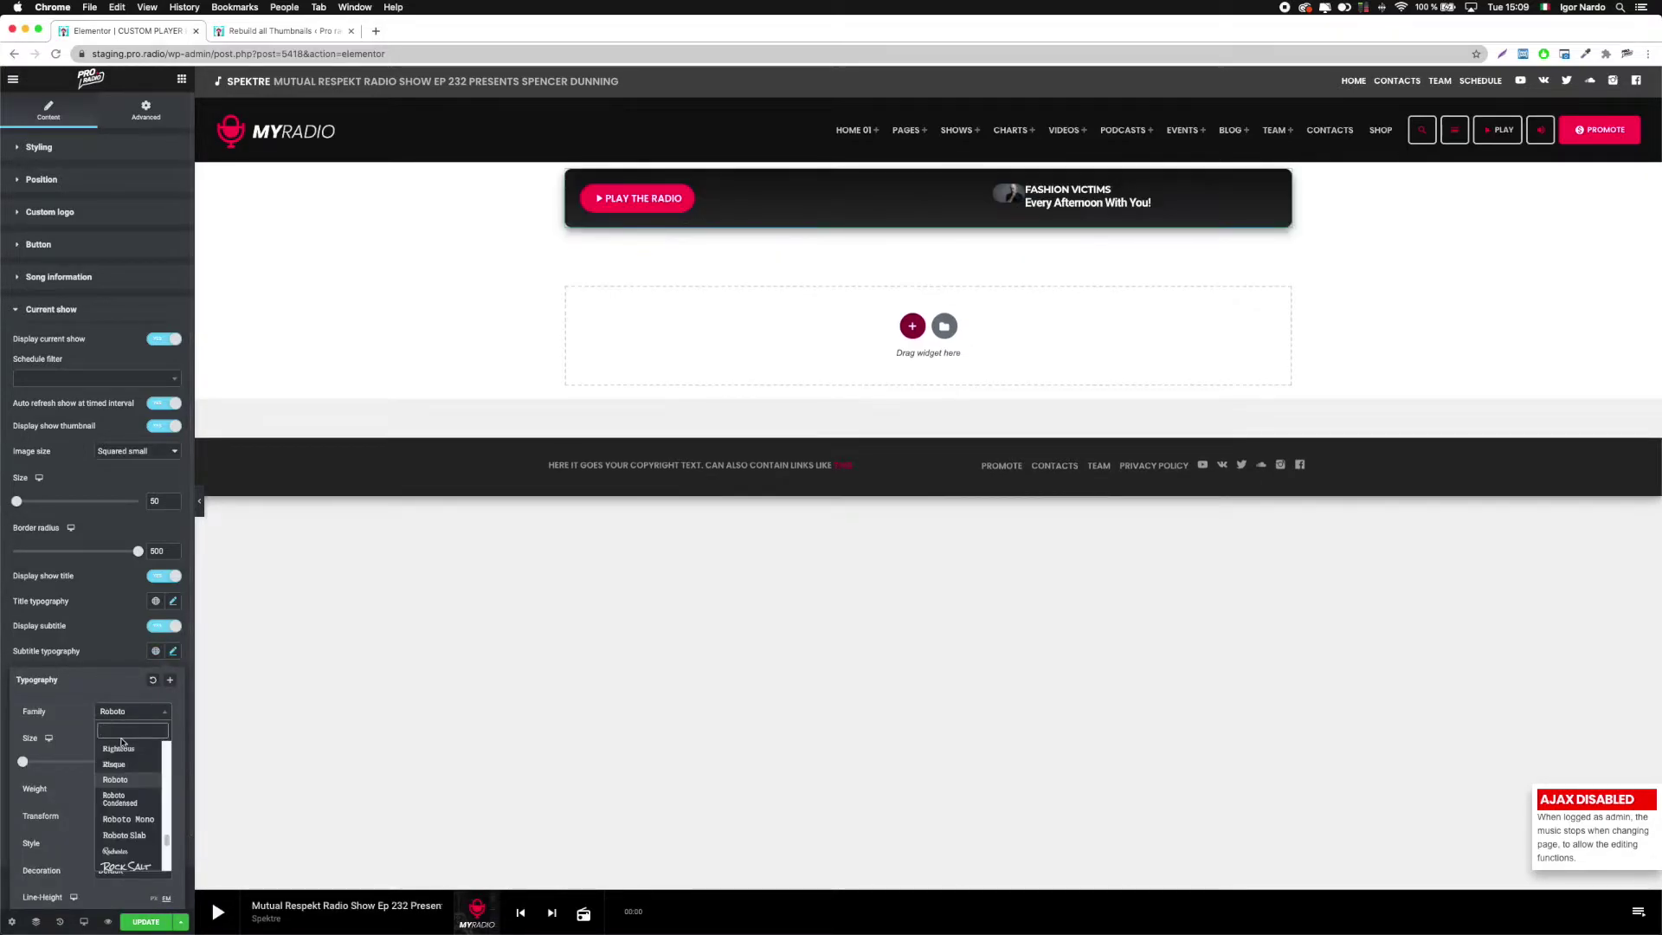
pyautogui.write('OPEN')
pyautogui.click(118, 764)
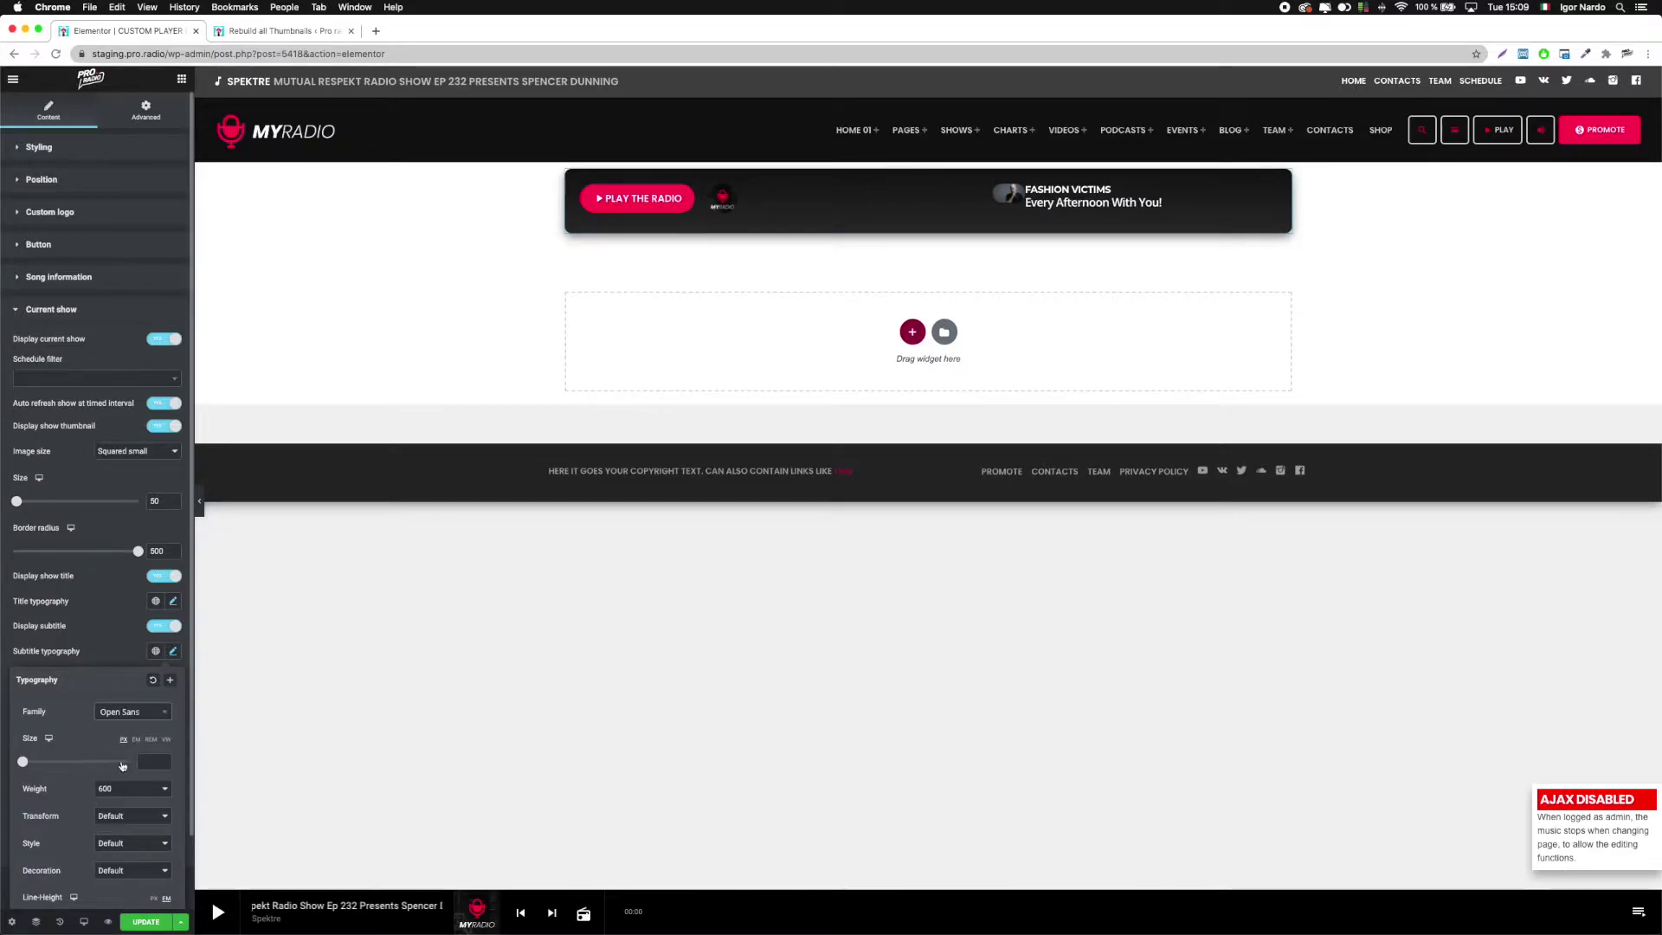
pyautogui.click(125, 788)
pyautogui.click(122, 755)
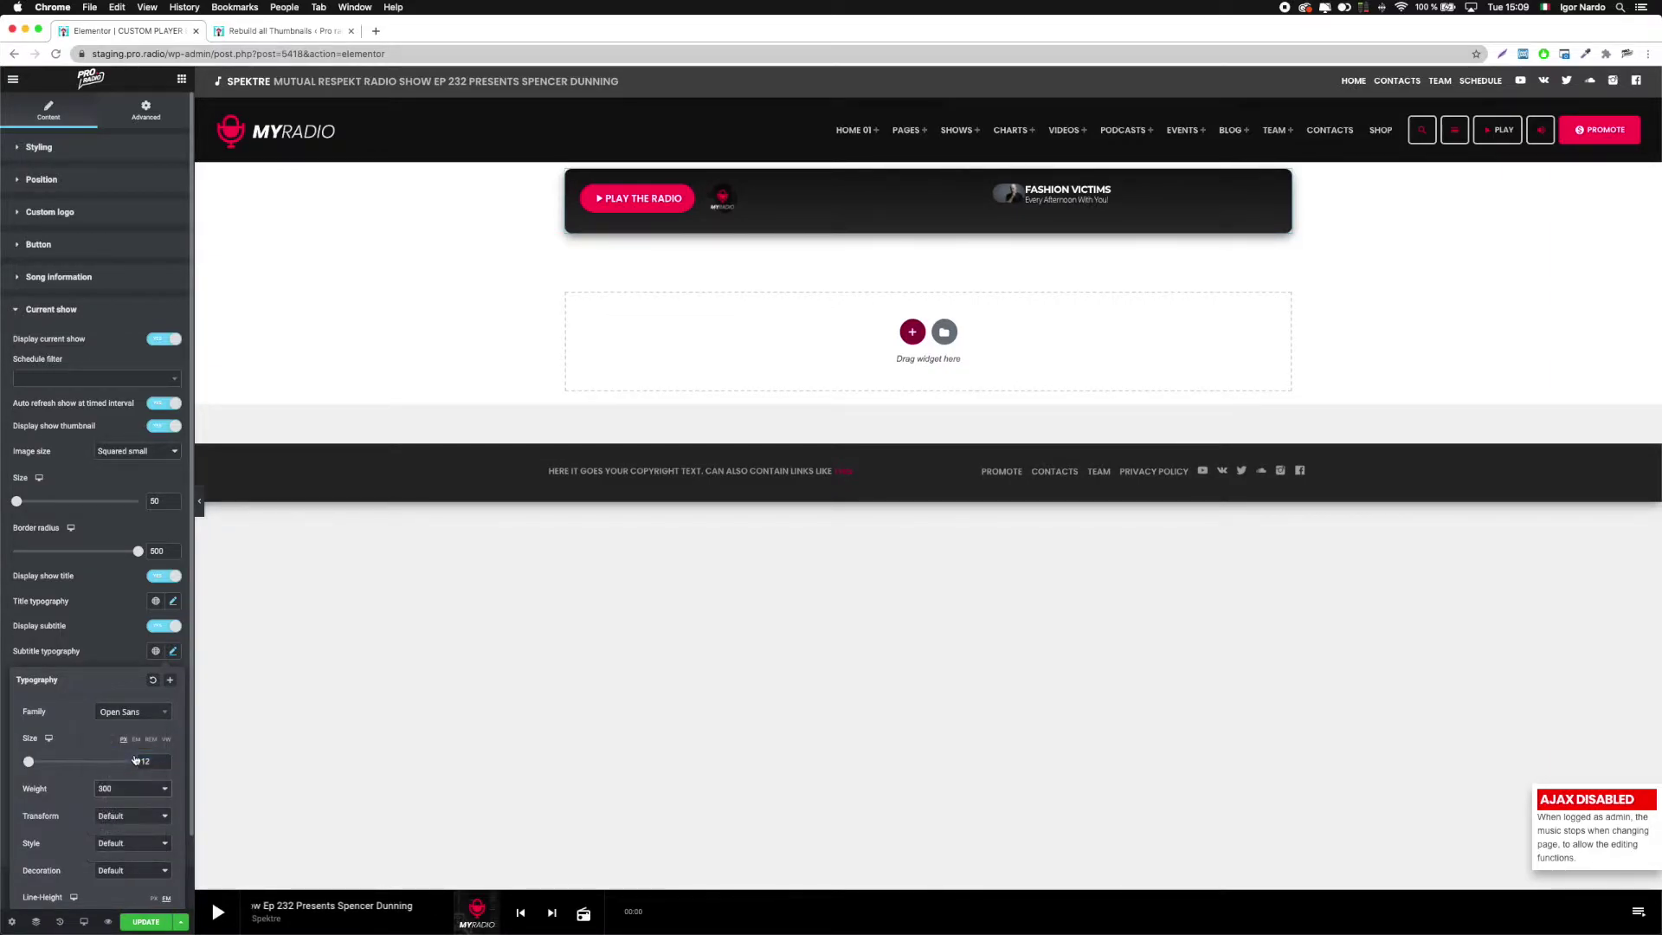
pyautogui.click(130, 816)
pyautogui.click(112, 828)
# - Set the show title's letter spacing to 0.2 and increase its font size to 19
pyautogui.scroll(-2, 69, 848)
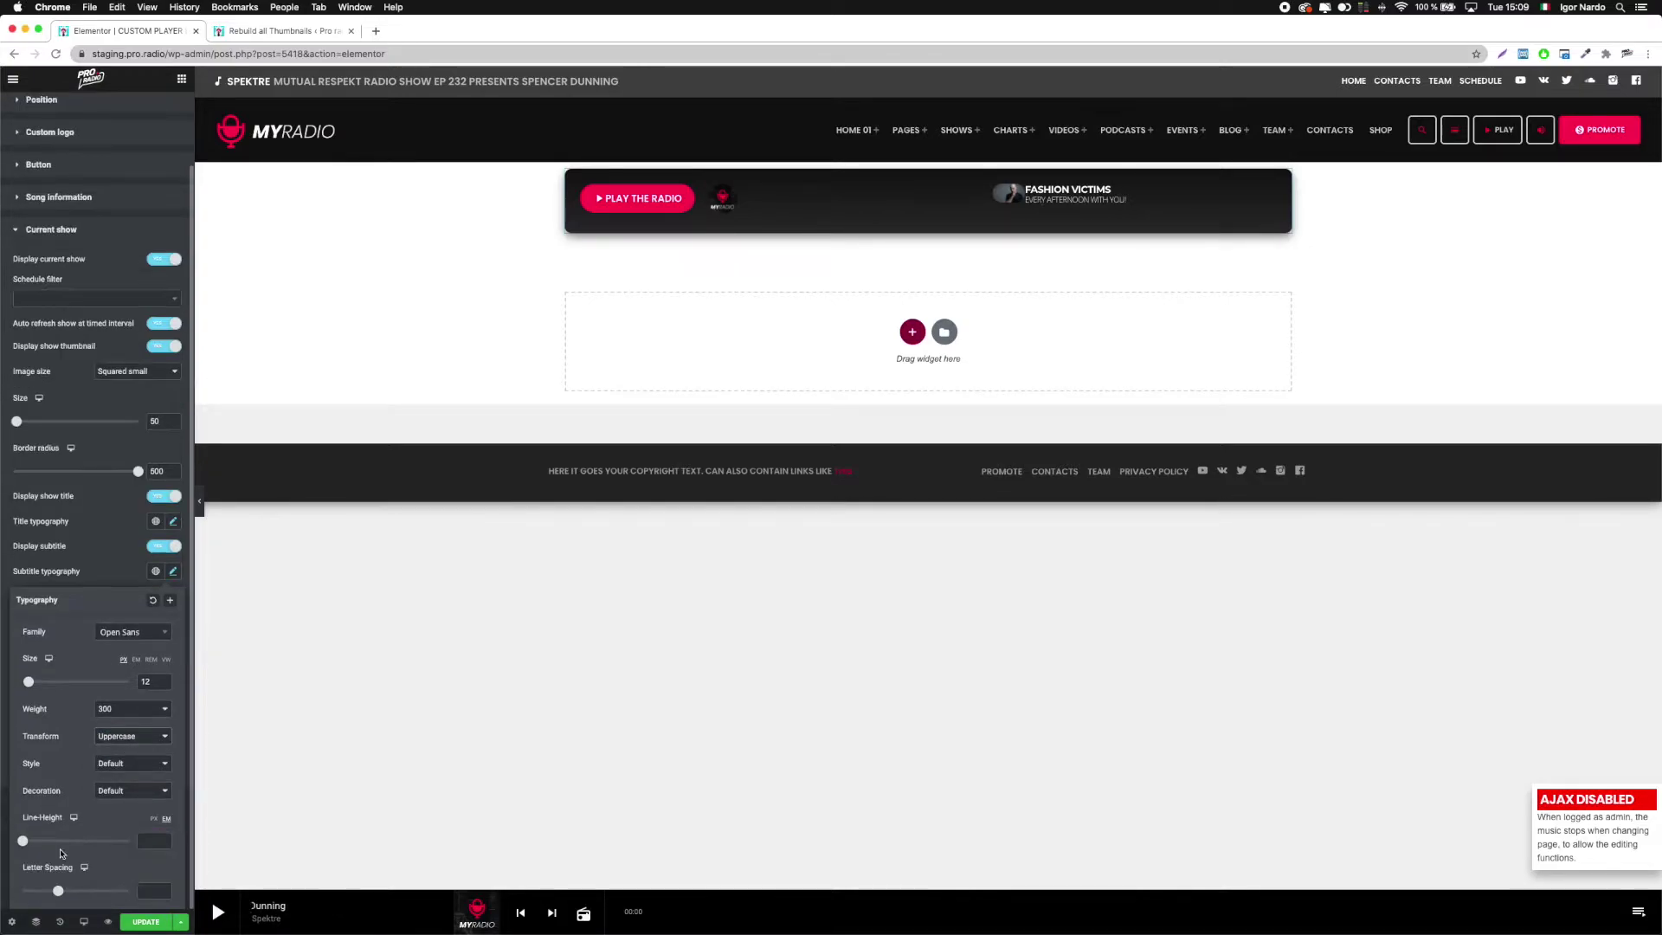
pyautogui.click(173, 522)
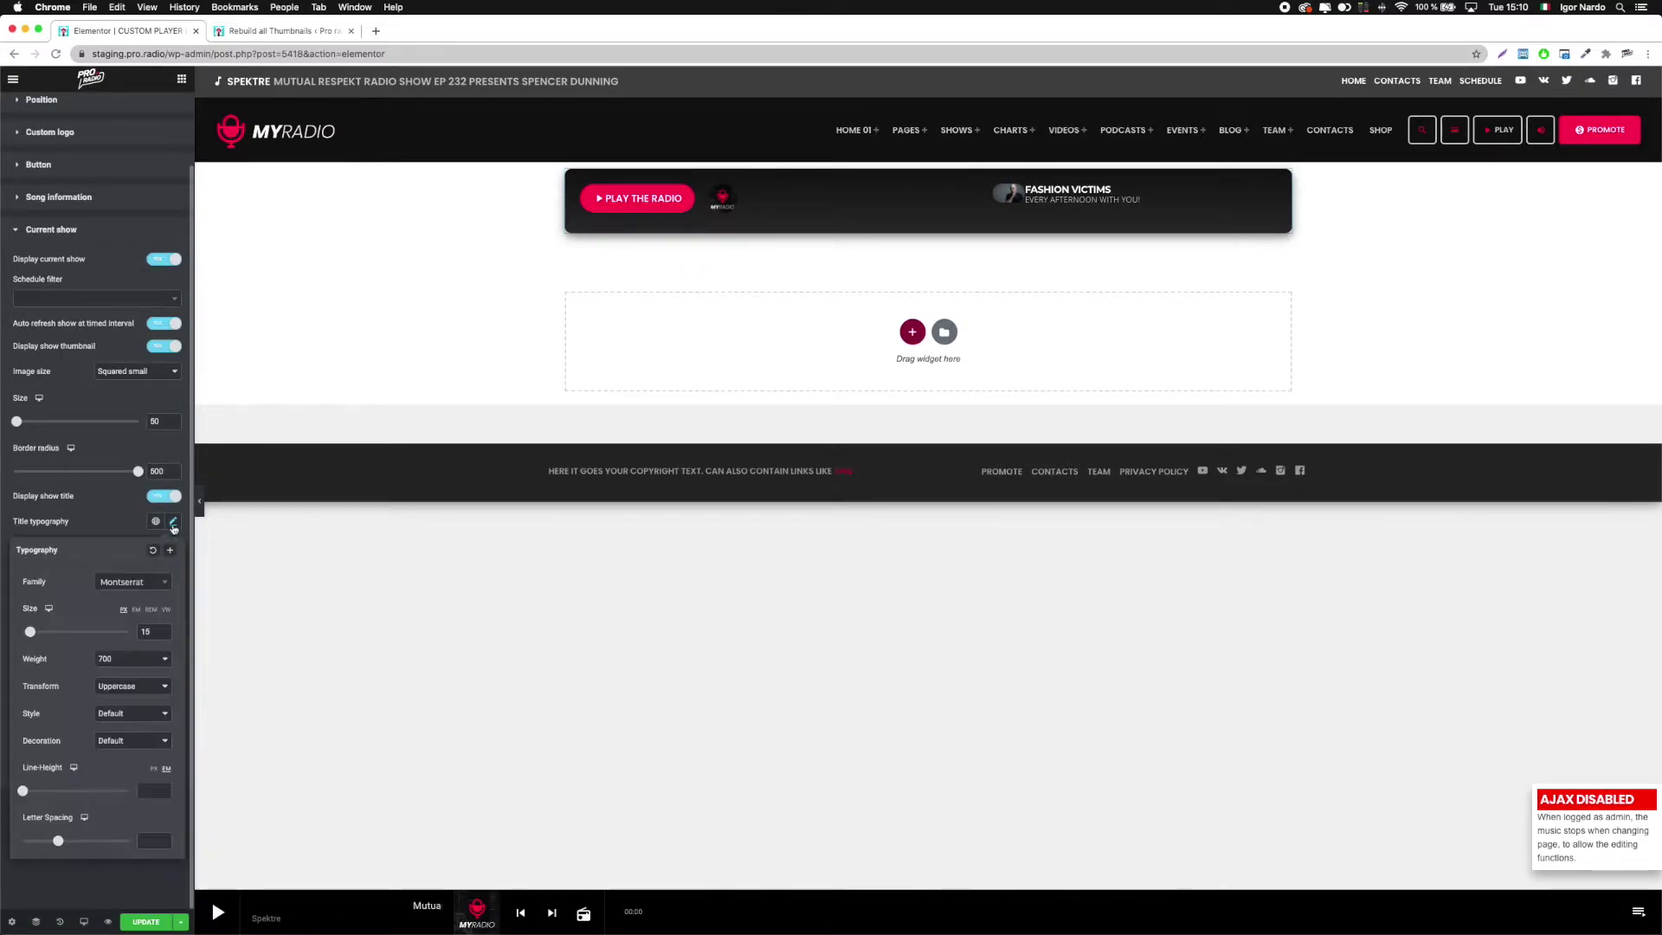
pyautogui.moveTo(48, 837); pyautogui.dragTo(50, 838)
pyautogui.scroll(1, 52, 839)
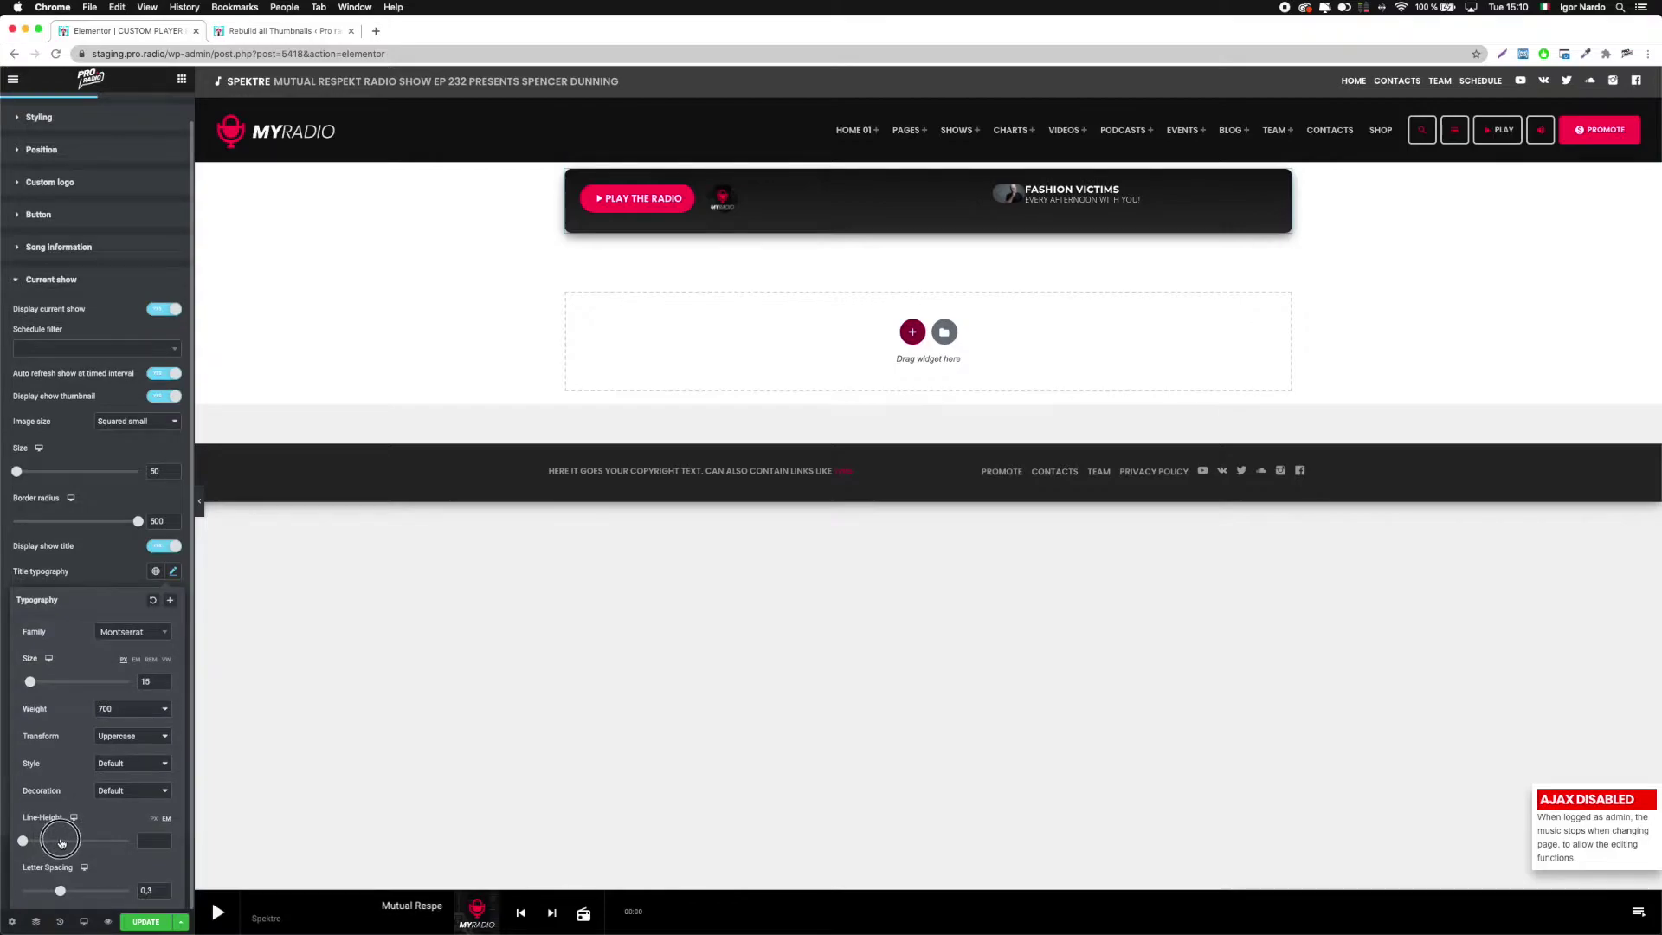
pyautogui.click(94, 548)
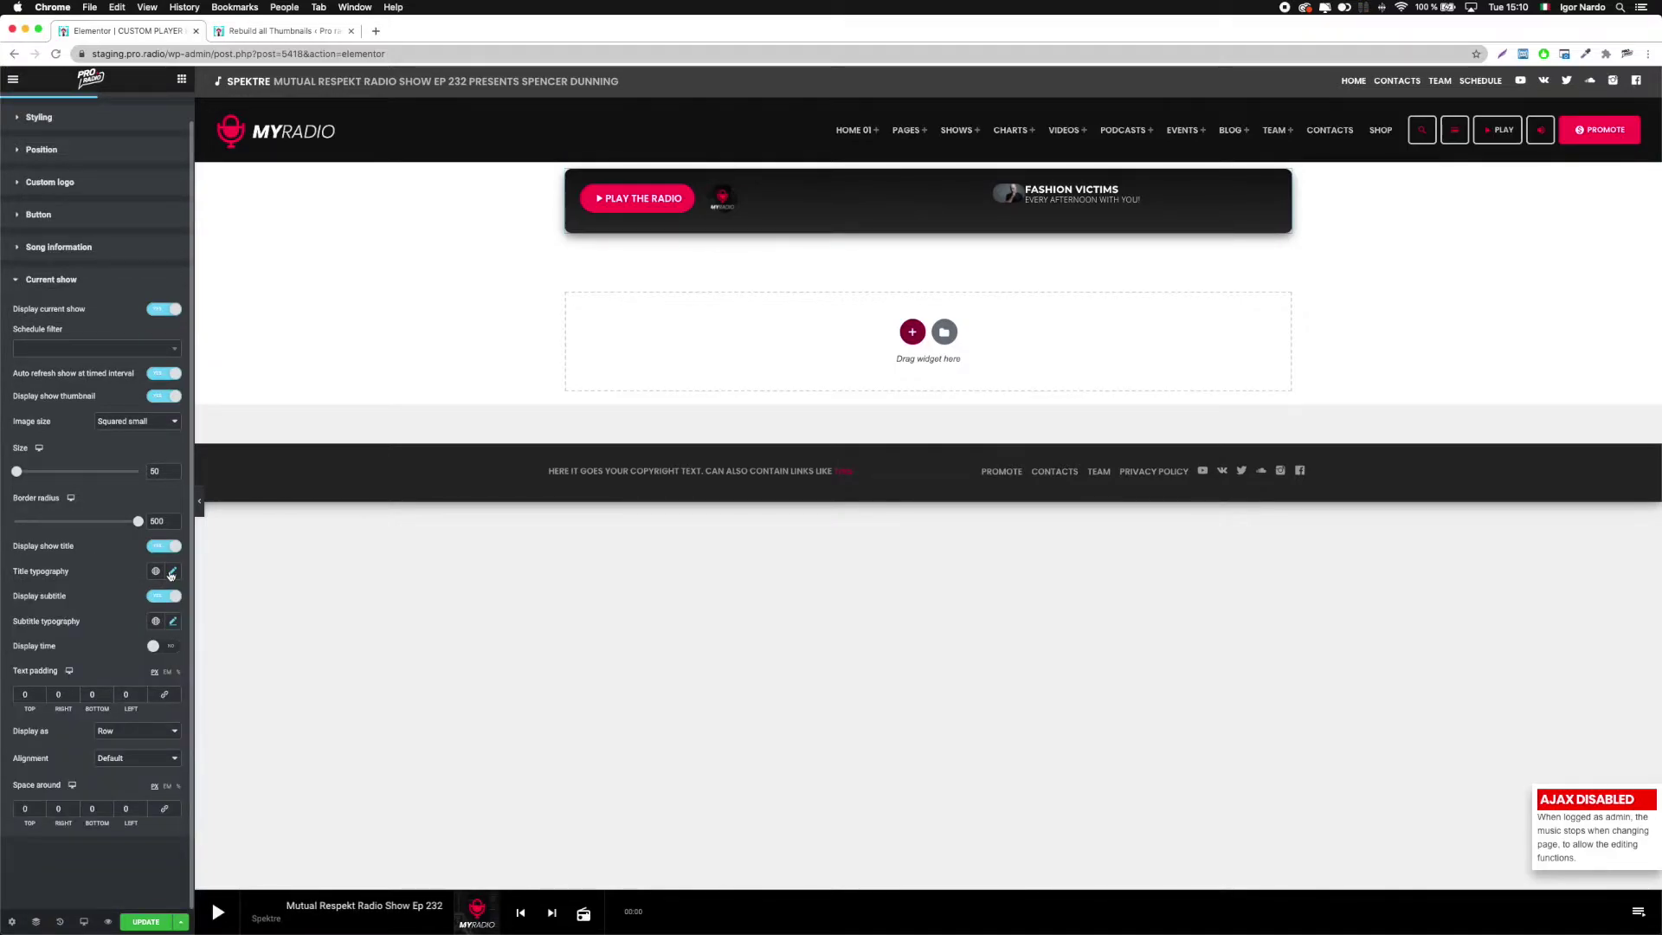
pyautogui.click(172, 572)
pyautogui.moveTo(30, 684); pyautogui.dragTo(35, 684)
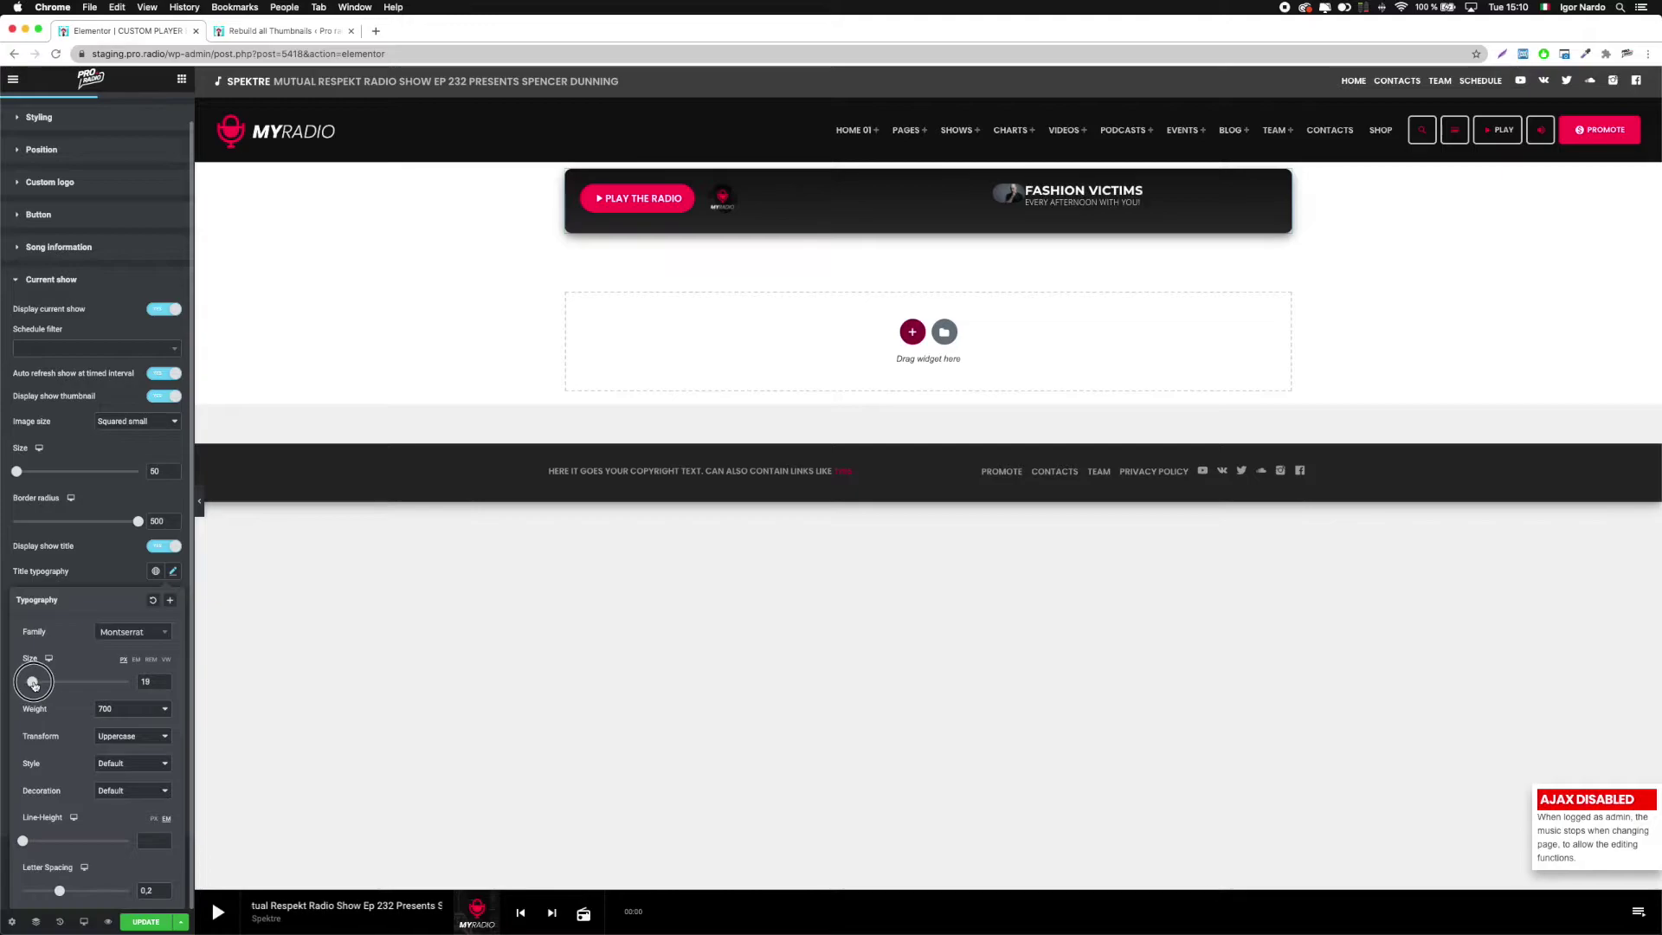
pyautogui.click(100, 554)
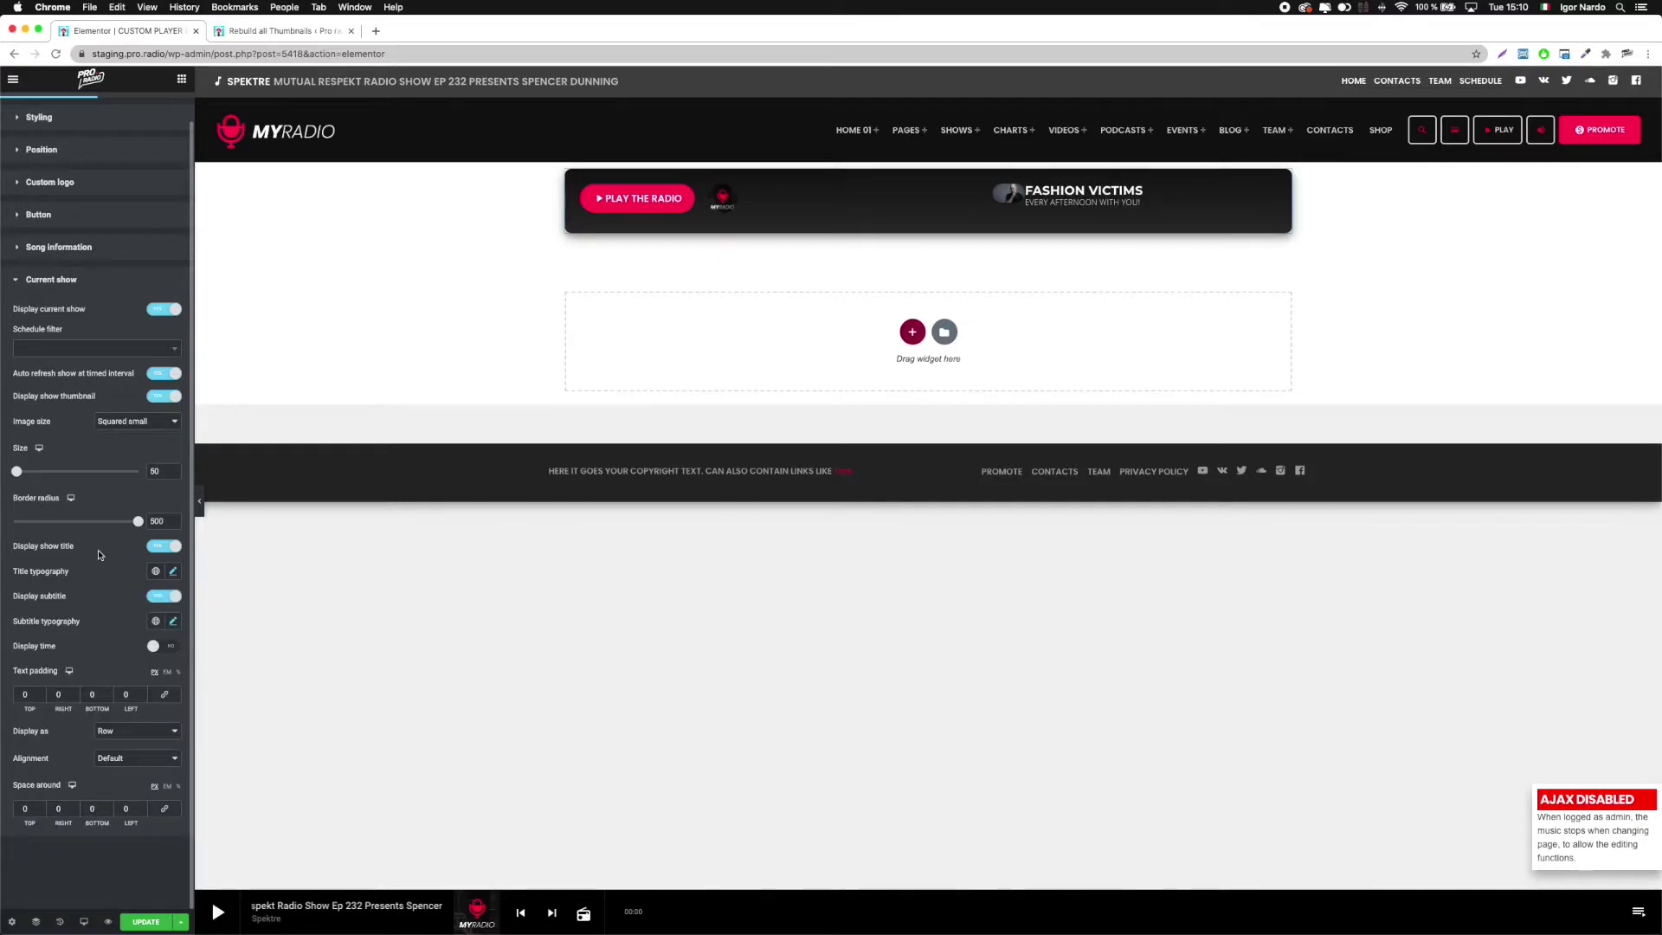
# - Set the current show text's left padding to 20 and turn off the song artwork display
pyautogui.click(123, 695)
pyautogui.write('20')
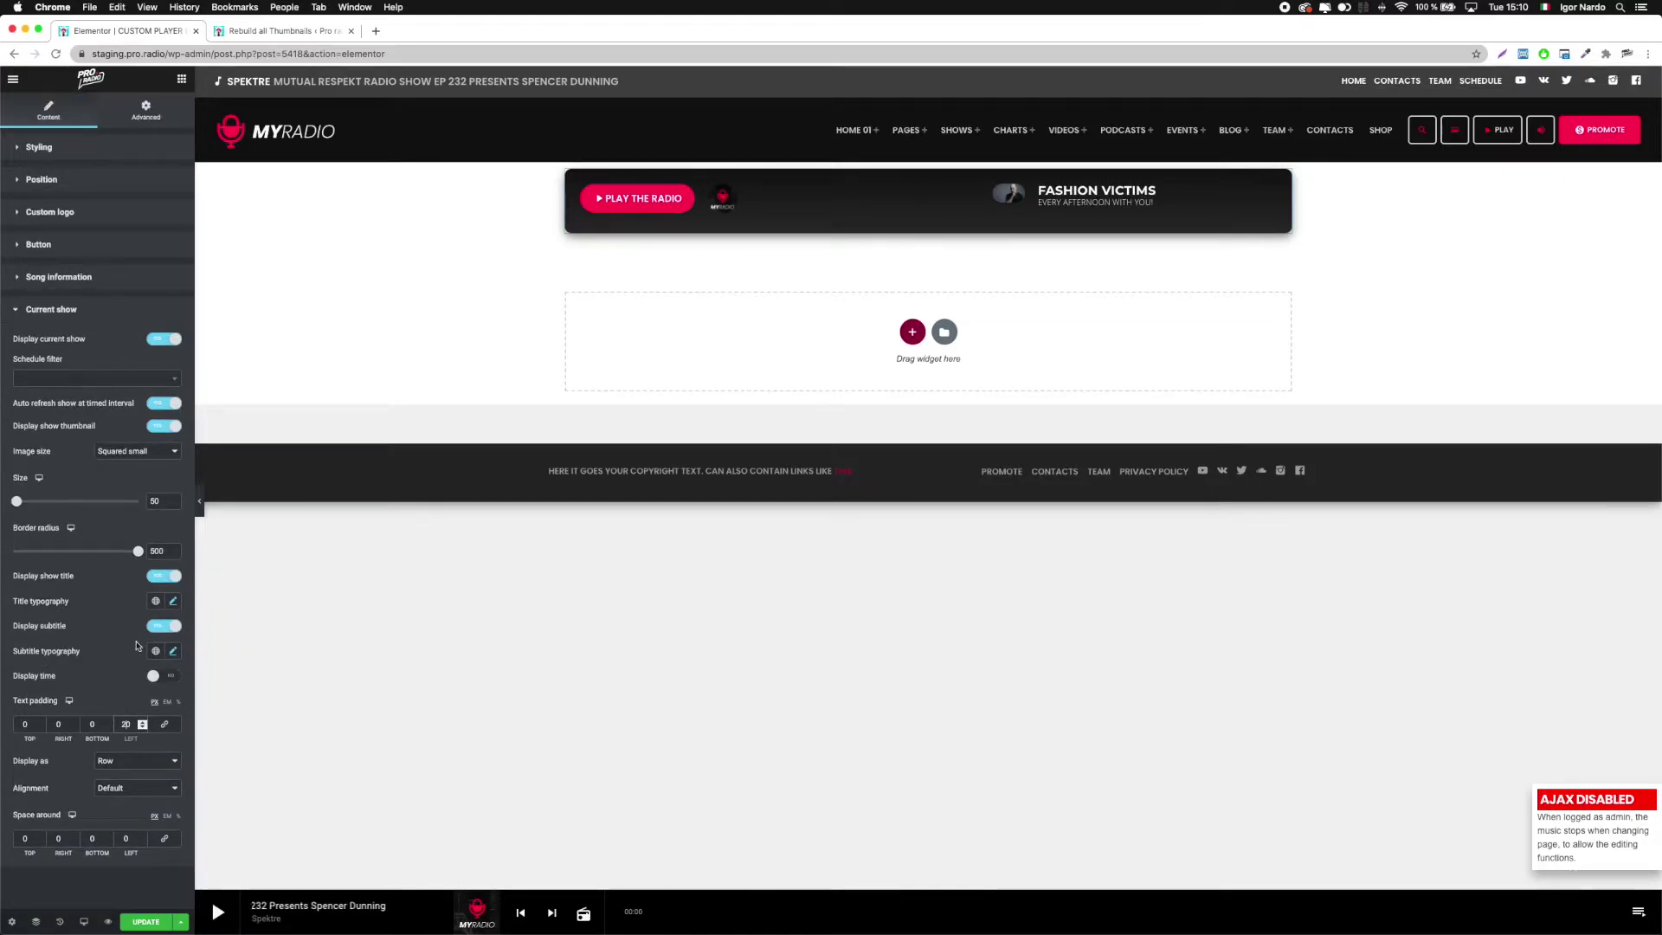
pyautogui.click(45, 277)
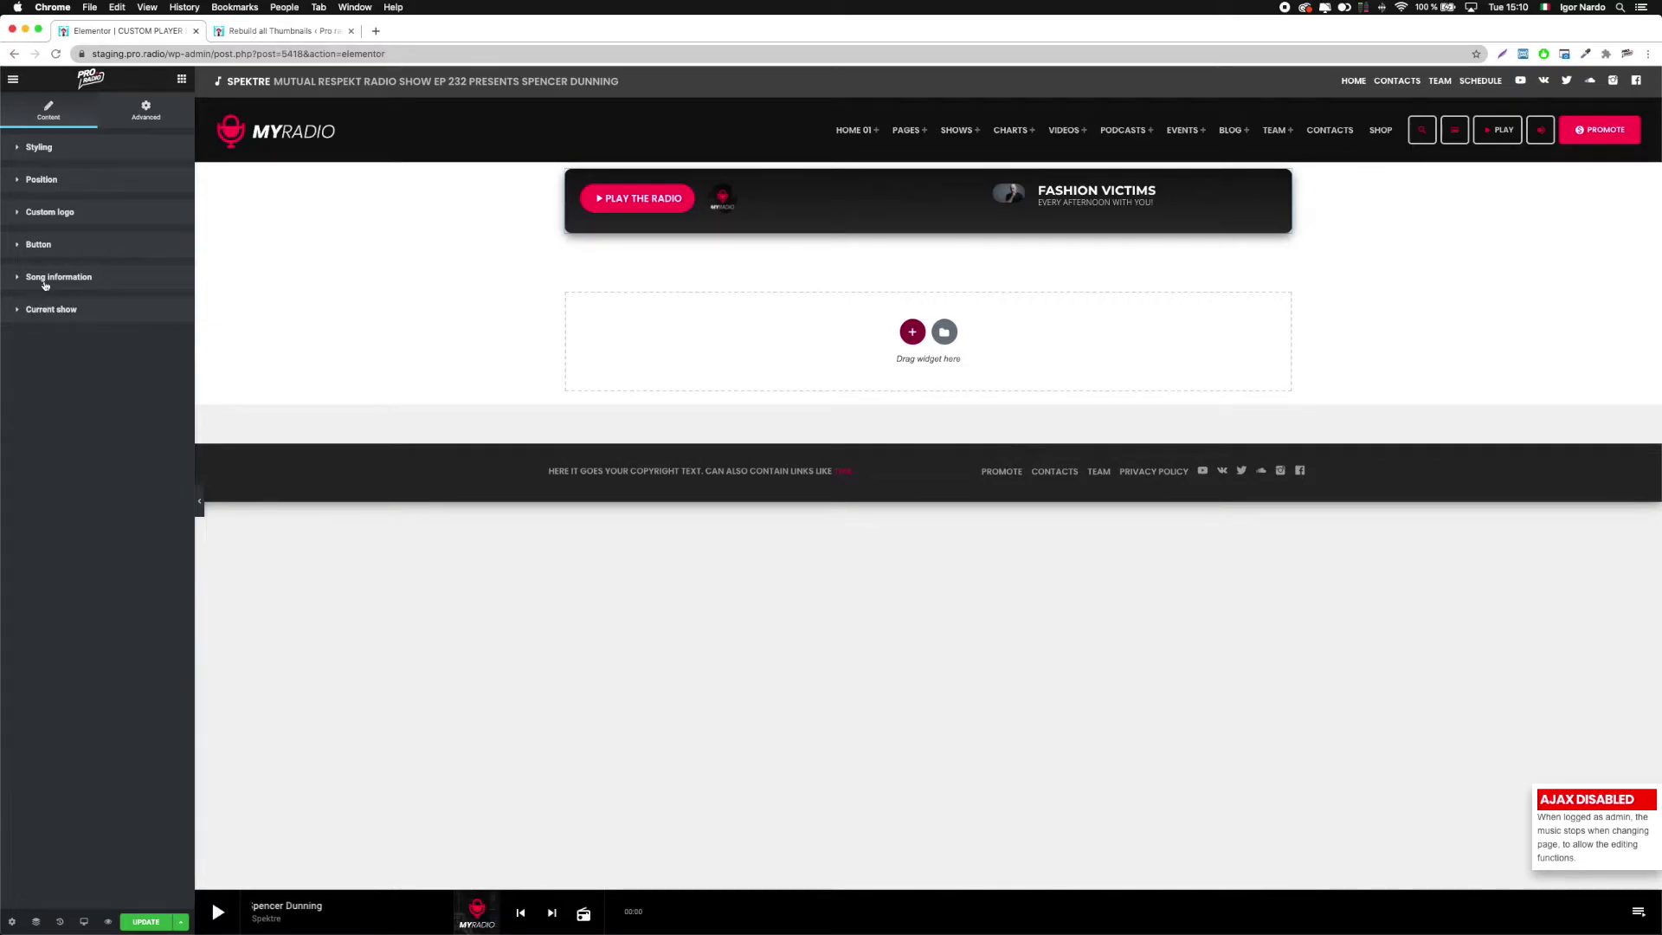
pyautogui.click(161, 416)
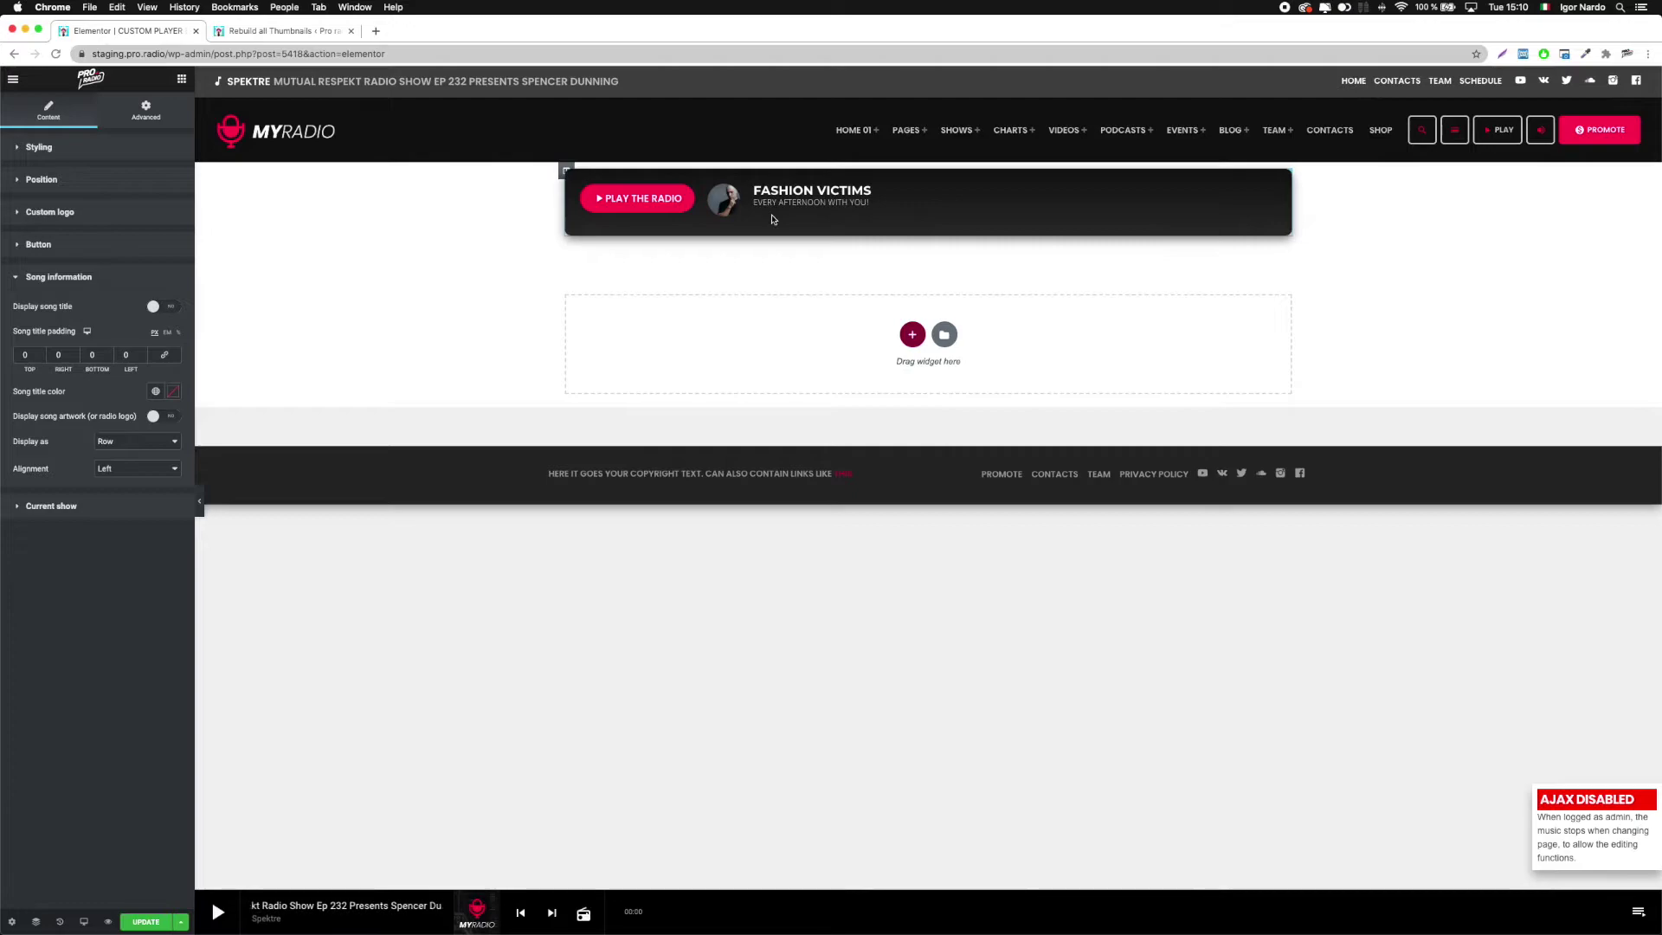
# - Set the player's border radius to 7 and its padding to 43 on all sides except 33 at the bottom
pyautogui.click(39, 147)
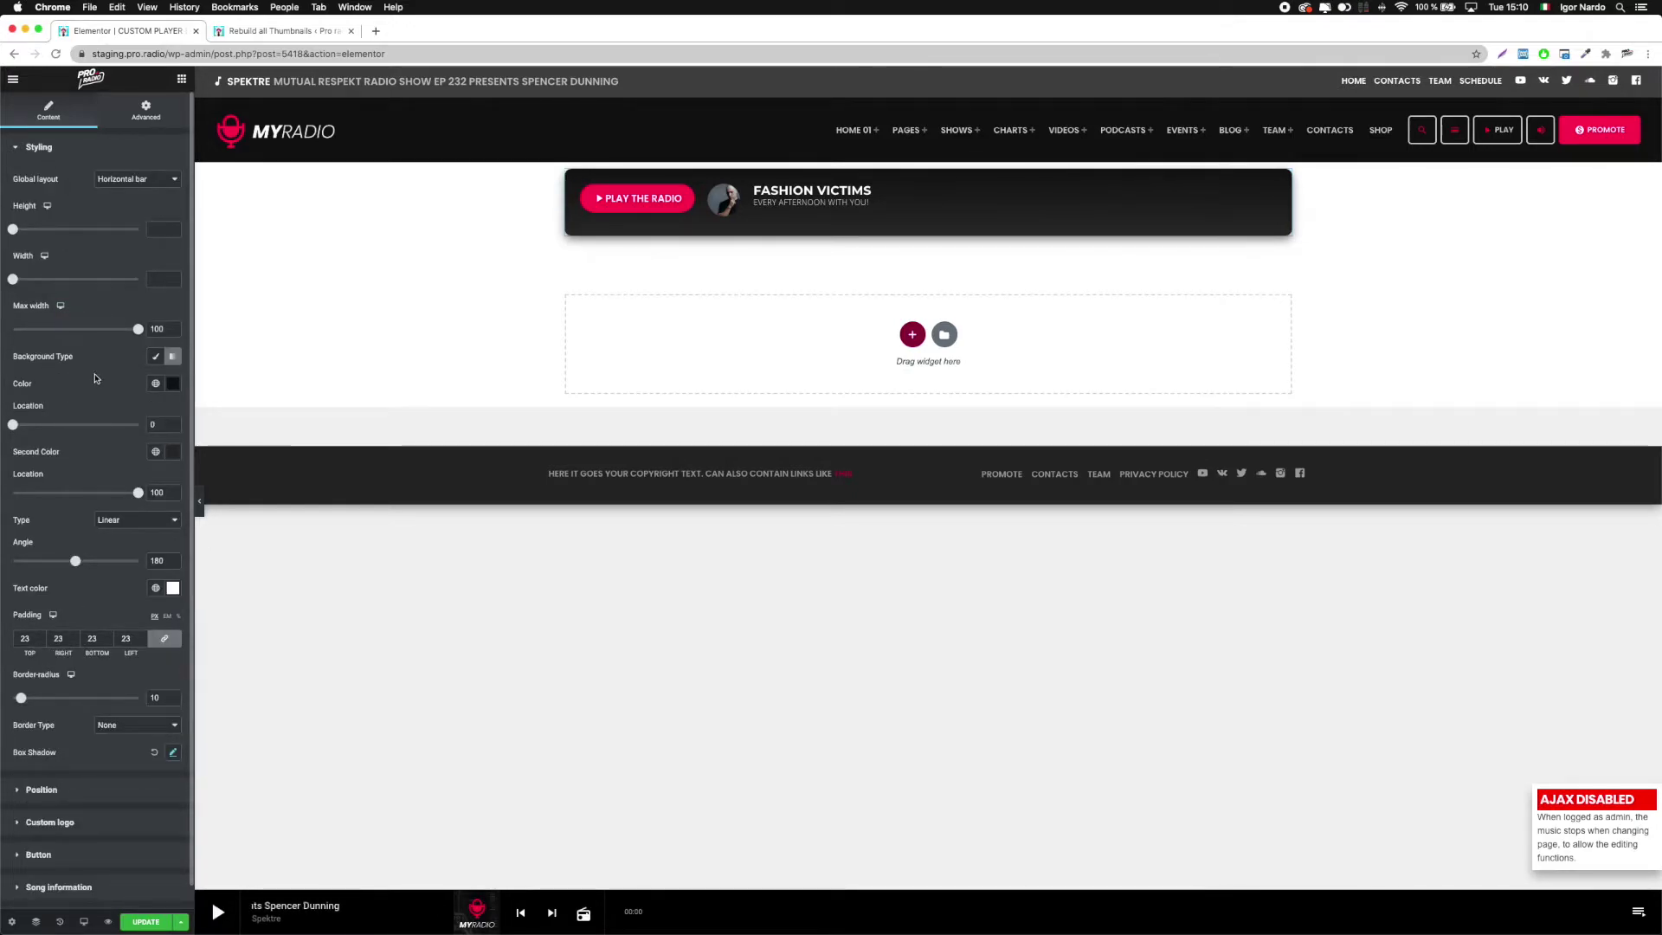
pyautogui.moveTo(20, 697); pyautogui.dragTo(18, 698)
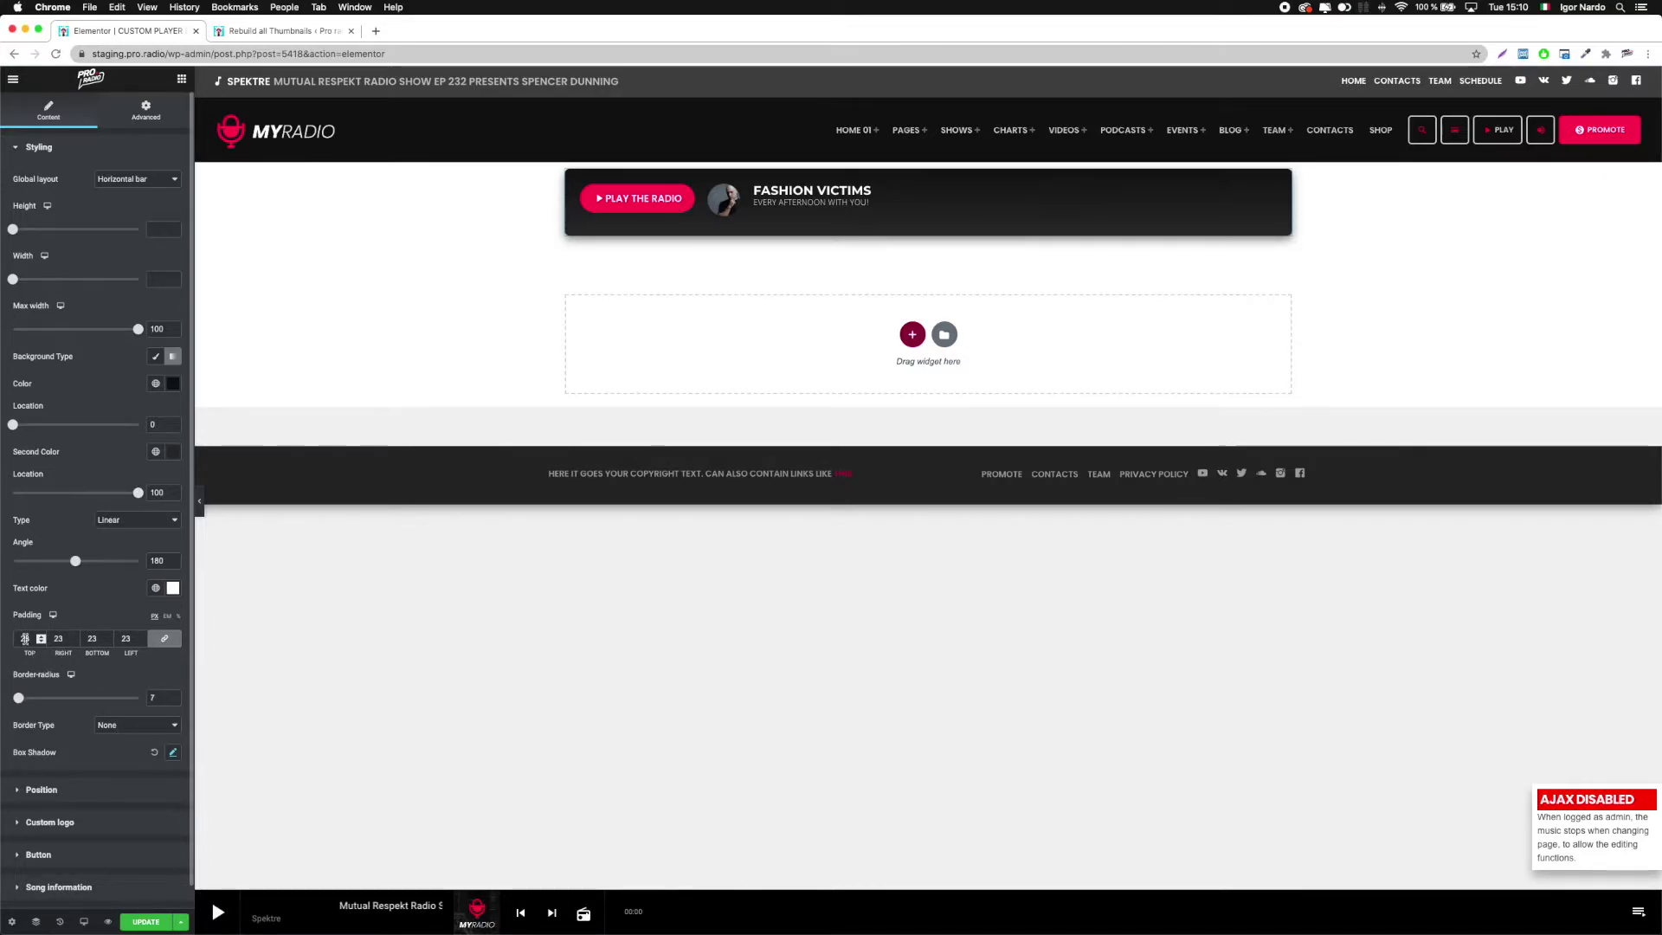
pyautogui.doubleClick(25, 638)
pyautogui.write('43')
pyautogui.click(125, 638)
pyautogui.click(91, 638)
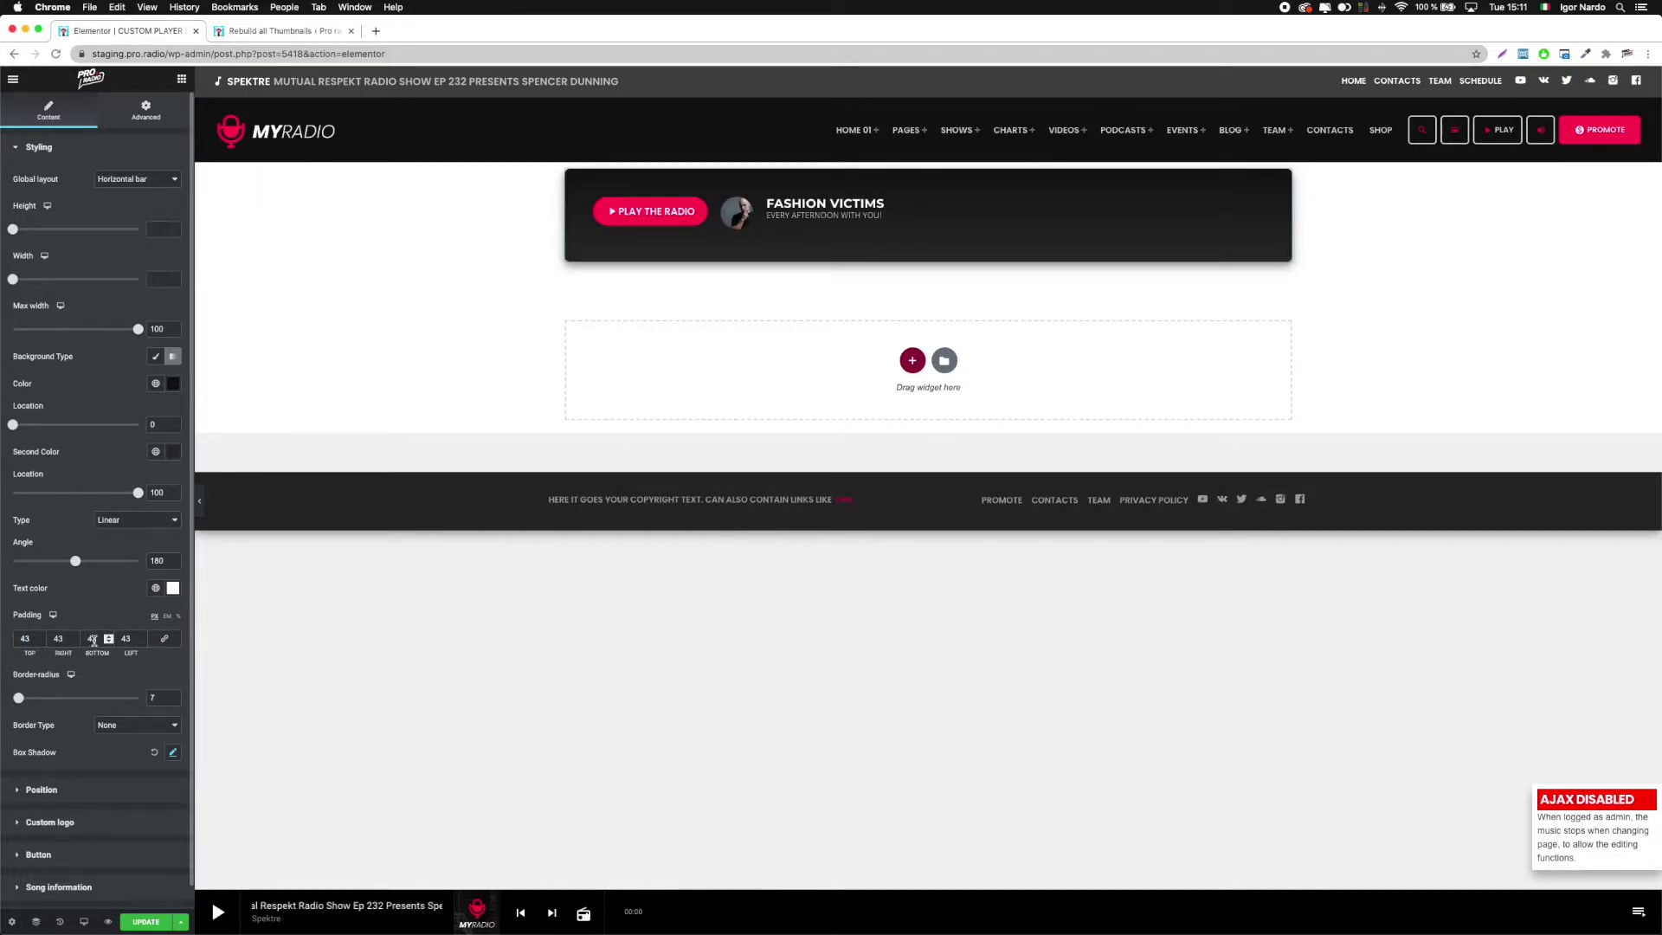
pyautogui.write('33')
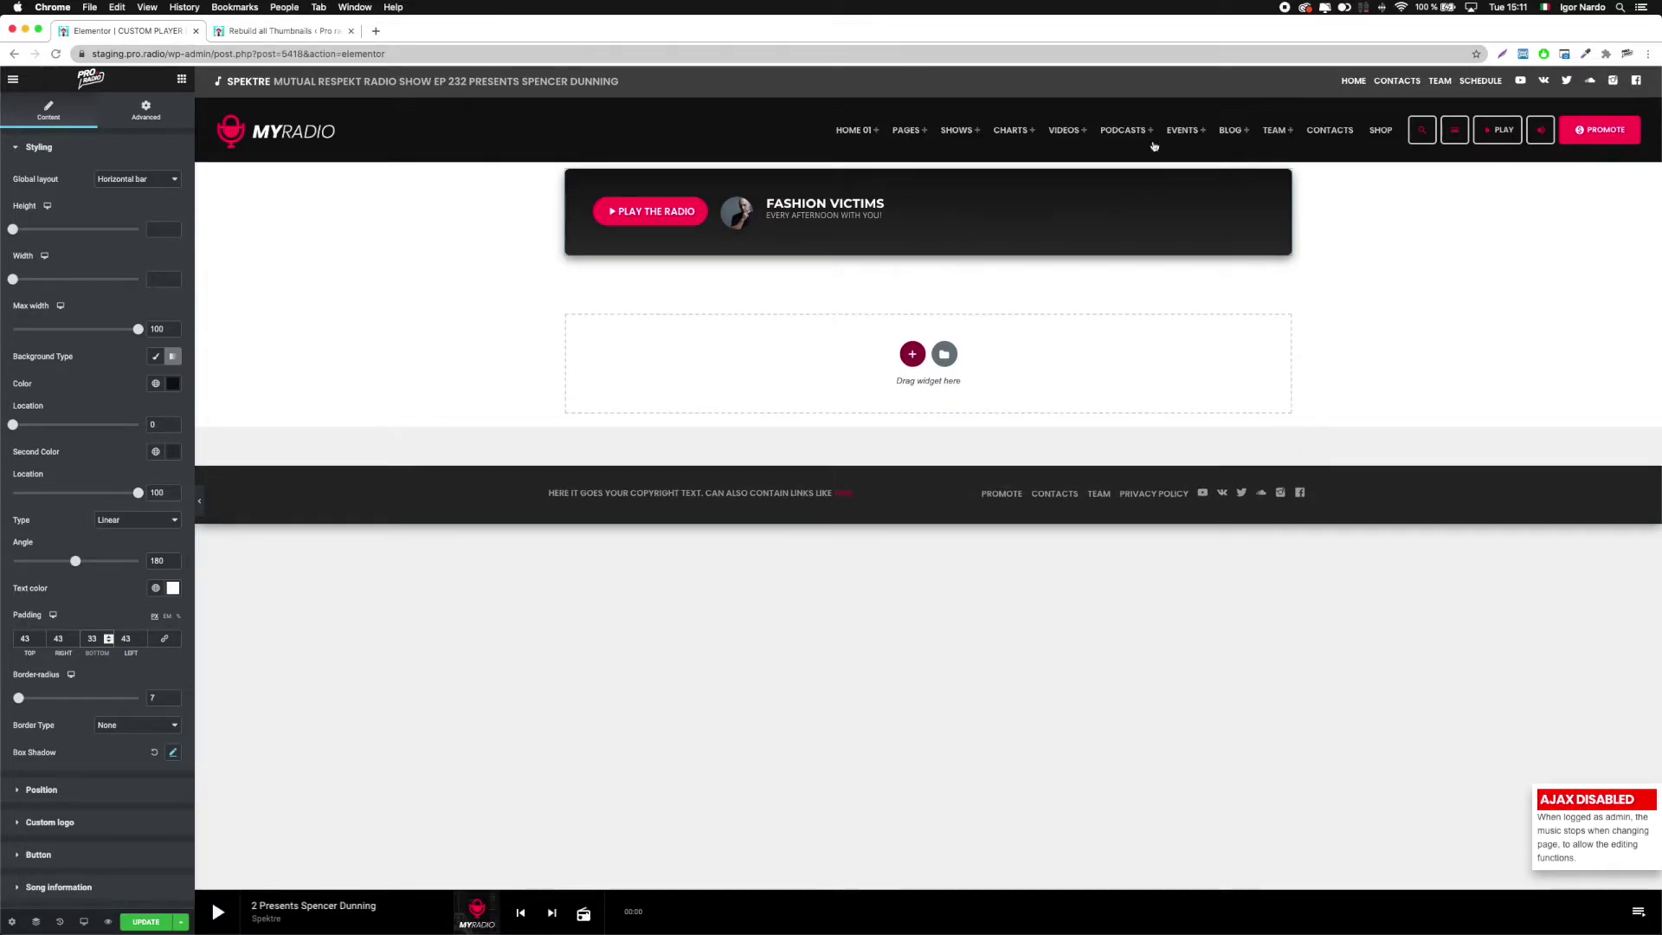
# - Reduce the current show thumbnail's size to 46 and set the show title's line height to 1.9
pyautogui.scroll(-1, 86, 859)
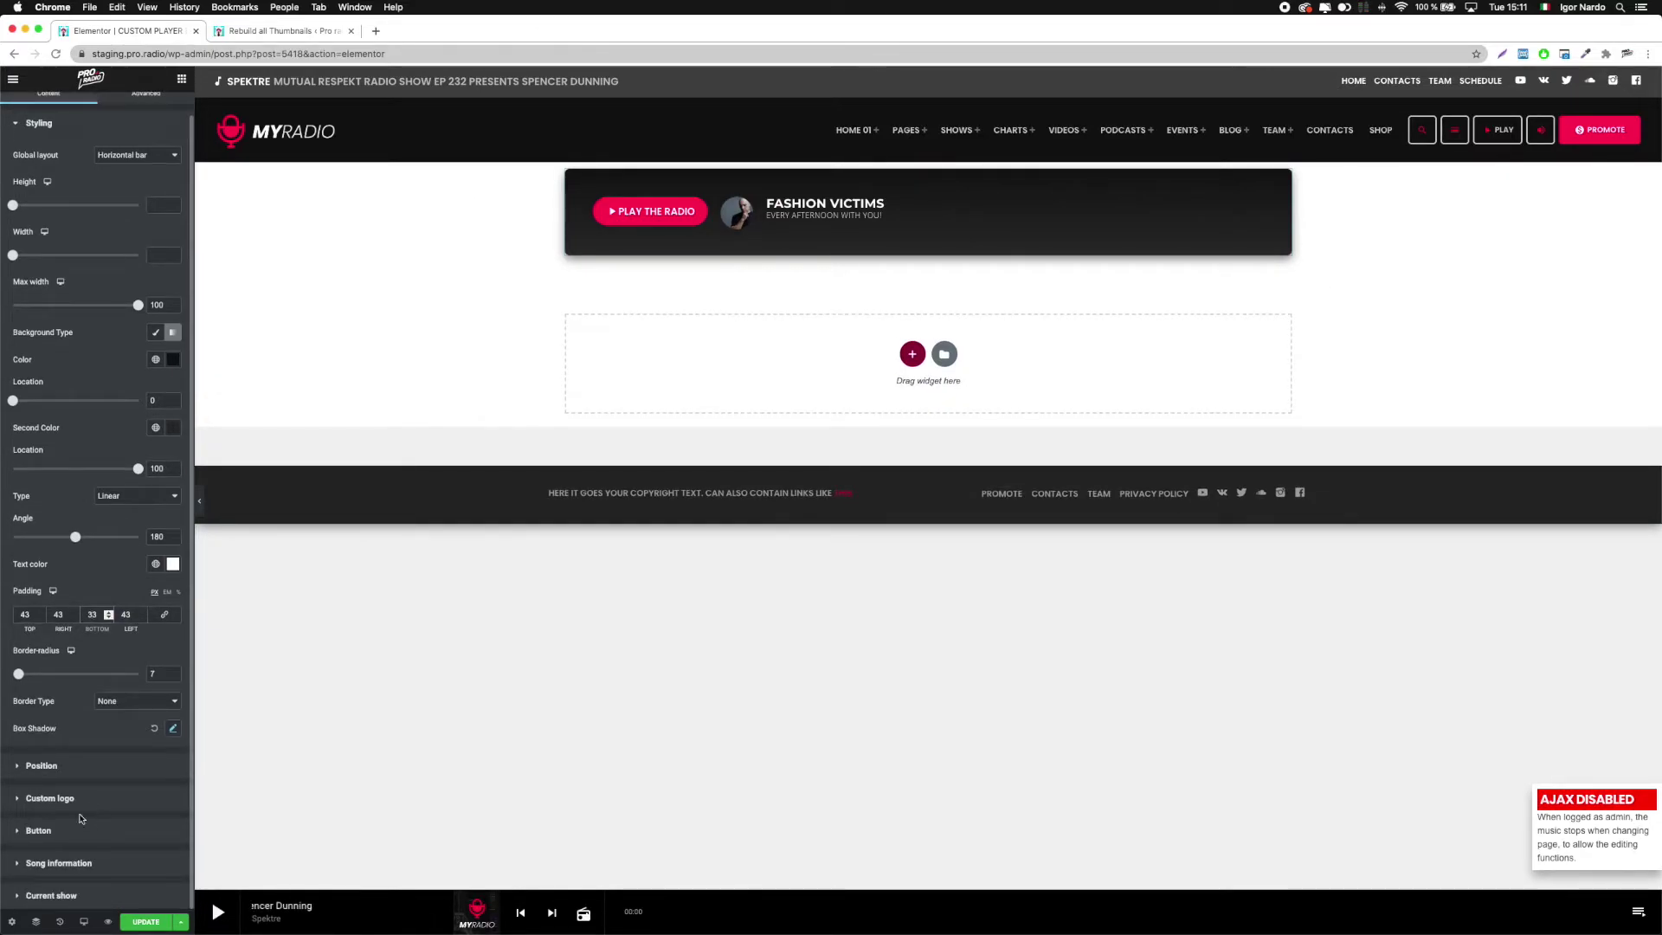
pyautogui.click(52, 896)
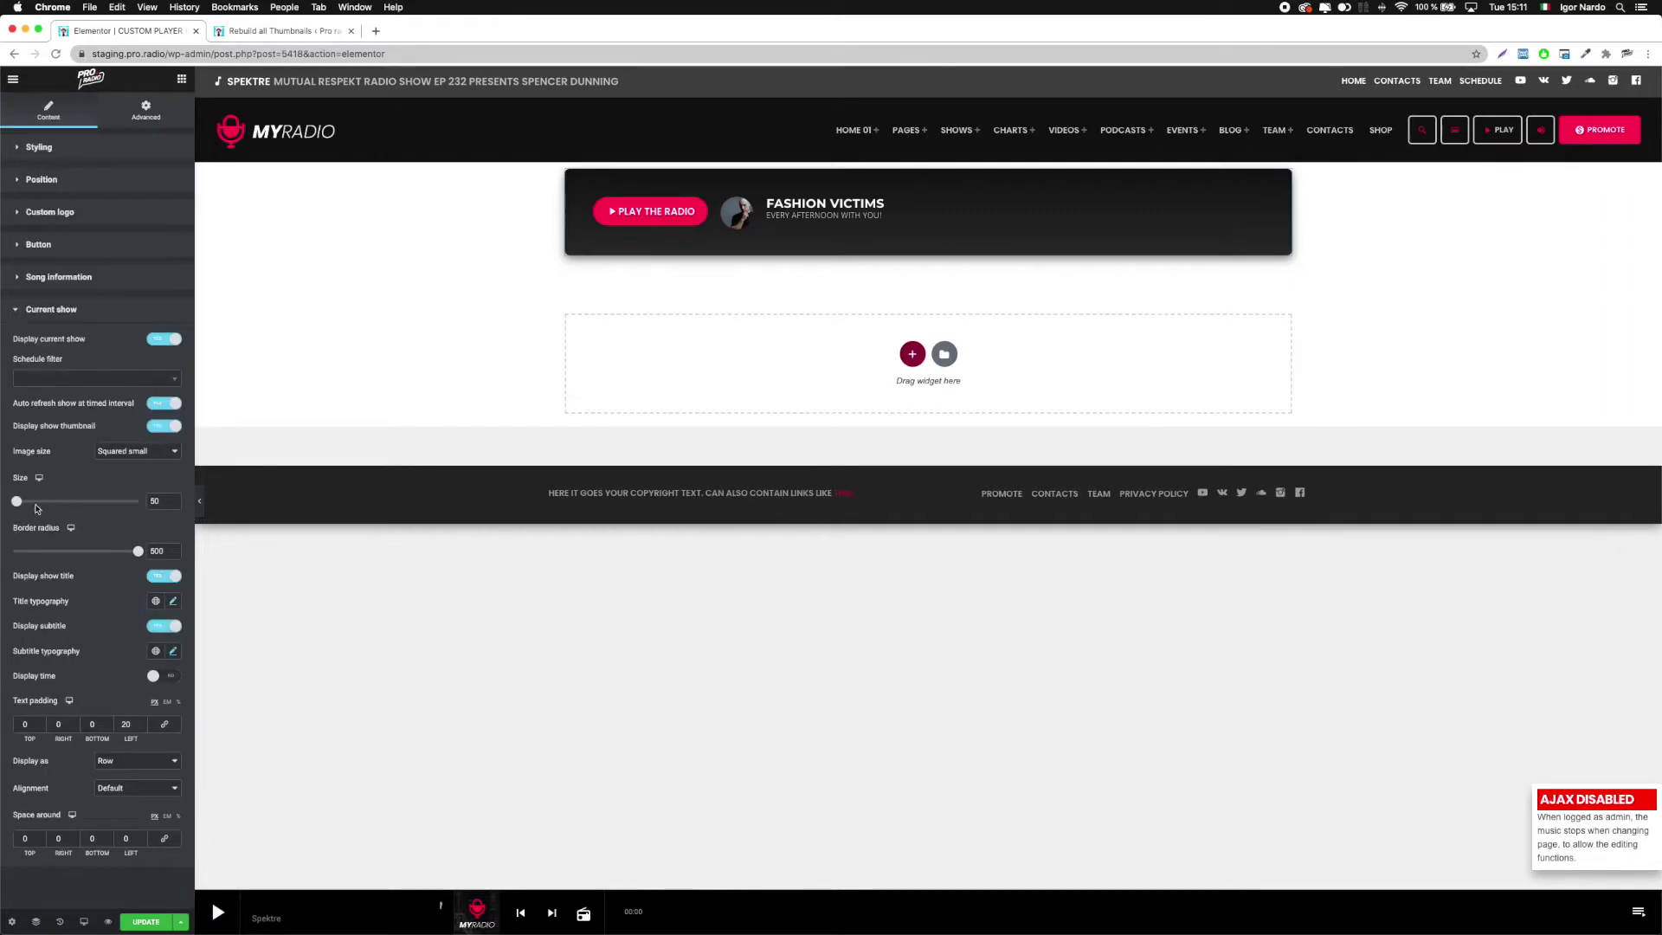
pyautogui.moveTo(16, 505); pyautogui.dragTo(17, 504)
pyautogui.press('Down')
pyautogui.press('Down')
pyautogui.press('Down')
pyautogui.press('Down')
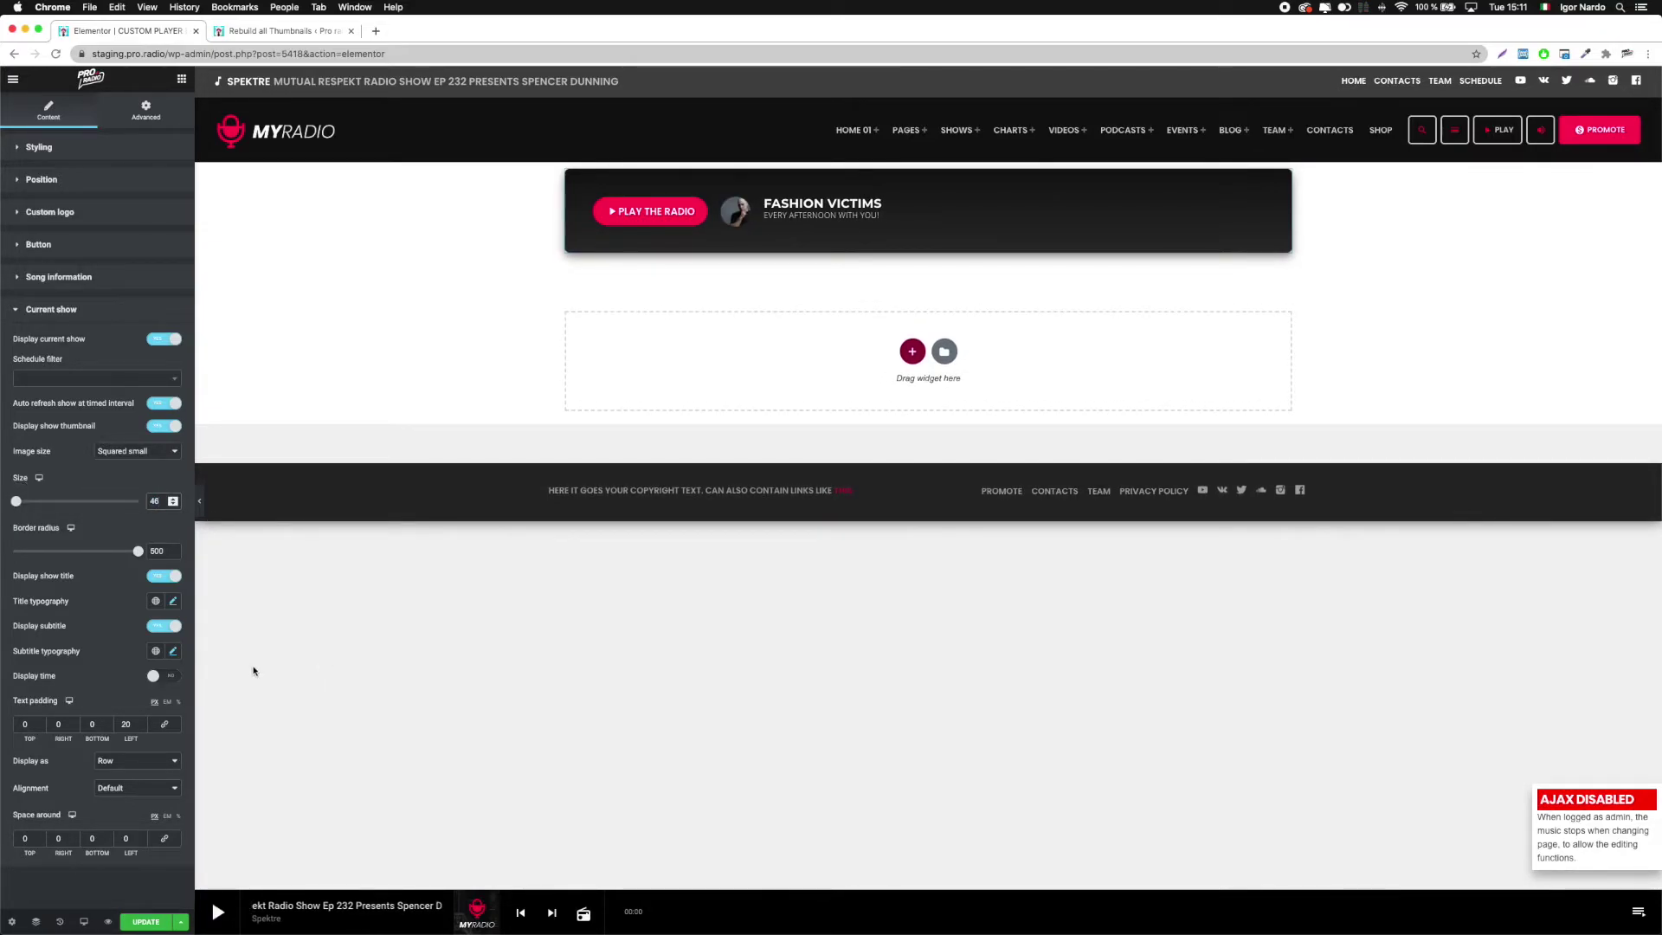
pyautogui.click(175, 601)
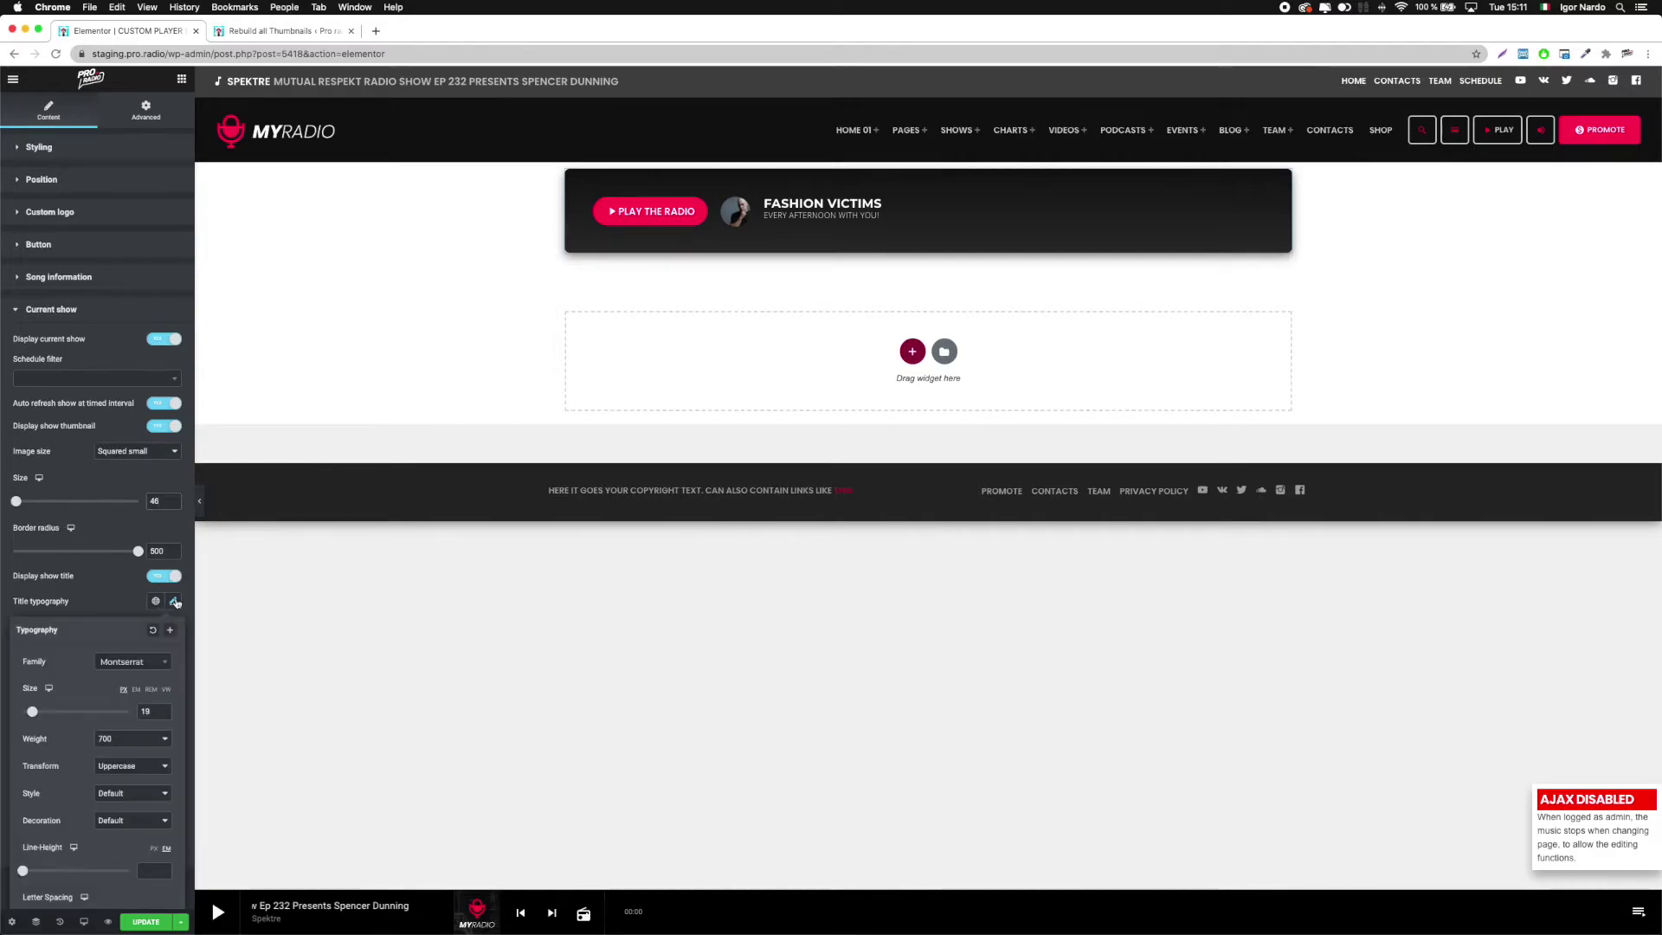
pyautogui.moveTo(24, 874); pyautogui.dragTo(42, 872)
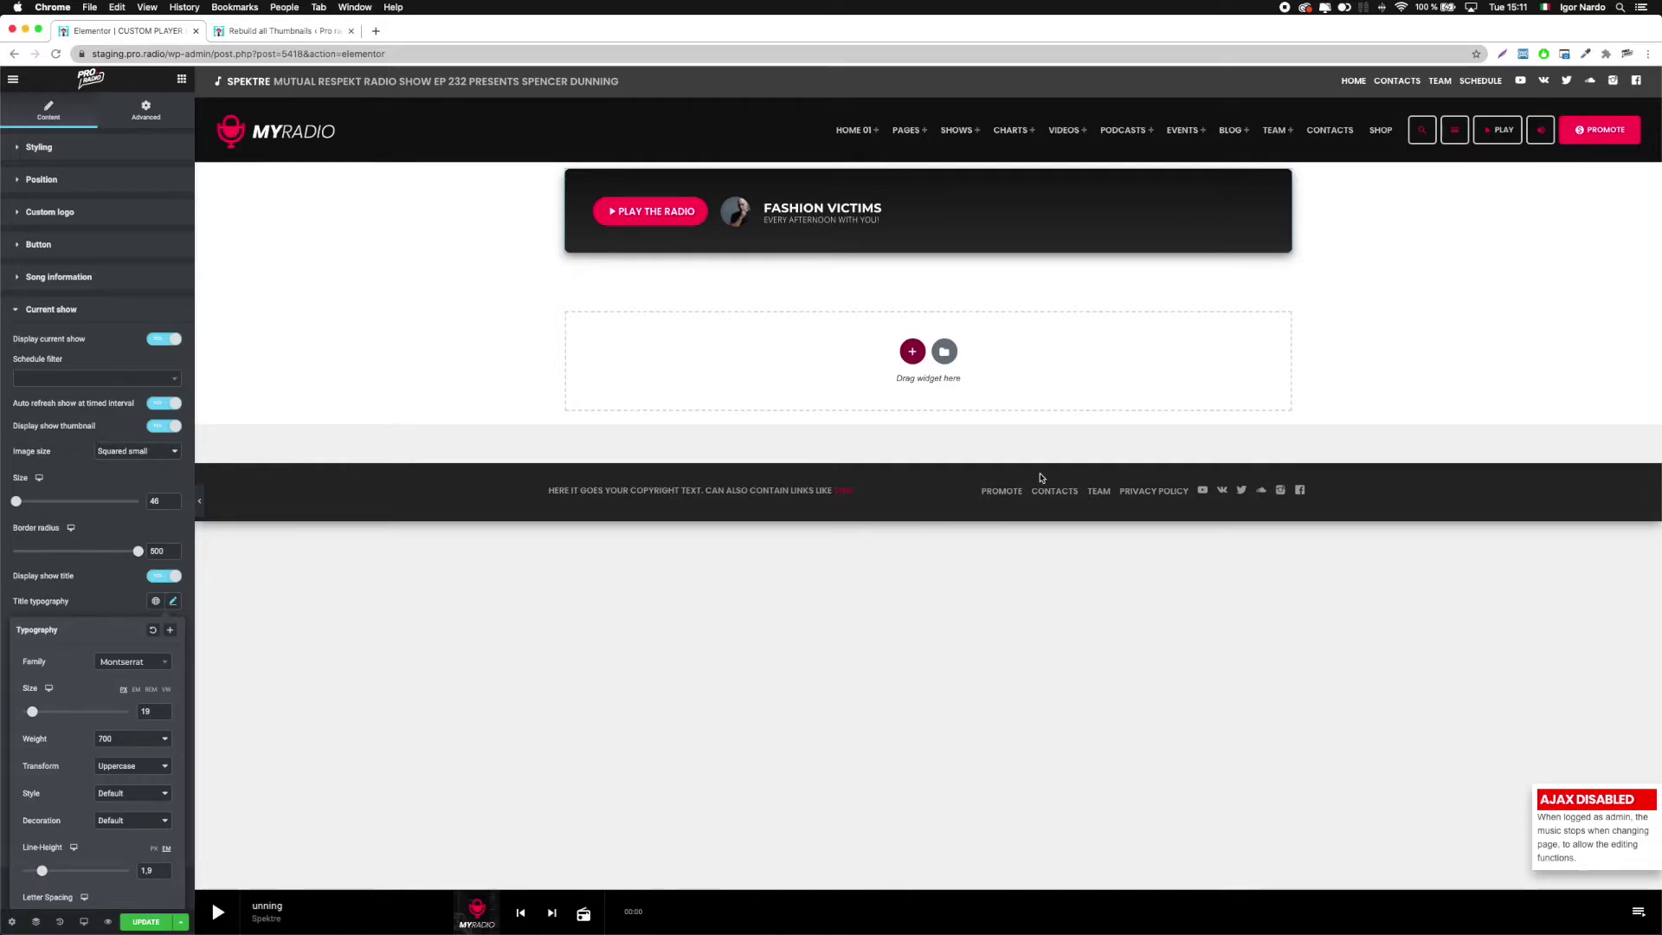
# - Switch the player's background to the classic type and insert the dark planet image from the media library
pyautogui.click(39, 147)
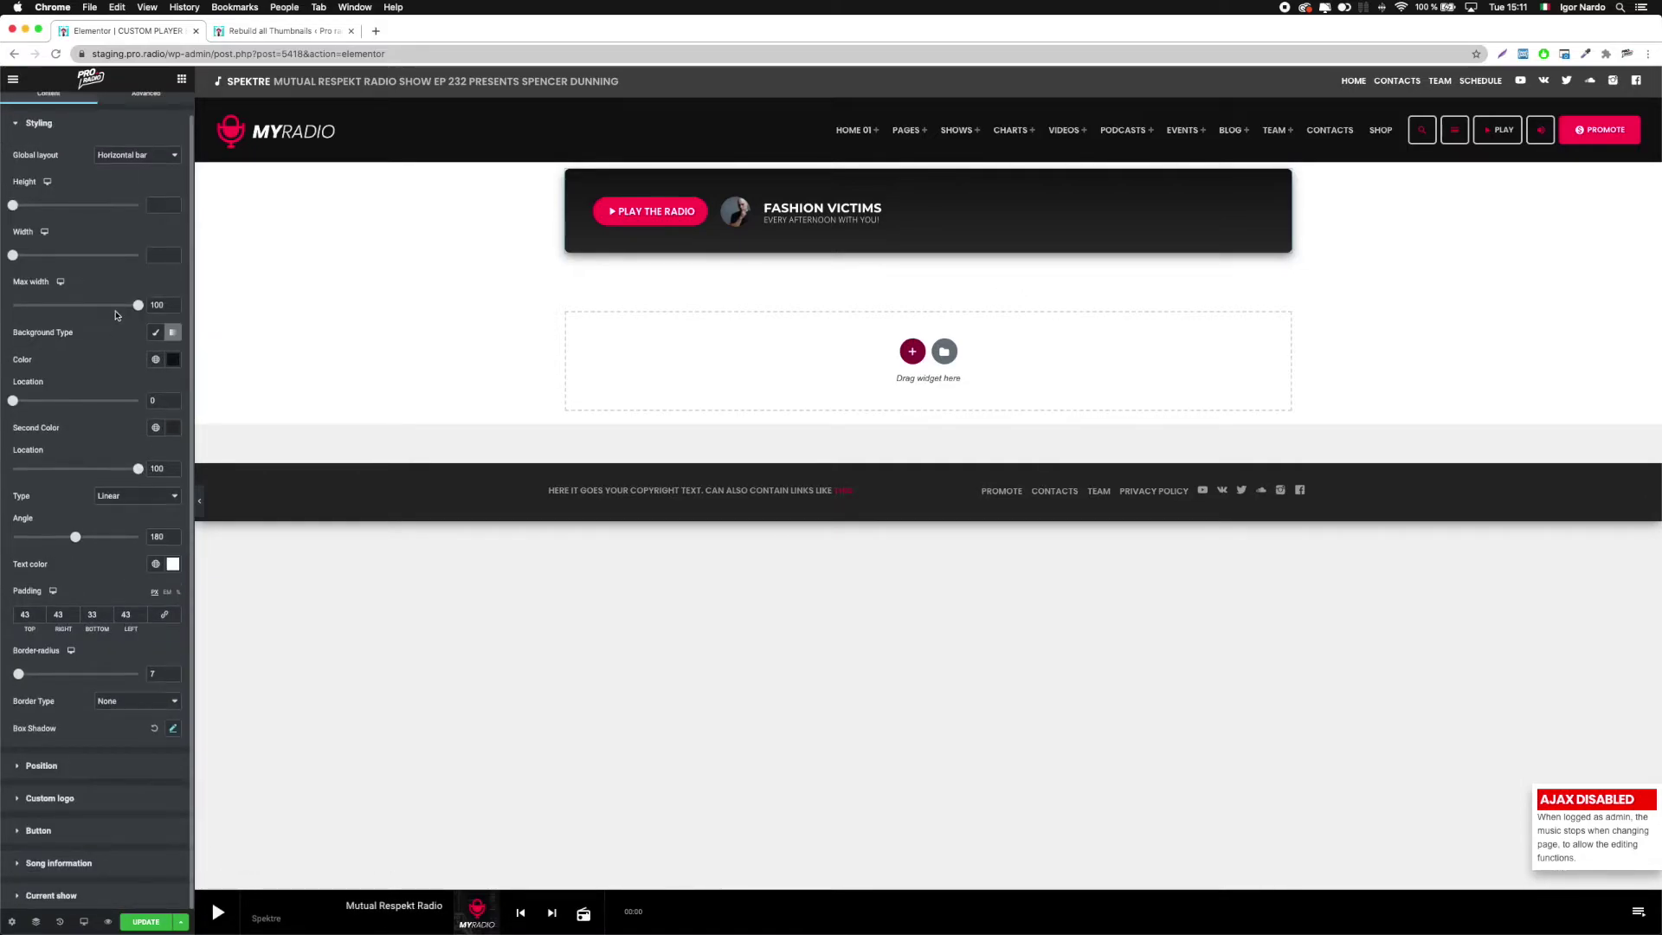
pyautogui.click(156, 357)
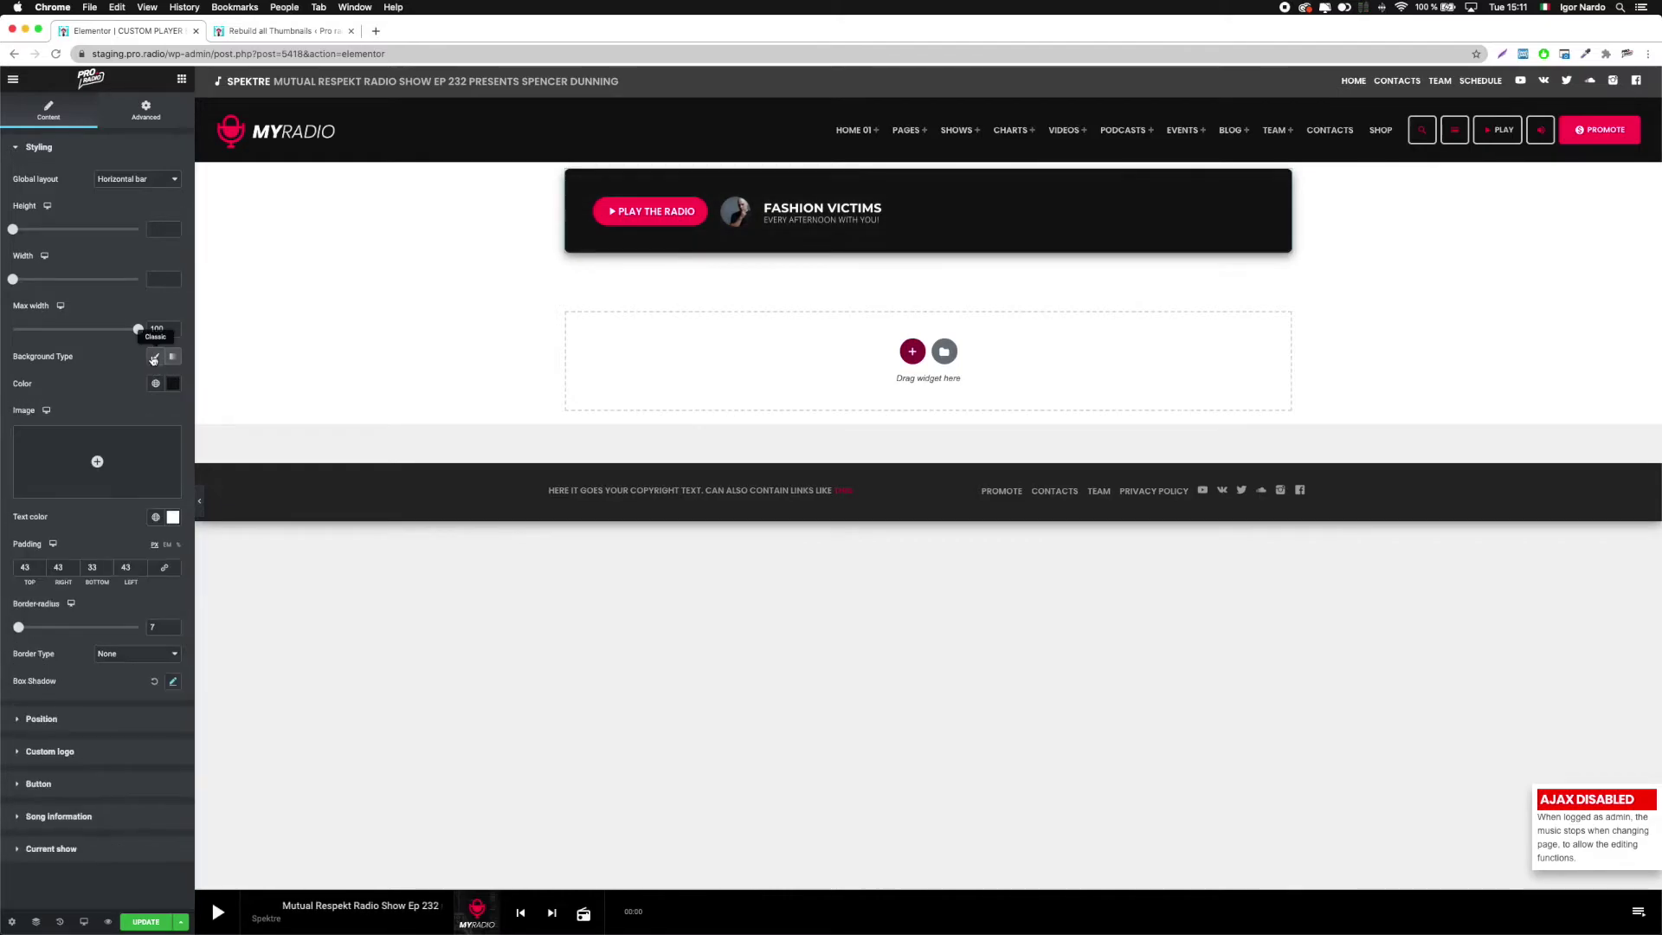
pyautogui.click(113, 467)
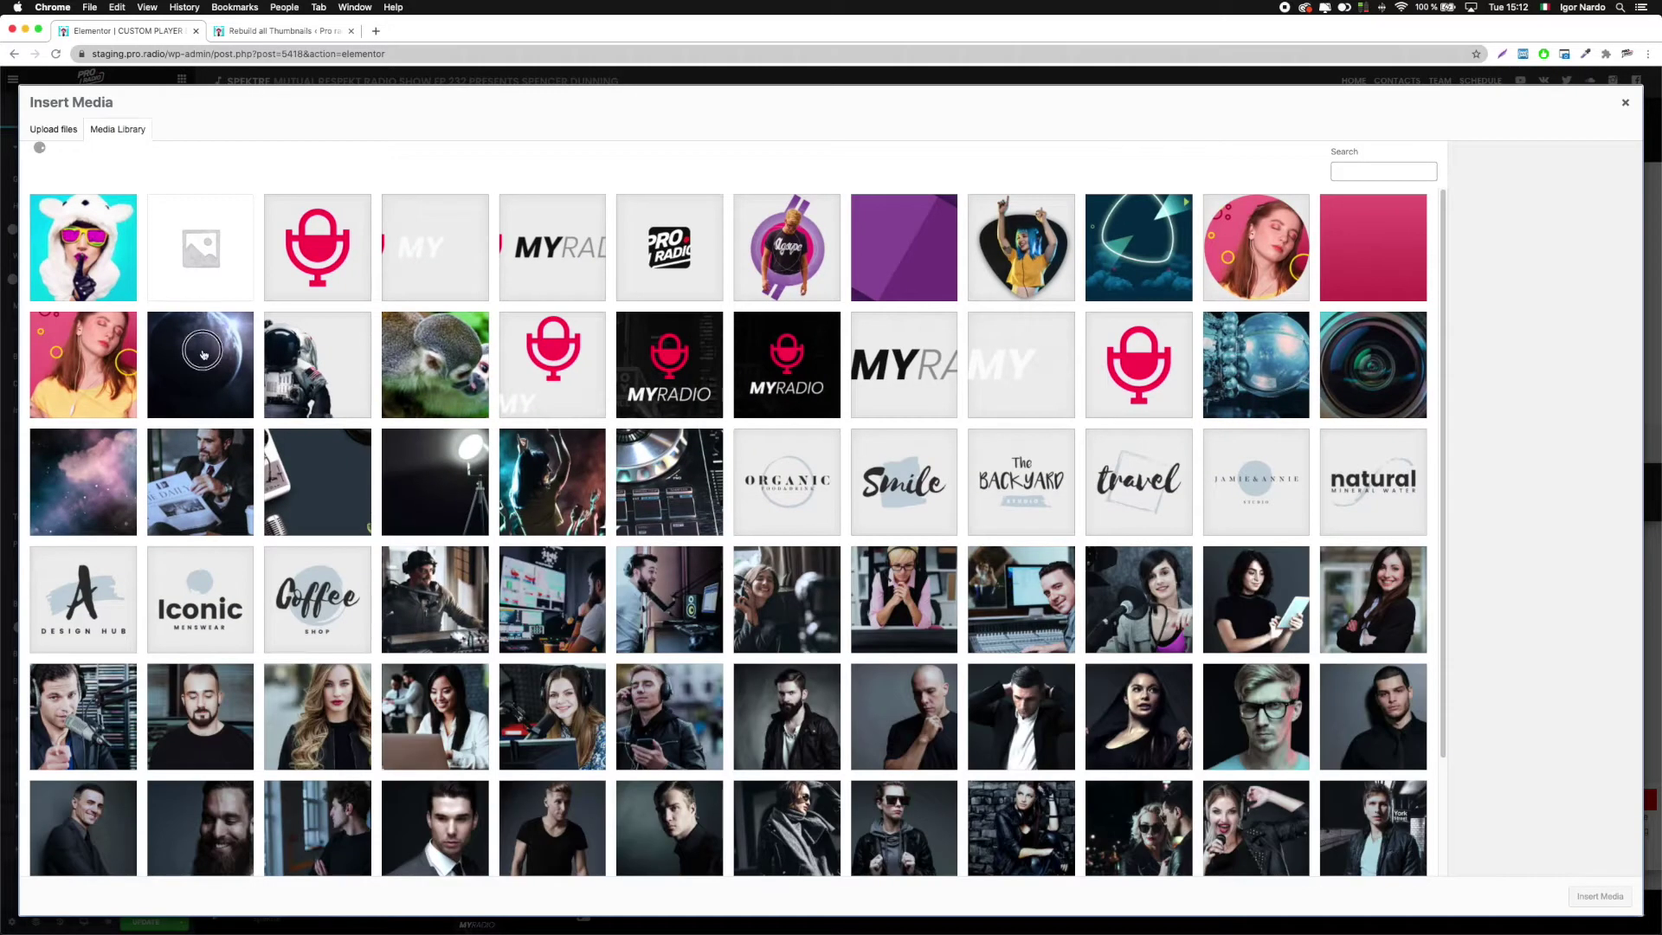
pyautogui.click(210, 353)
pyautogui.click(1599, 896)
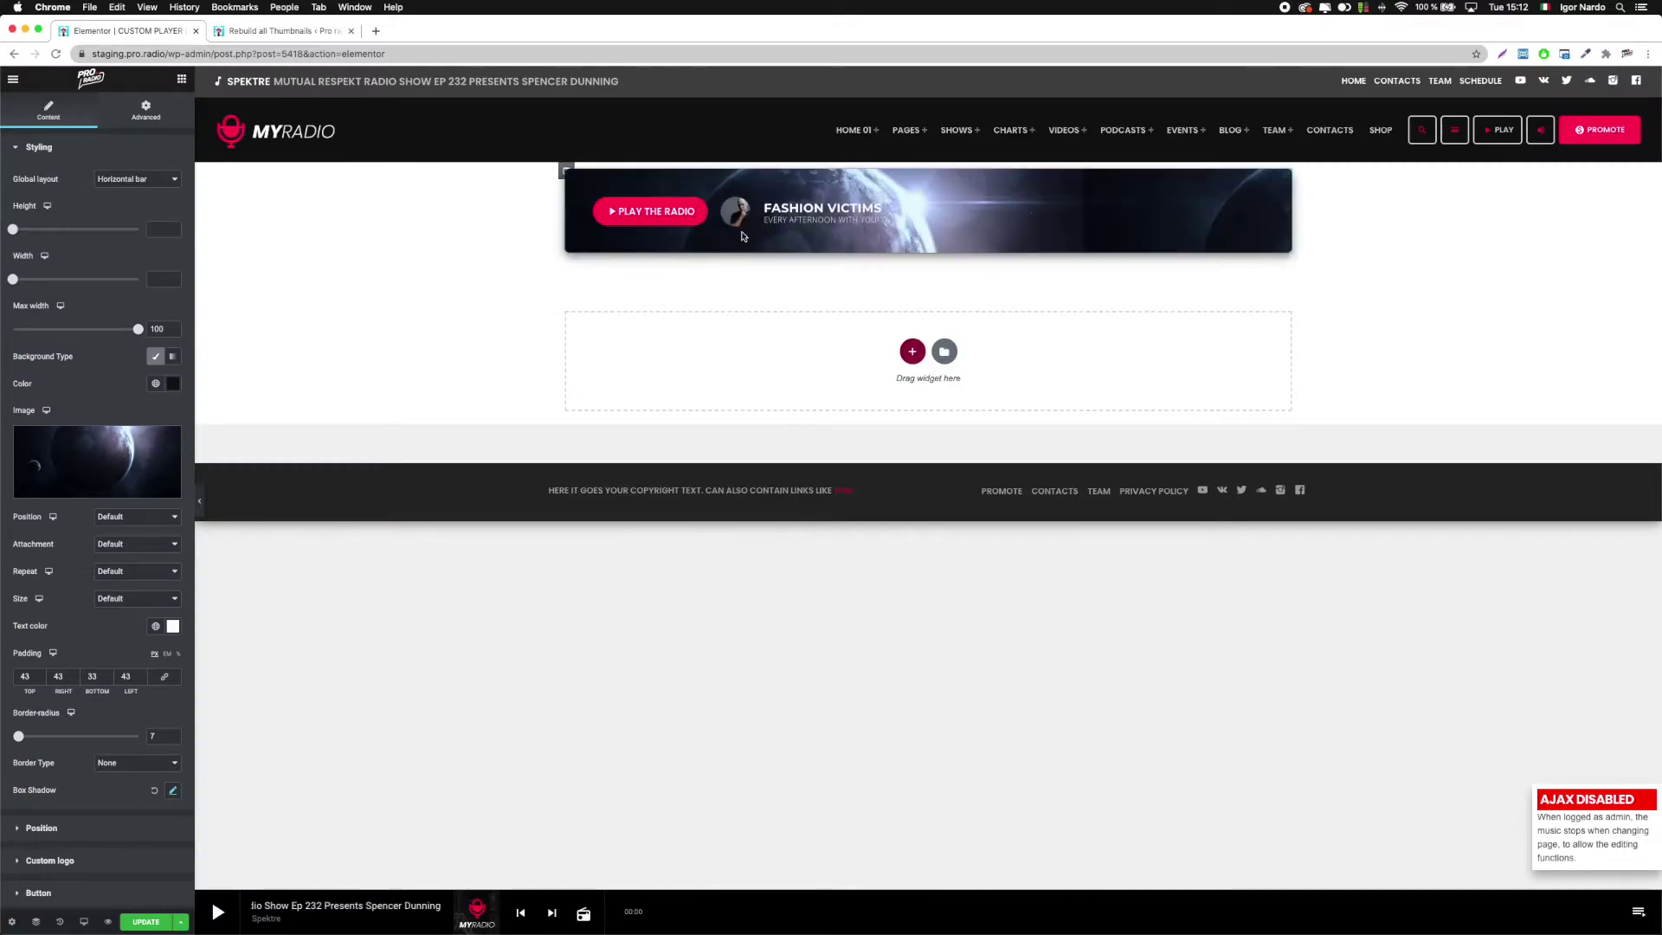
# - Set the background image to Scroll attachment, No-repeat, Cover size and Center Center position
pyautogui.click(123, 543)
pyautogui.click(110, 555)
pyautogui.click(130, 571)
pyautogui.click(115, 582)
pyautogui.click(139, 598)
pyautogui.click(130, 621)
pyautogui.click(132, 518)
pyautogui.click(132, 528)
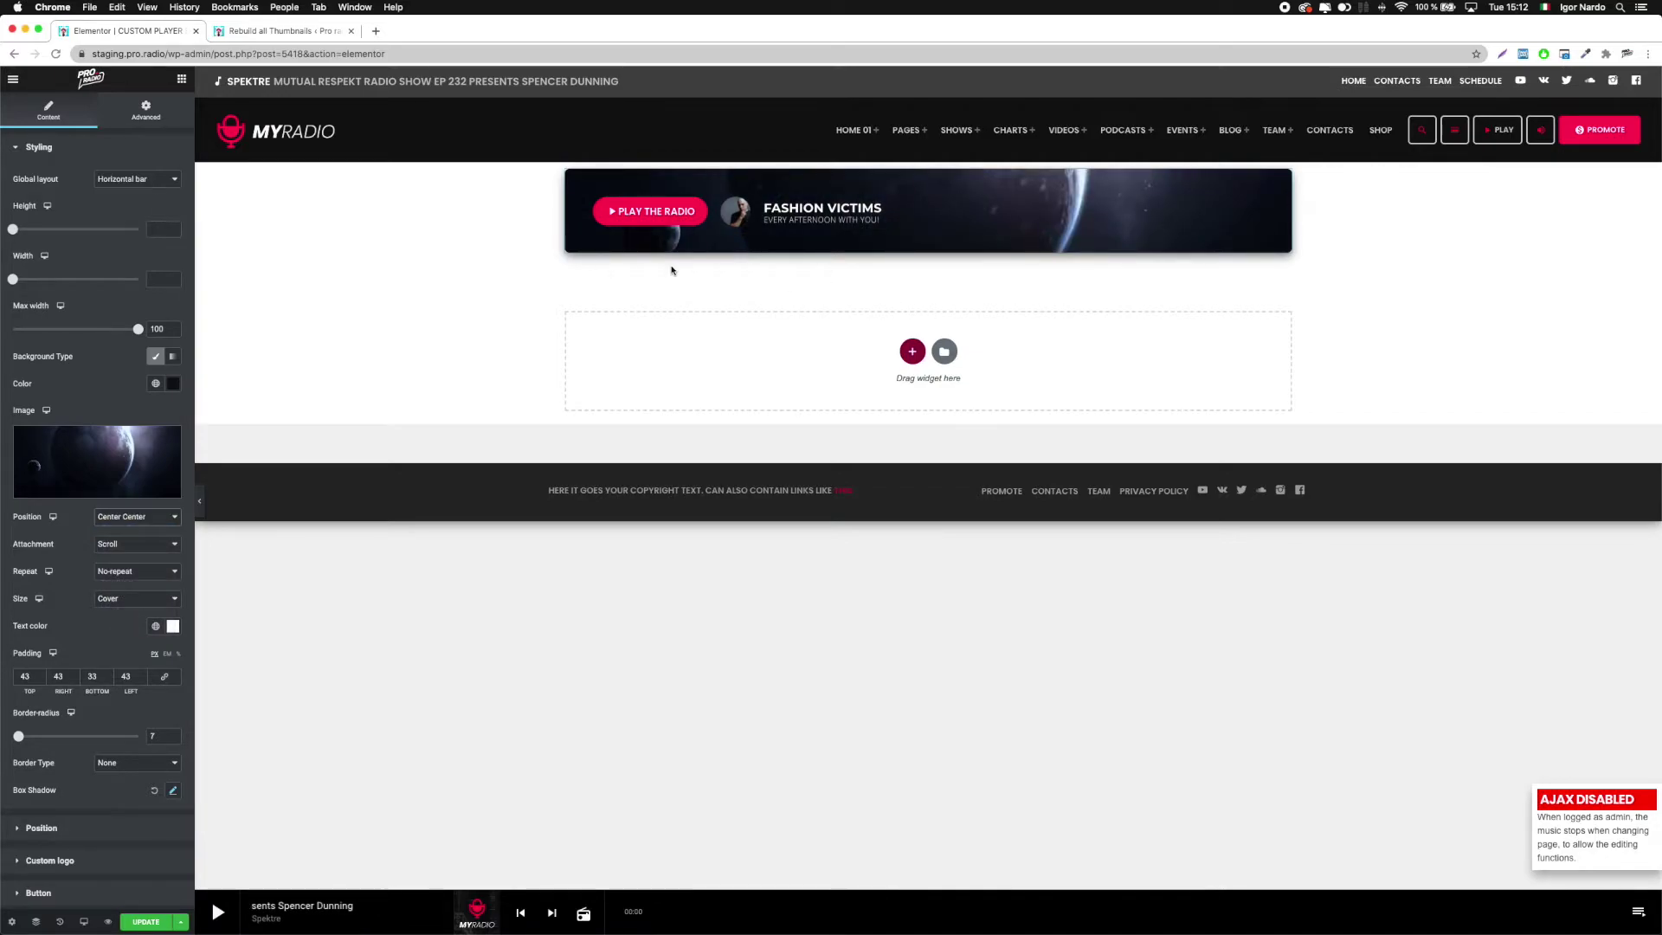
# - Resize the player to about 538 wide, with a border radius of 42 and a top padding of 38
pyautogui.moveTo(14, 282); pyautogui.dragTo(36, 285)
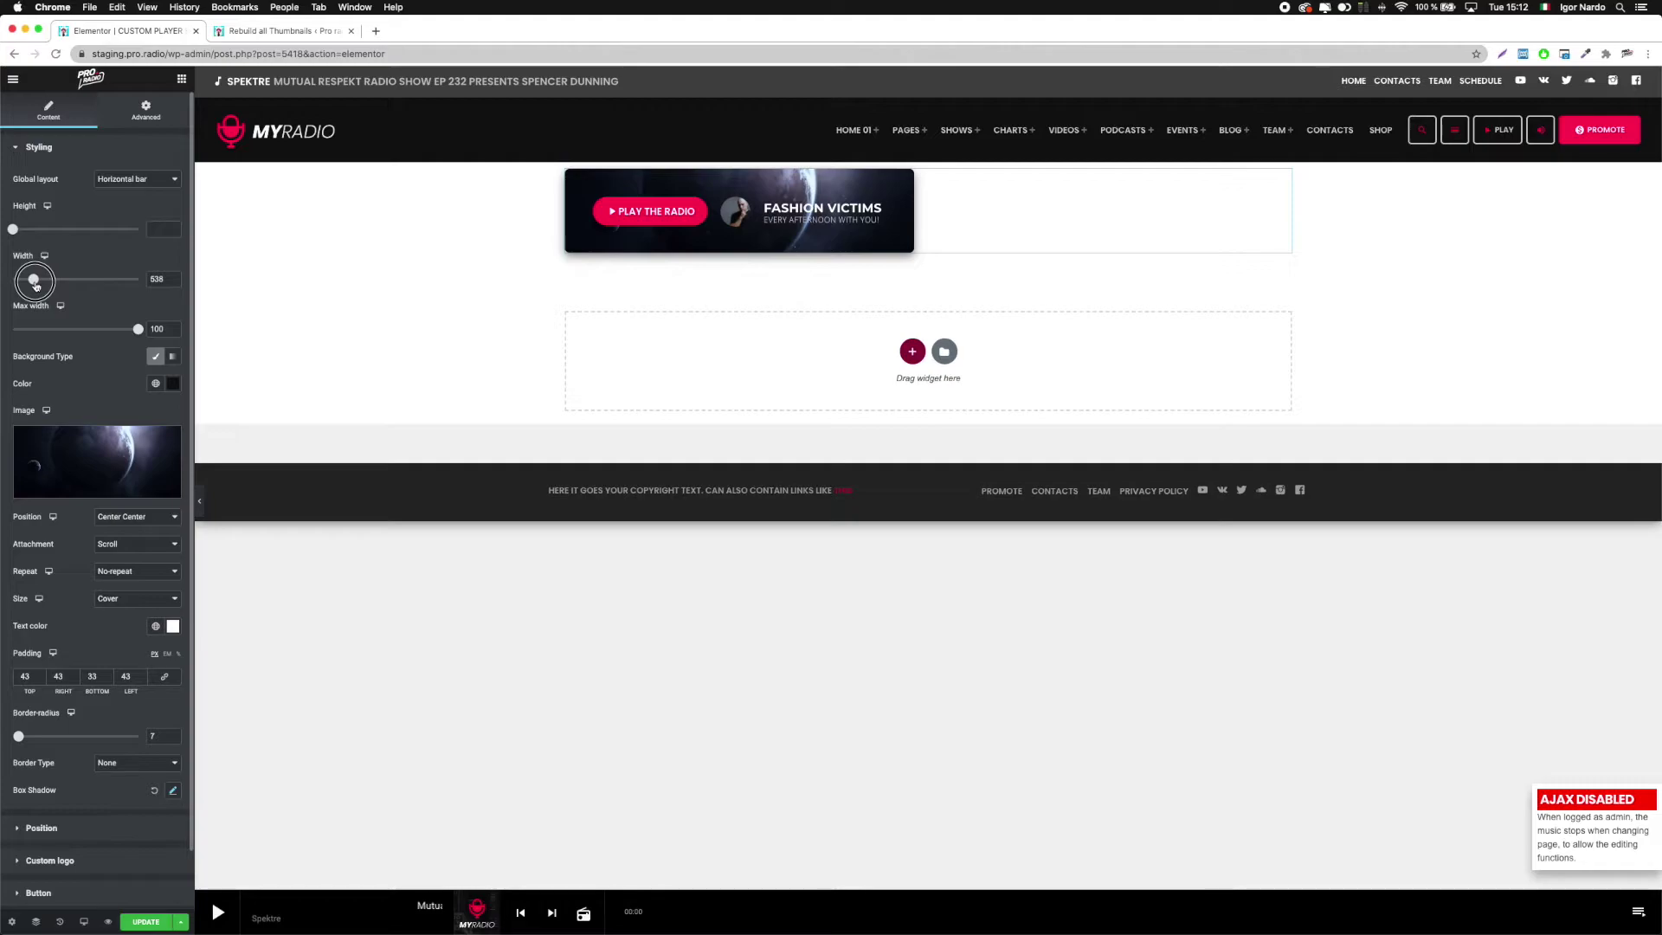
pyautogui.moveTo(27, 736); pyautogui.dragTo(50, 736)
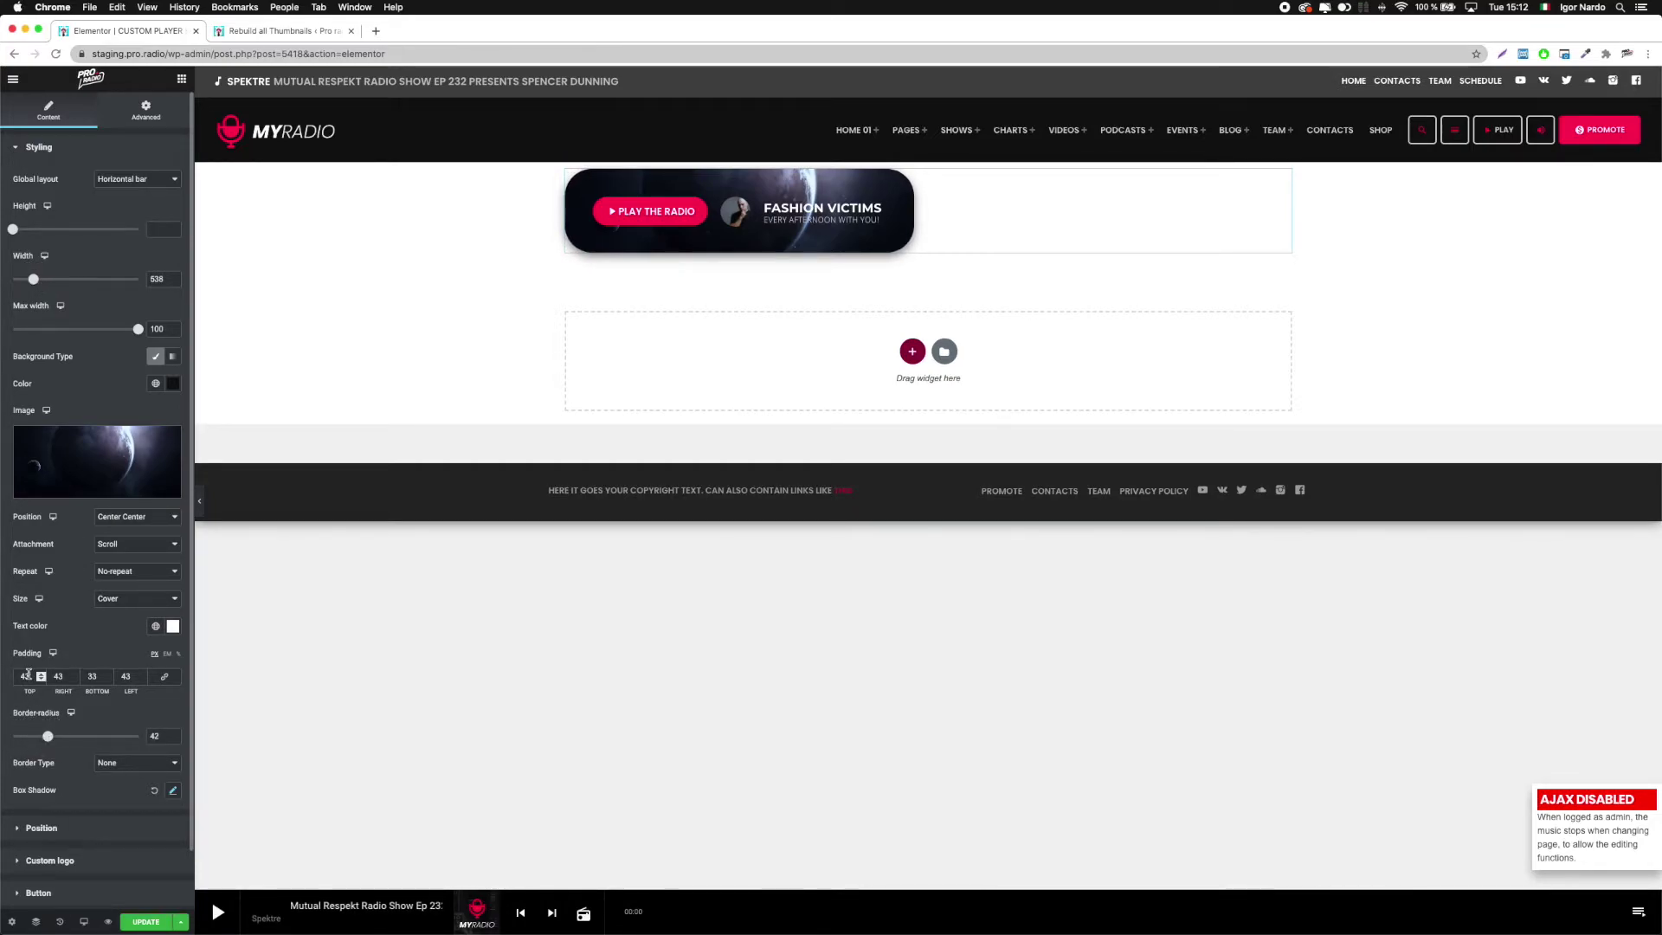
pyautogui.scroll(-5, 28, 674)
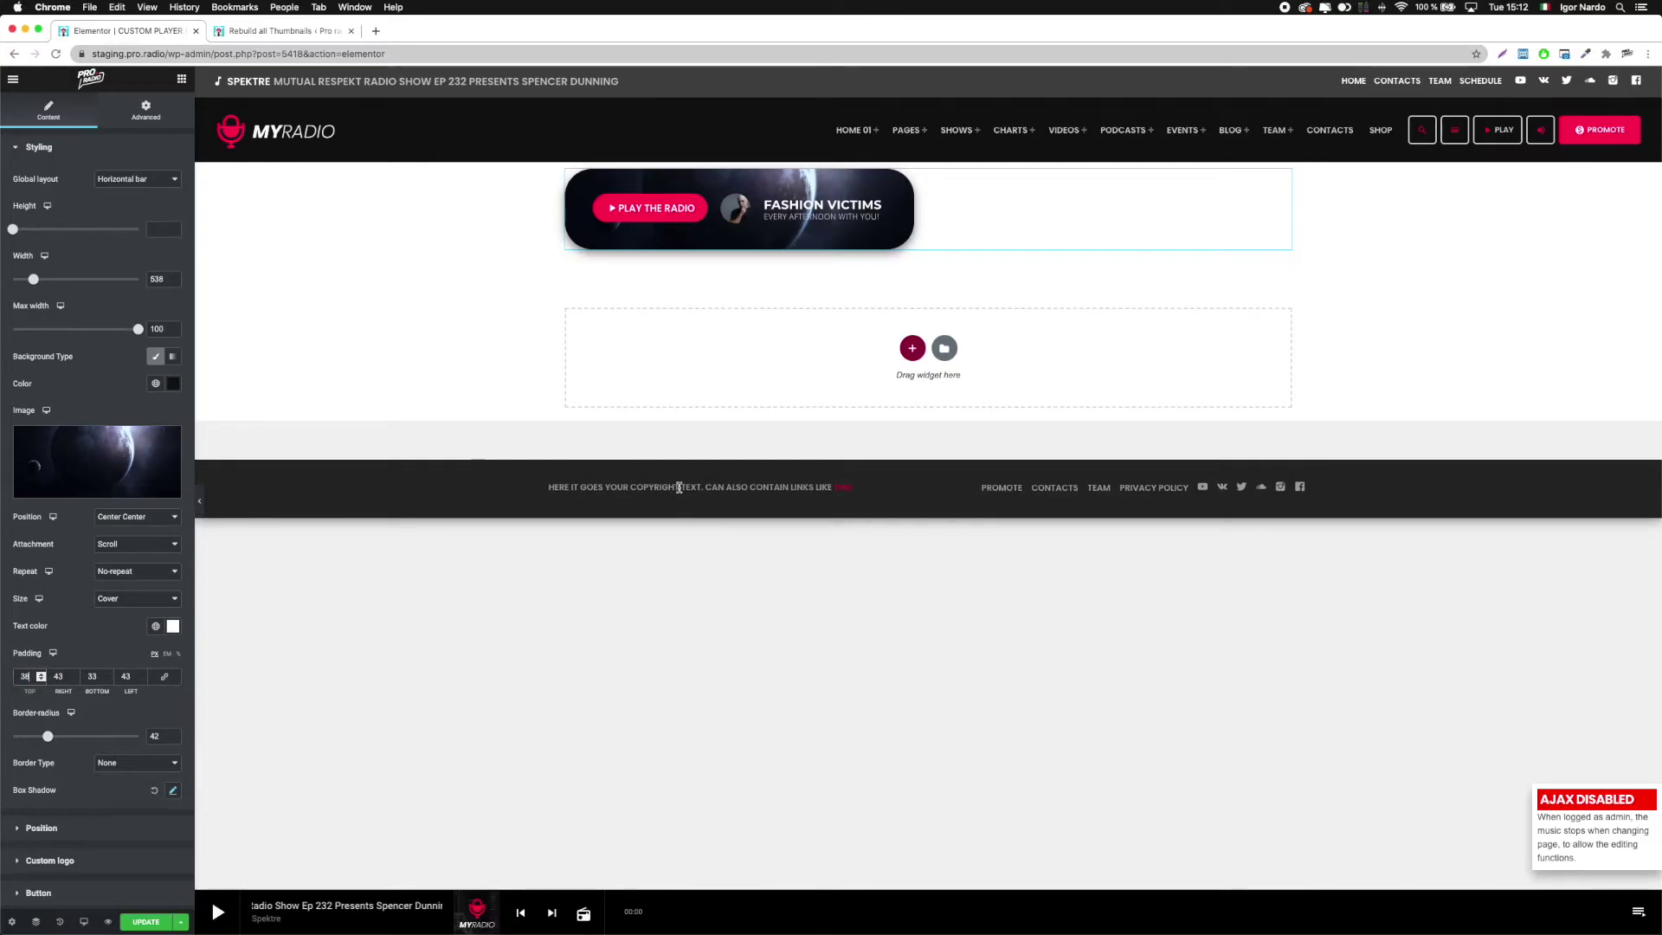
# - Update the custom player page and view it on the site
pyautogui.click(140, 923)
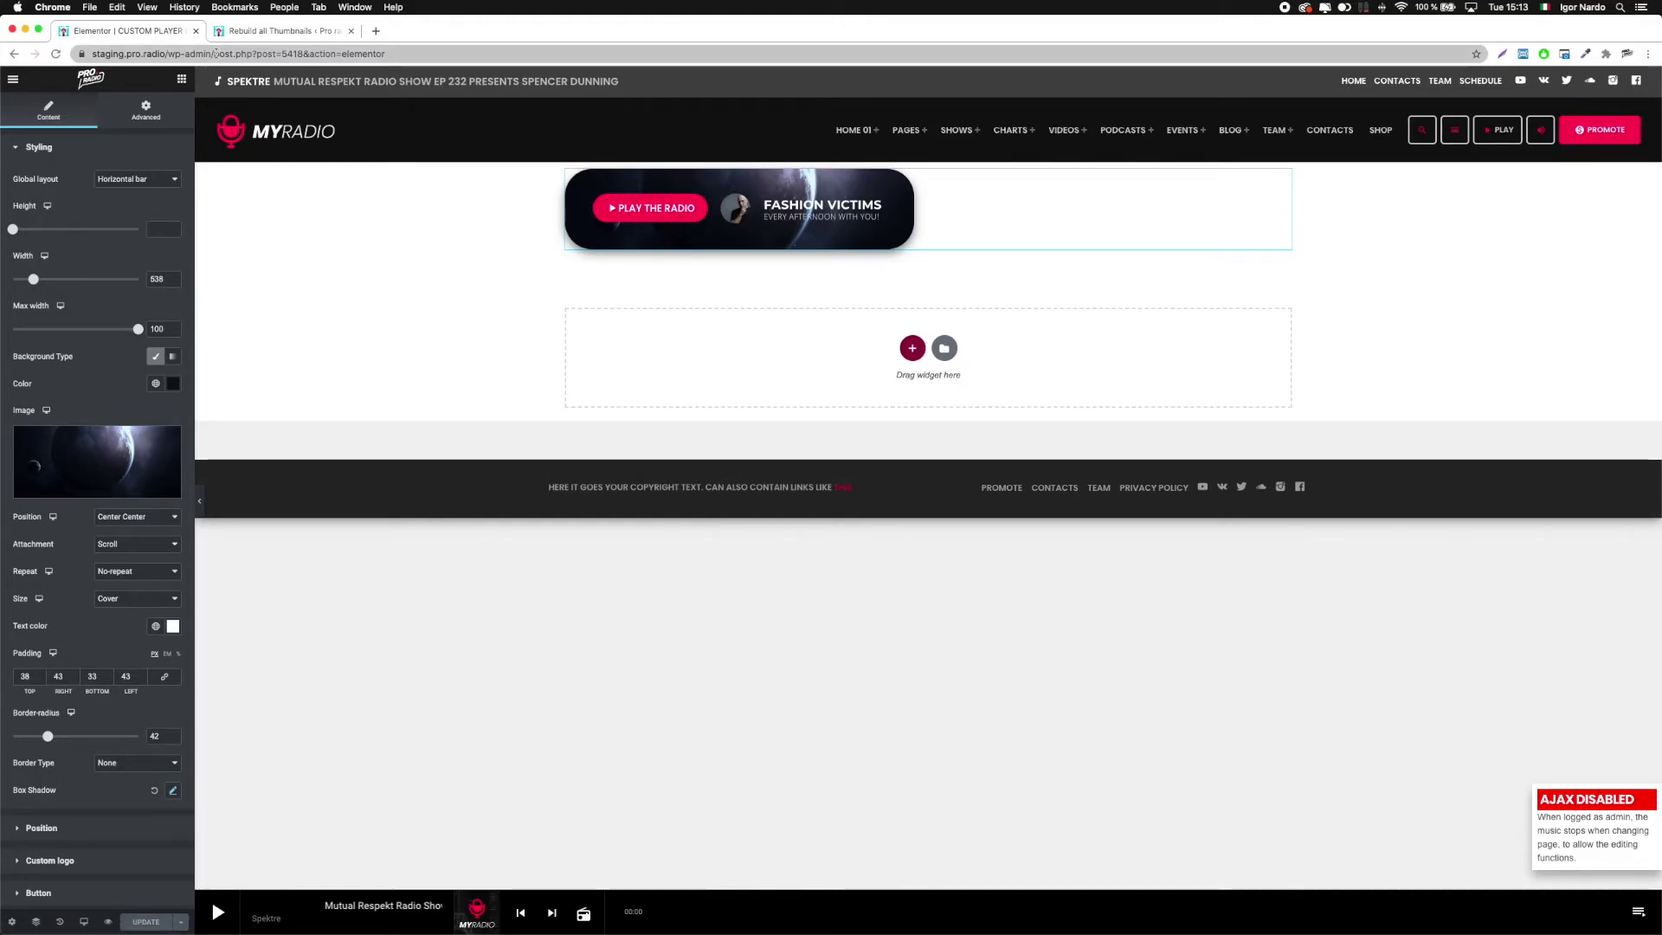
pyautogui.moveTo(217, 53); pyautogui.dragTo(398, 53)
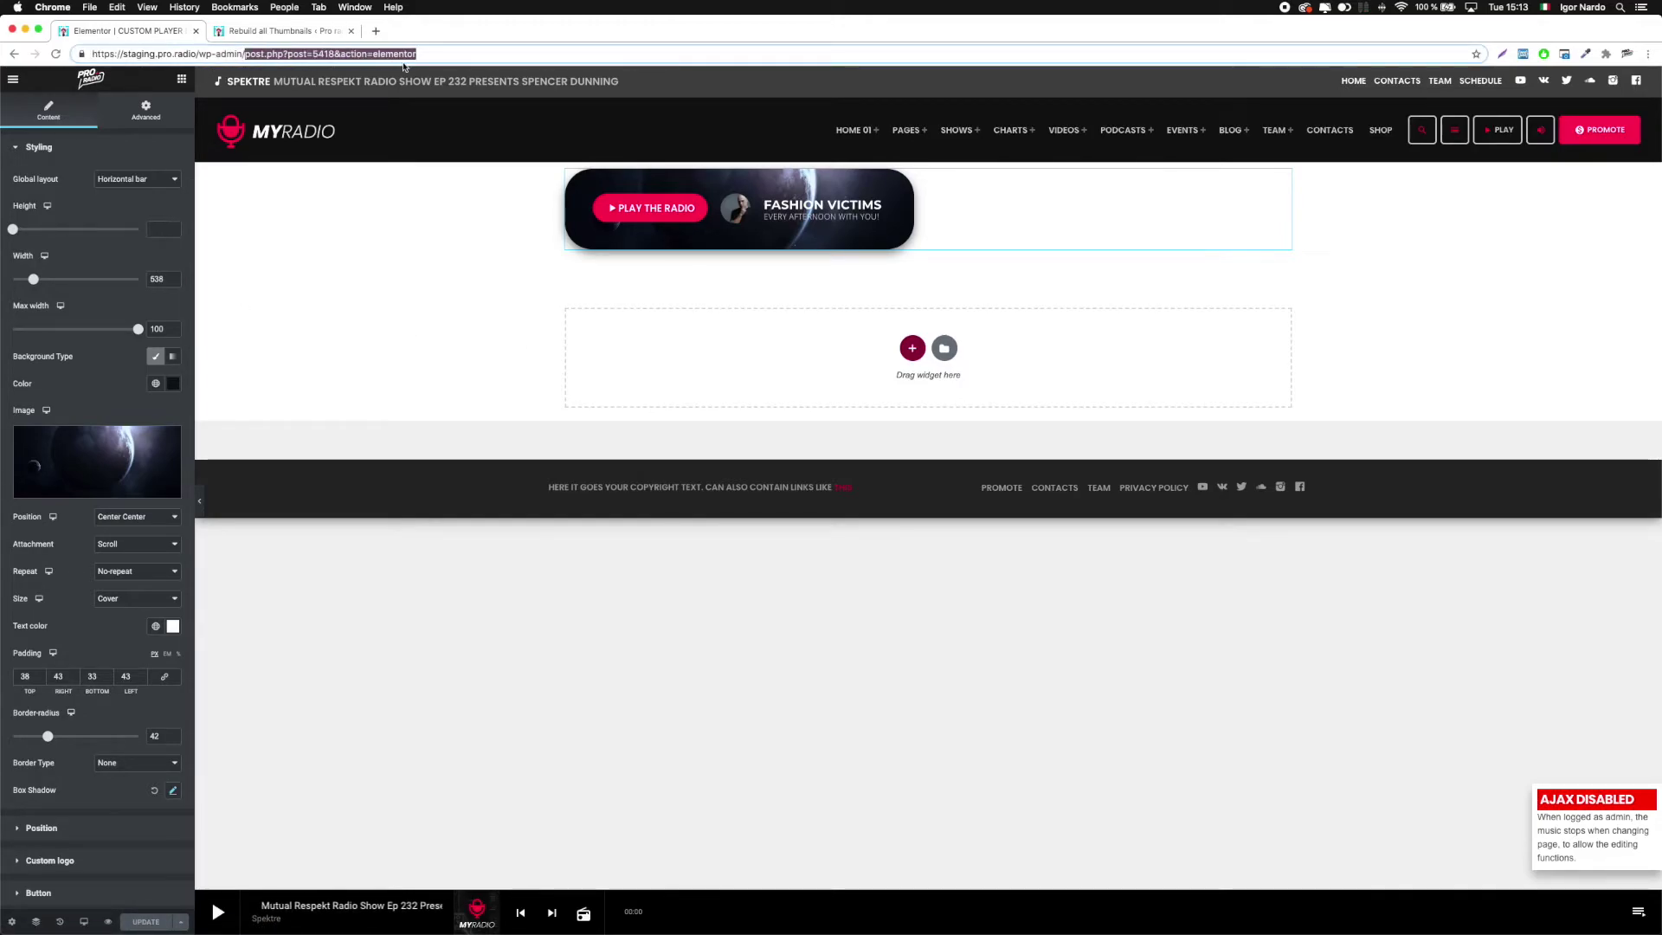
pyautogui.click(11, 81)
pyautogui.click(62, 277)
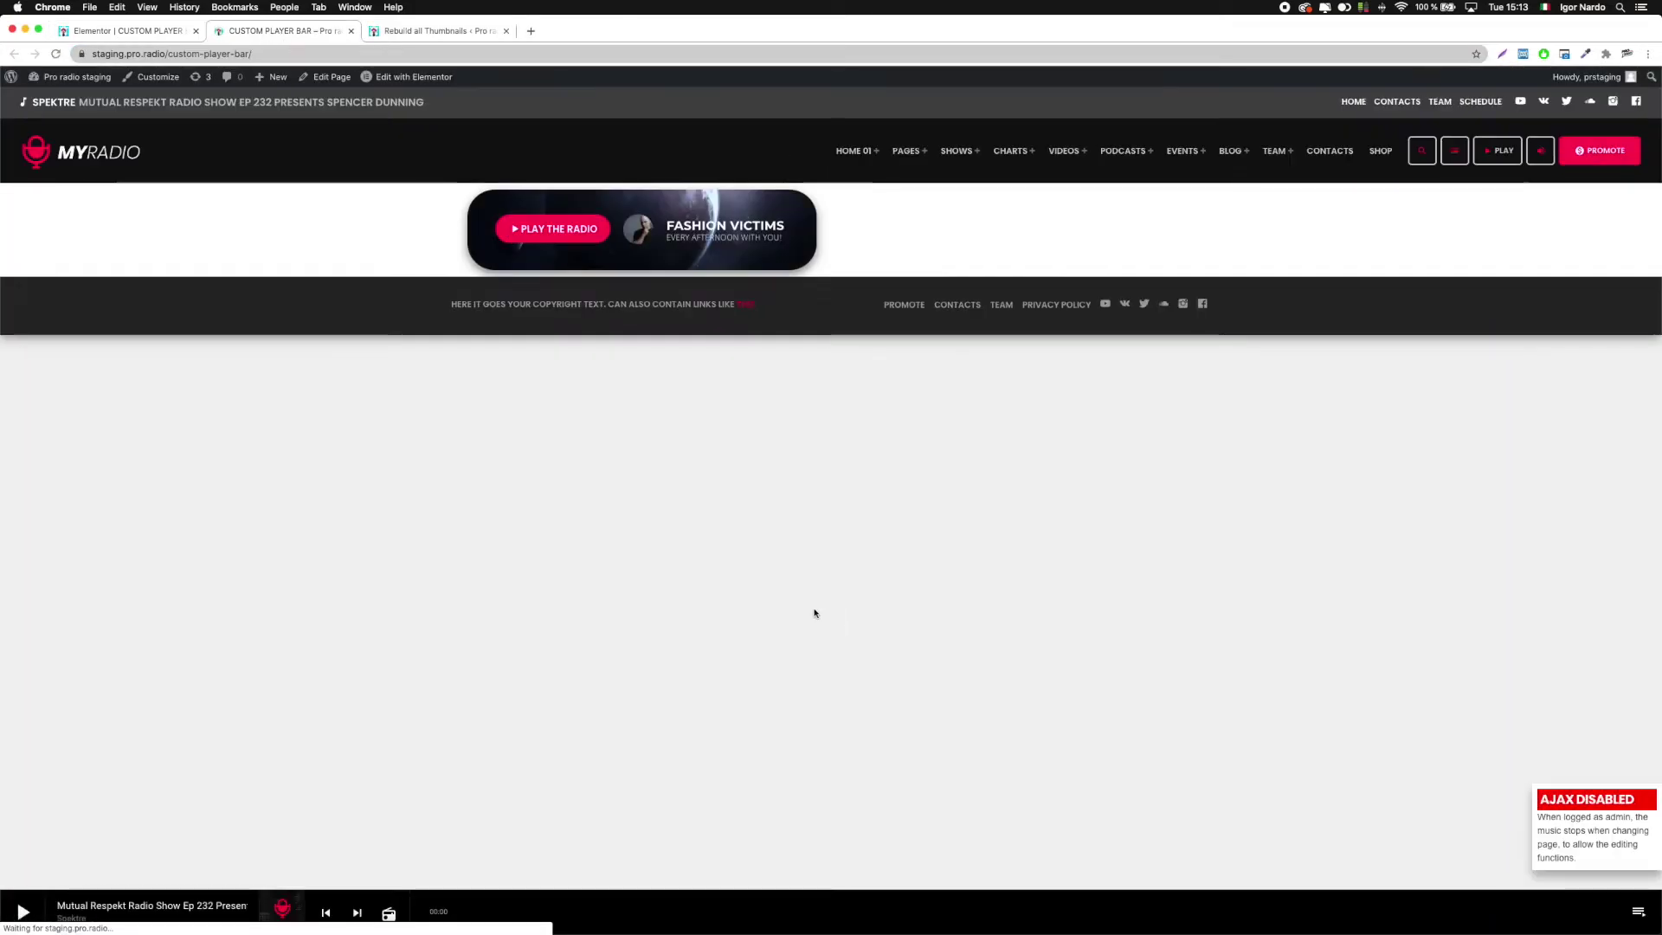
# - Start and pause the radio from the player bar, and open the site's WordPress dashboard
pyautogui.click(540, 221)
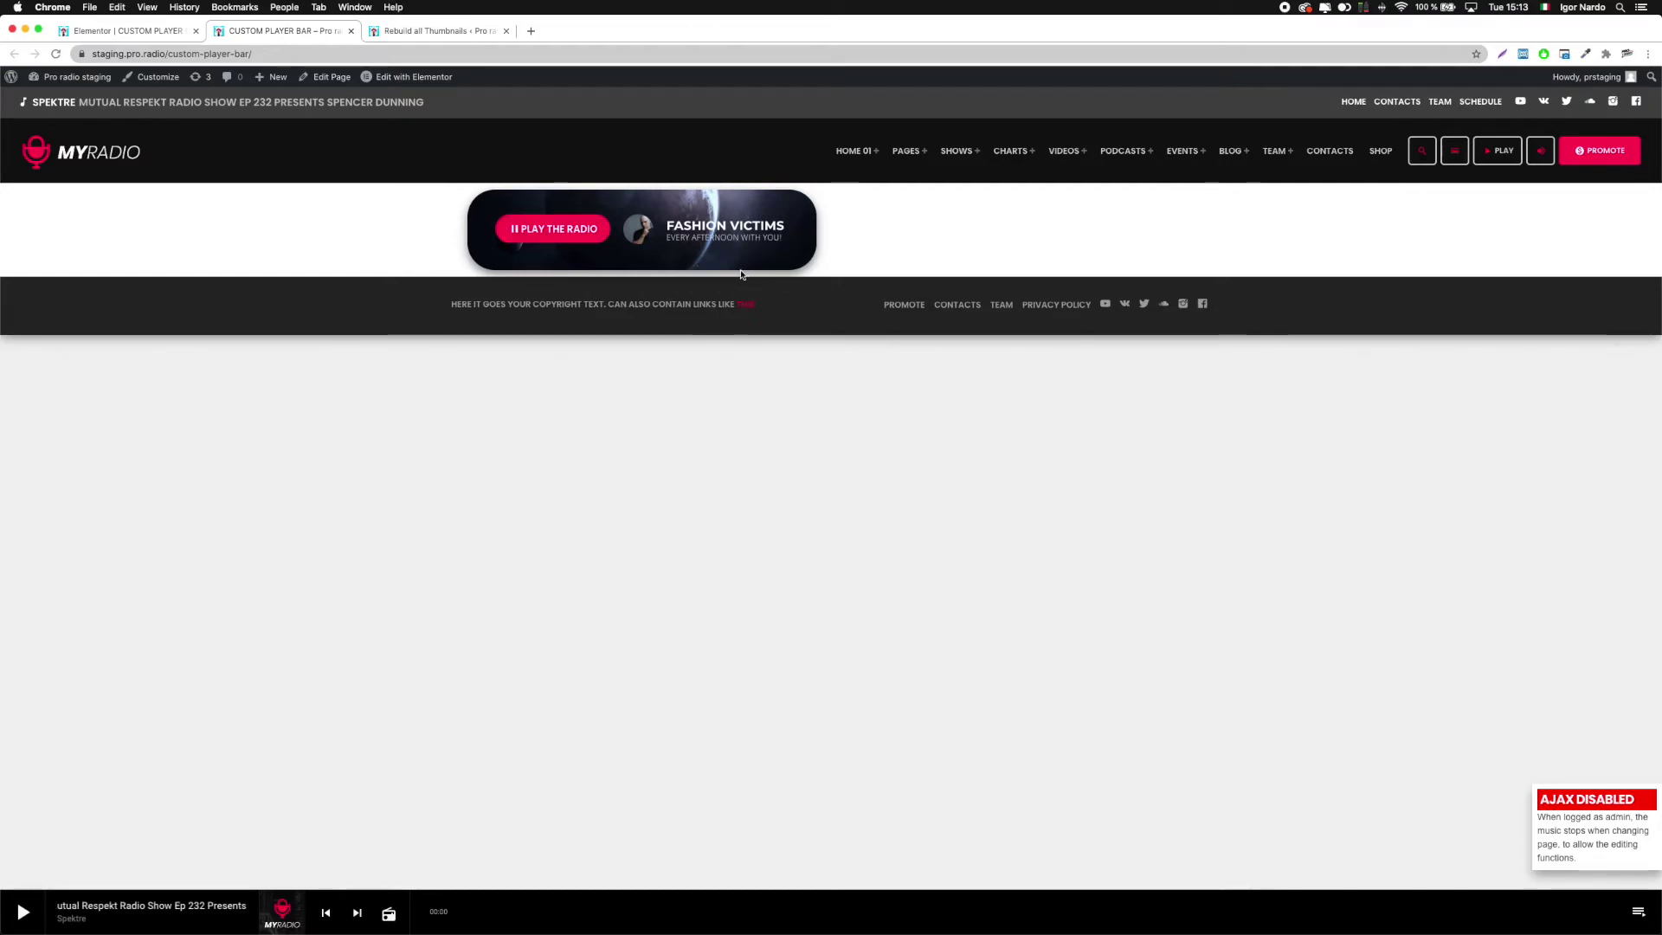
pyautogui.click(554, 228)
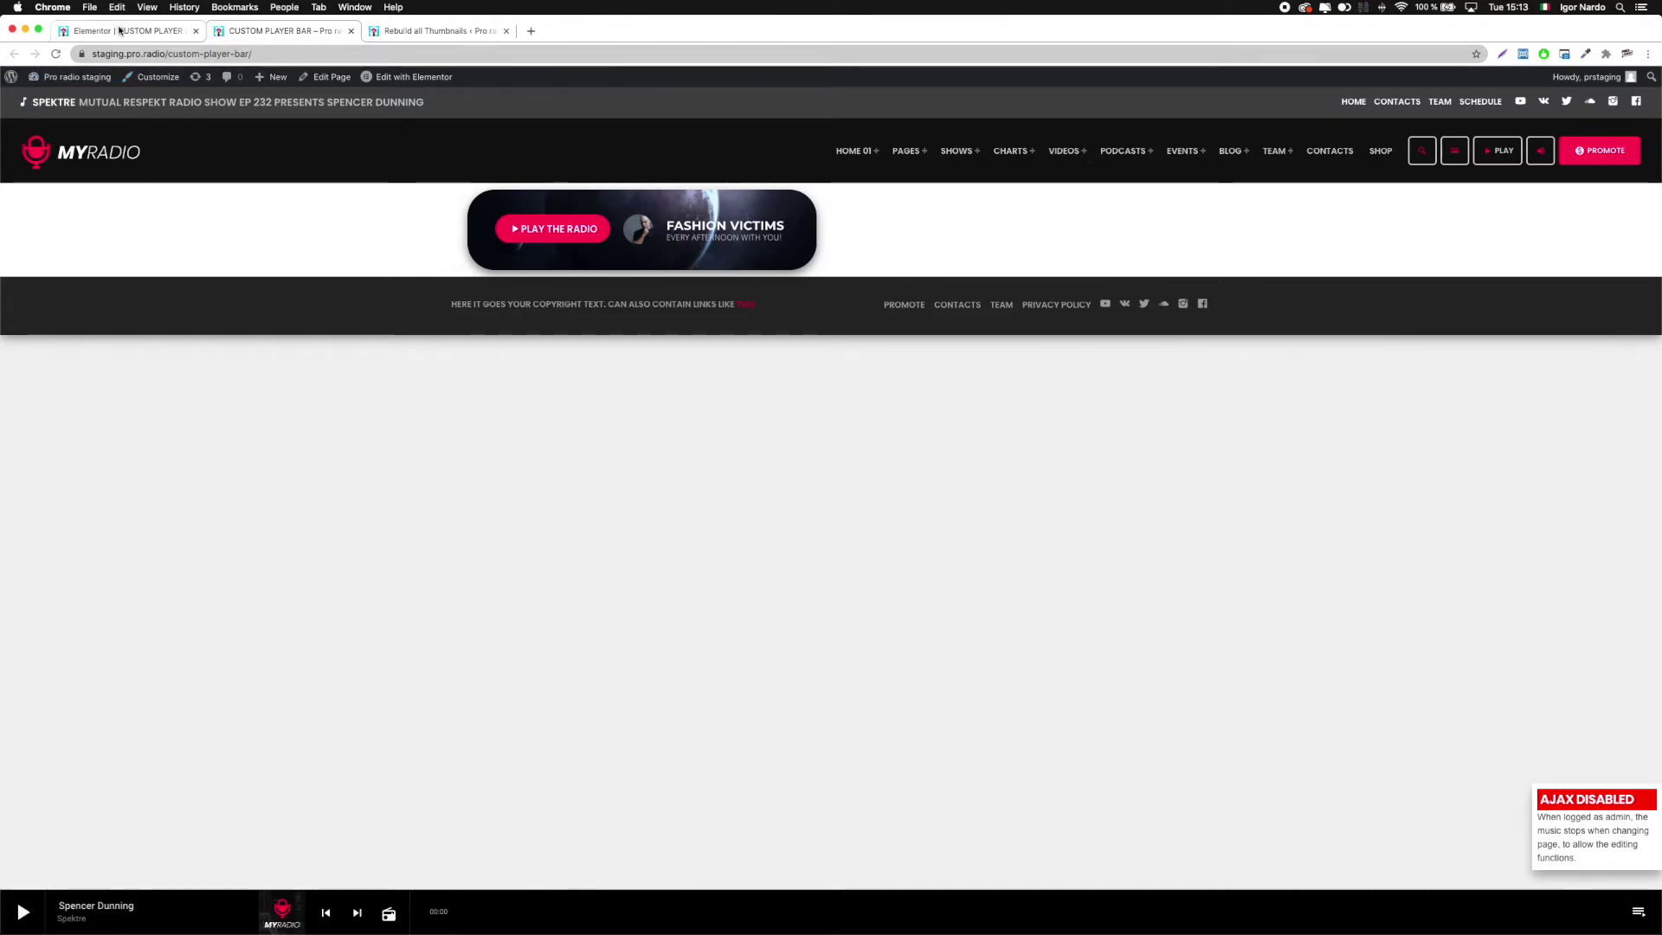
pyautogui.click(57, 94)
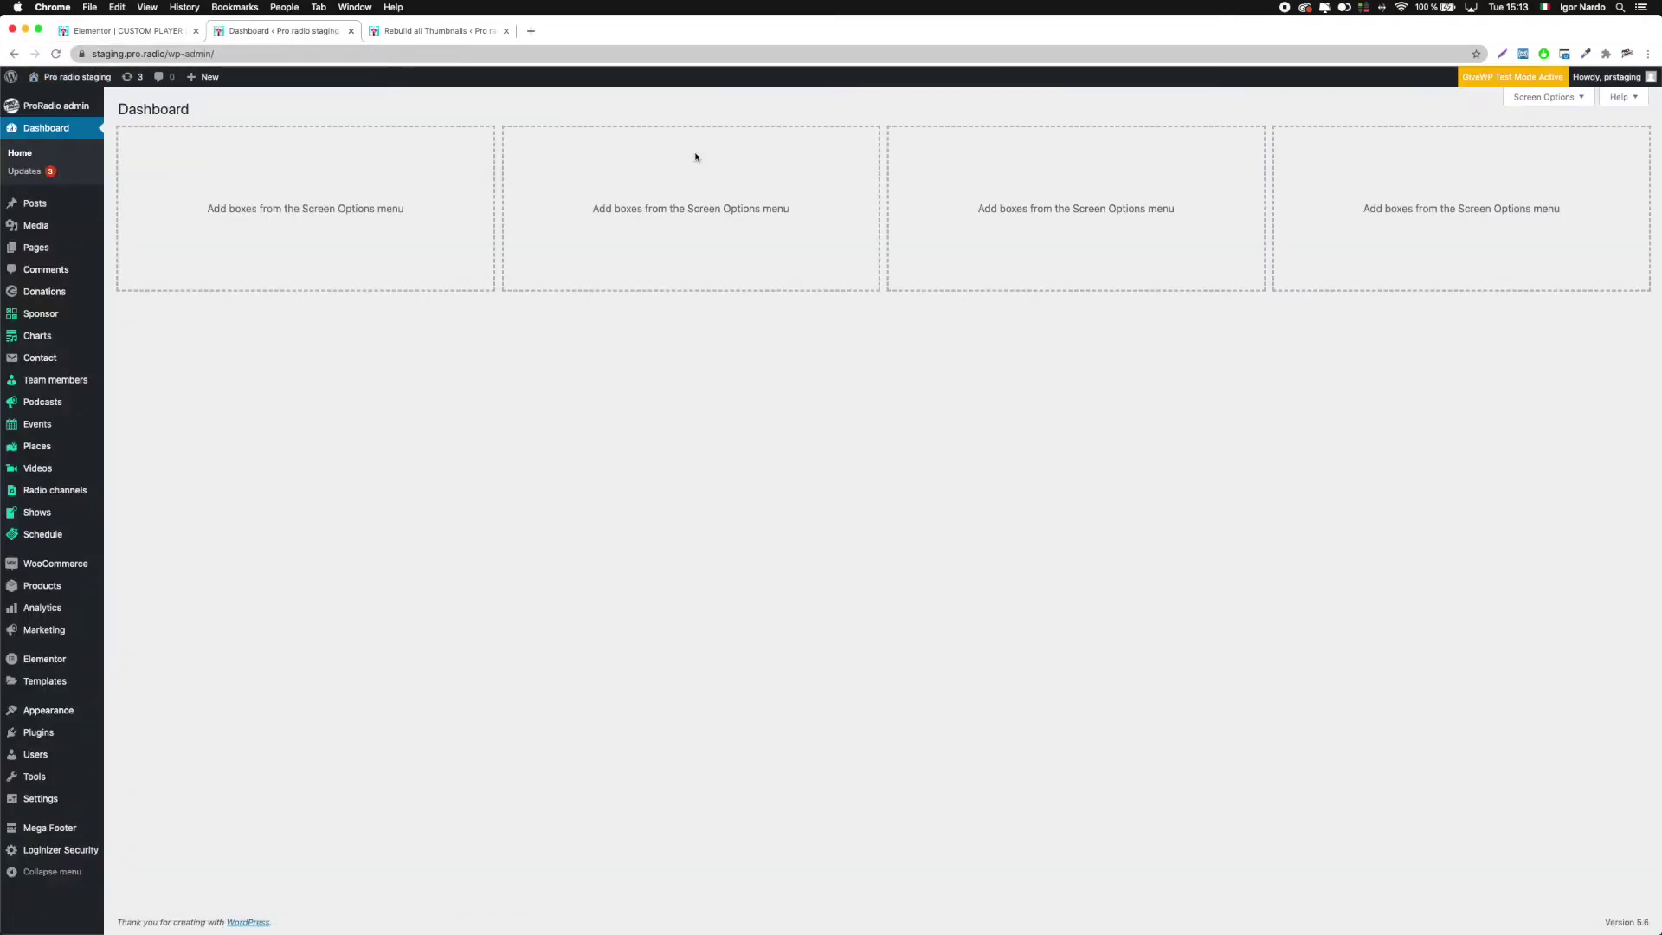
# - Save the section holding the player to the Elementor library as a template named CUSTOM PLAYER SPACE
pyautogui.click(129, 31)
pyautogui.click(981, 208)
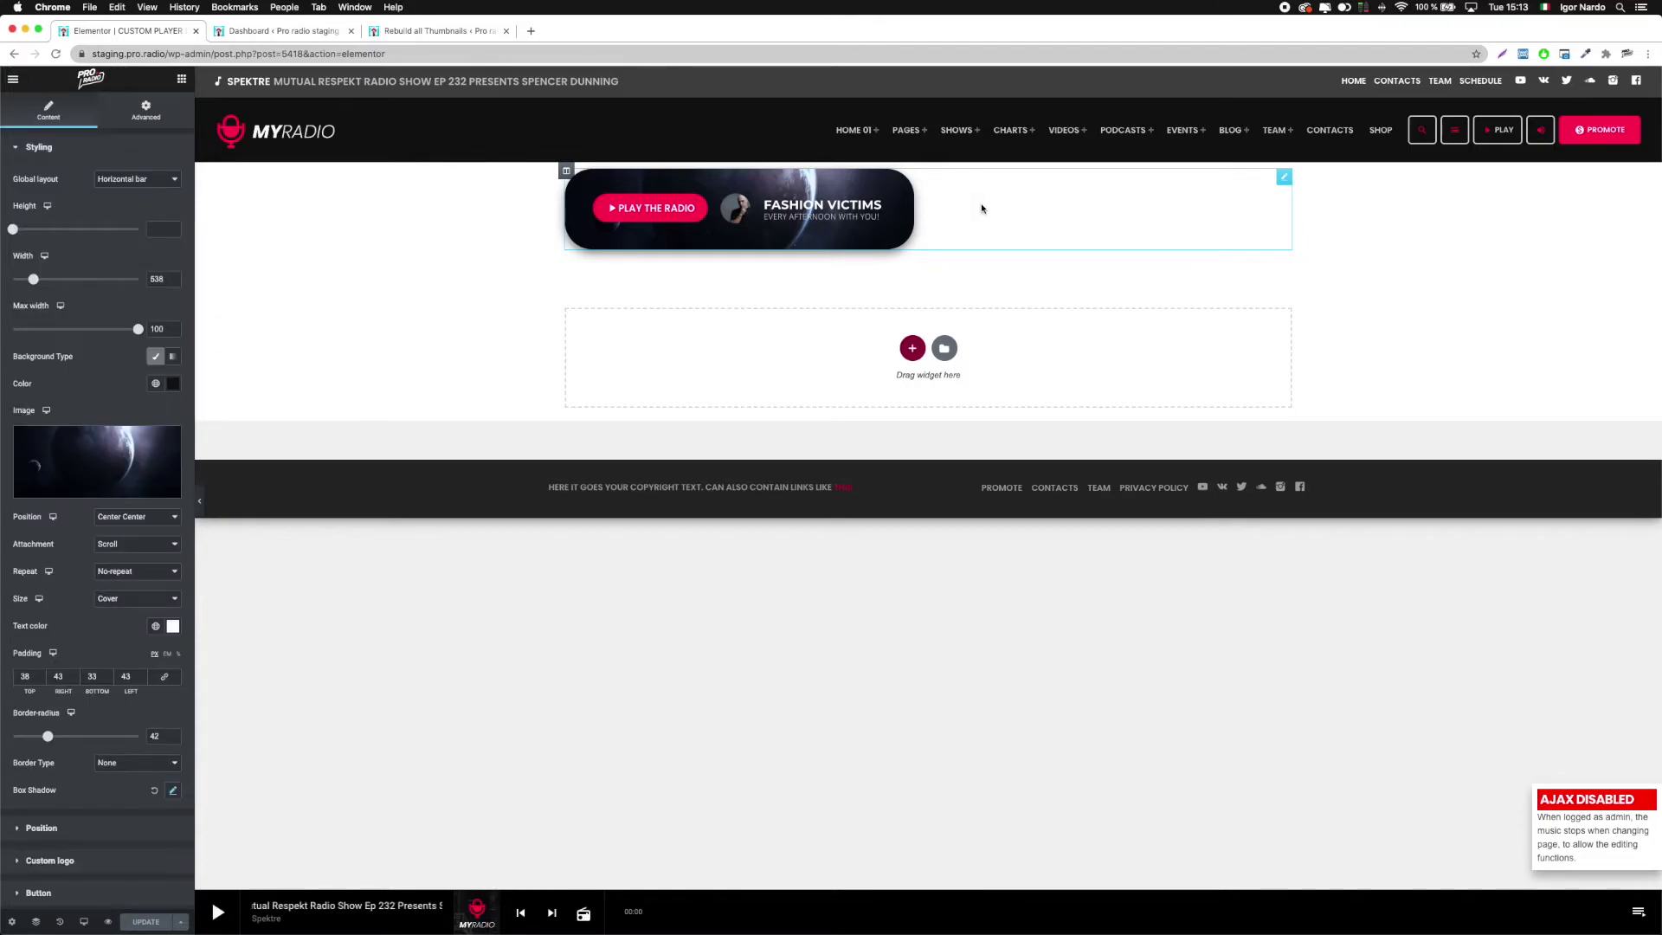
pyautogui.rightClick(1086, 195)
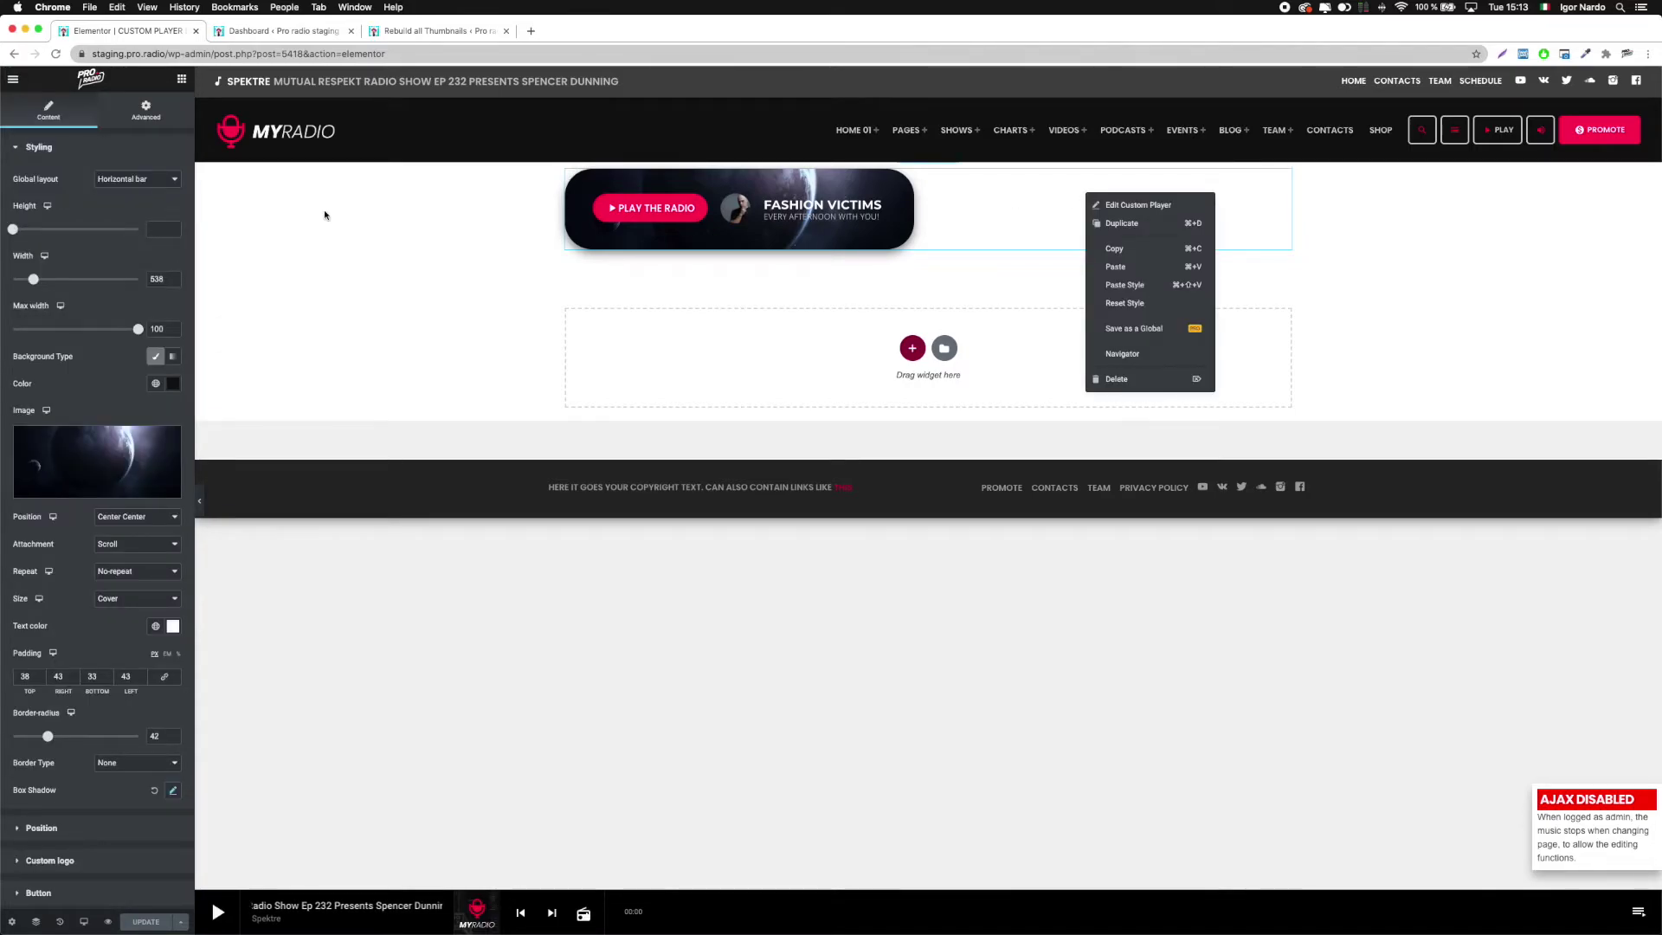
pyautogui.click(39, 147)
pyautogui.rightClick(493, 201)
pyautogui.click(542, 335)
pyautogui.click(718, 487)
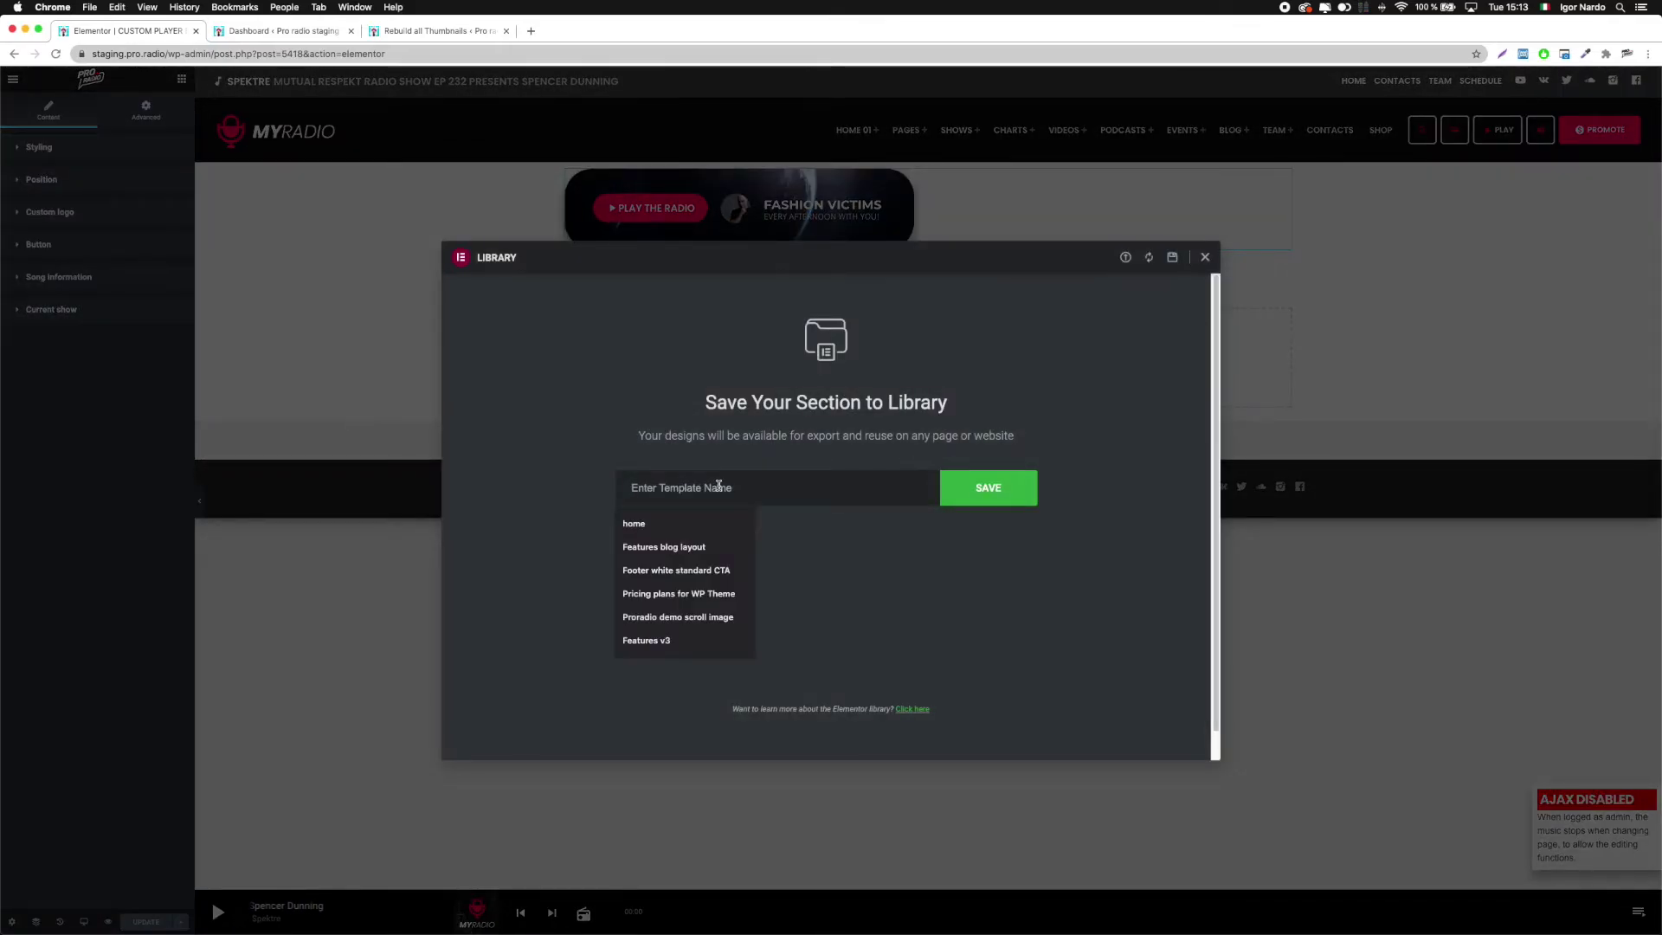
pyautogui.write('CUSTOM PLAYER SPACE')
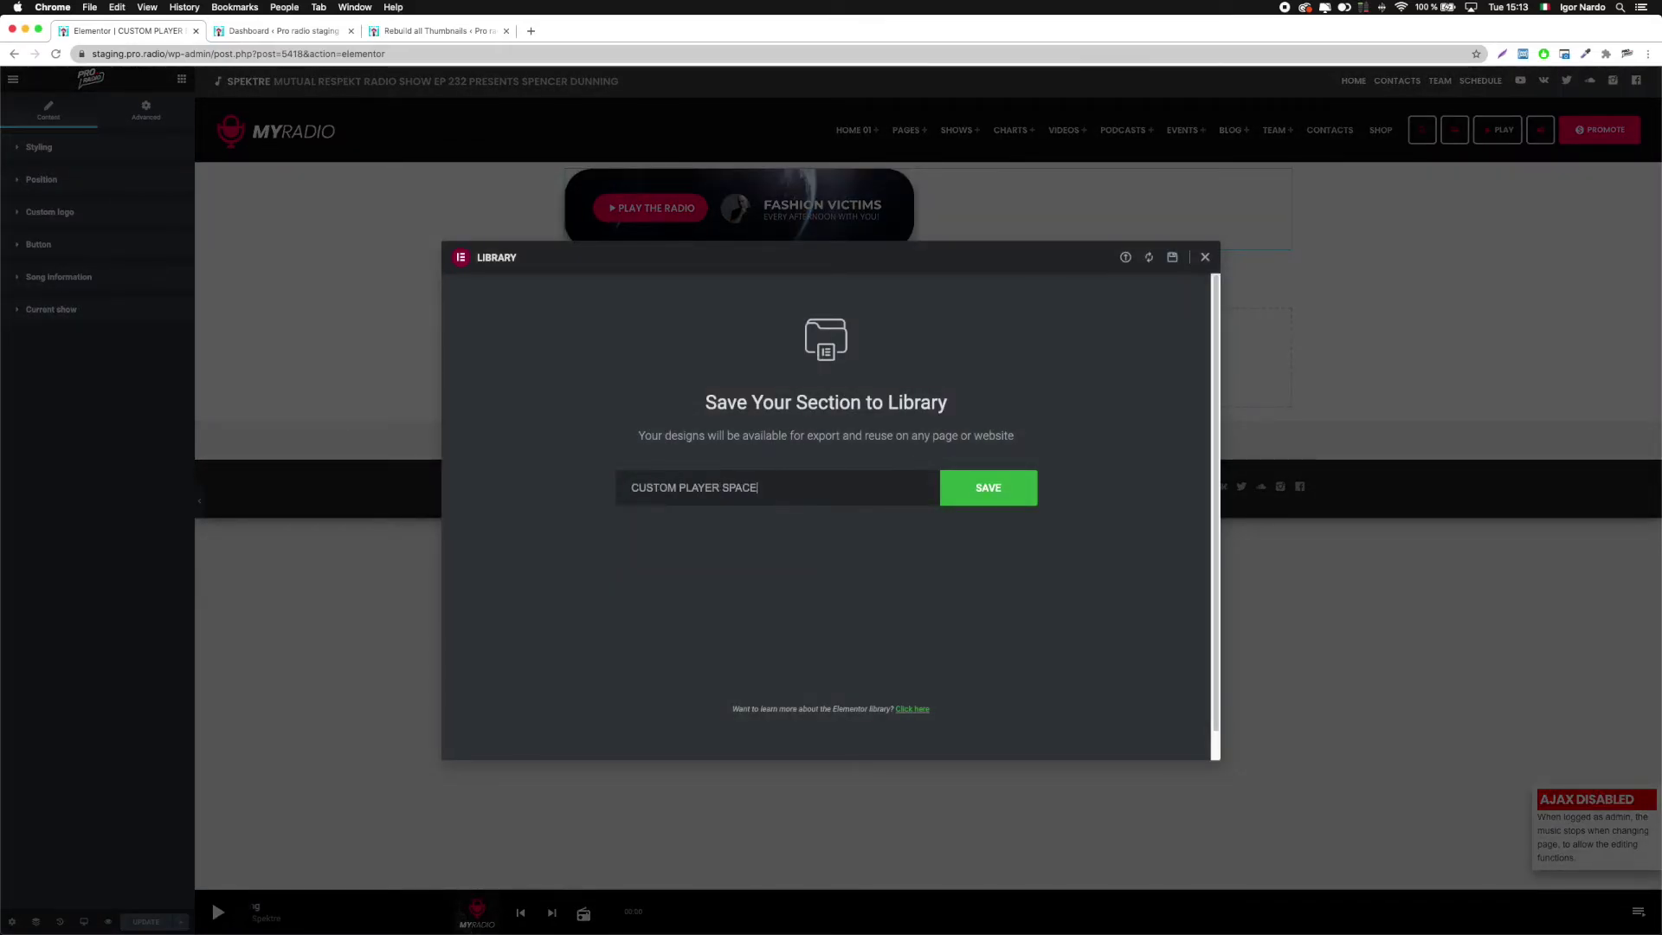
pyautogui.click(986, 487)
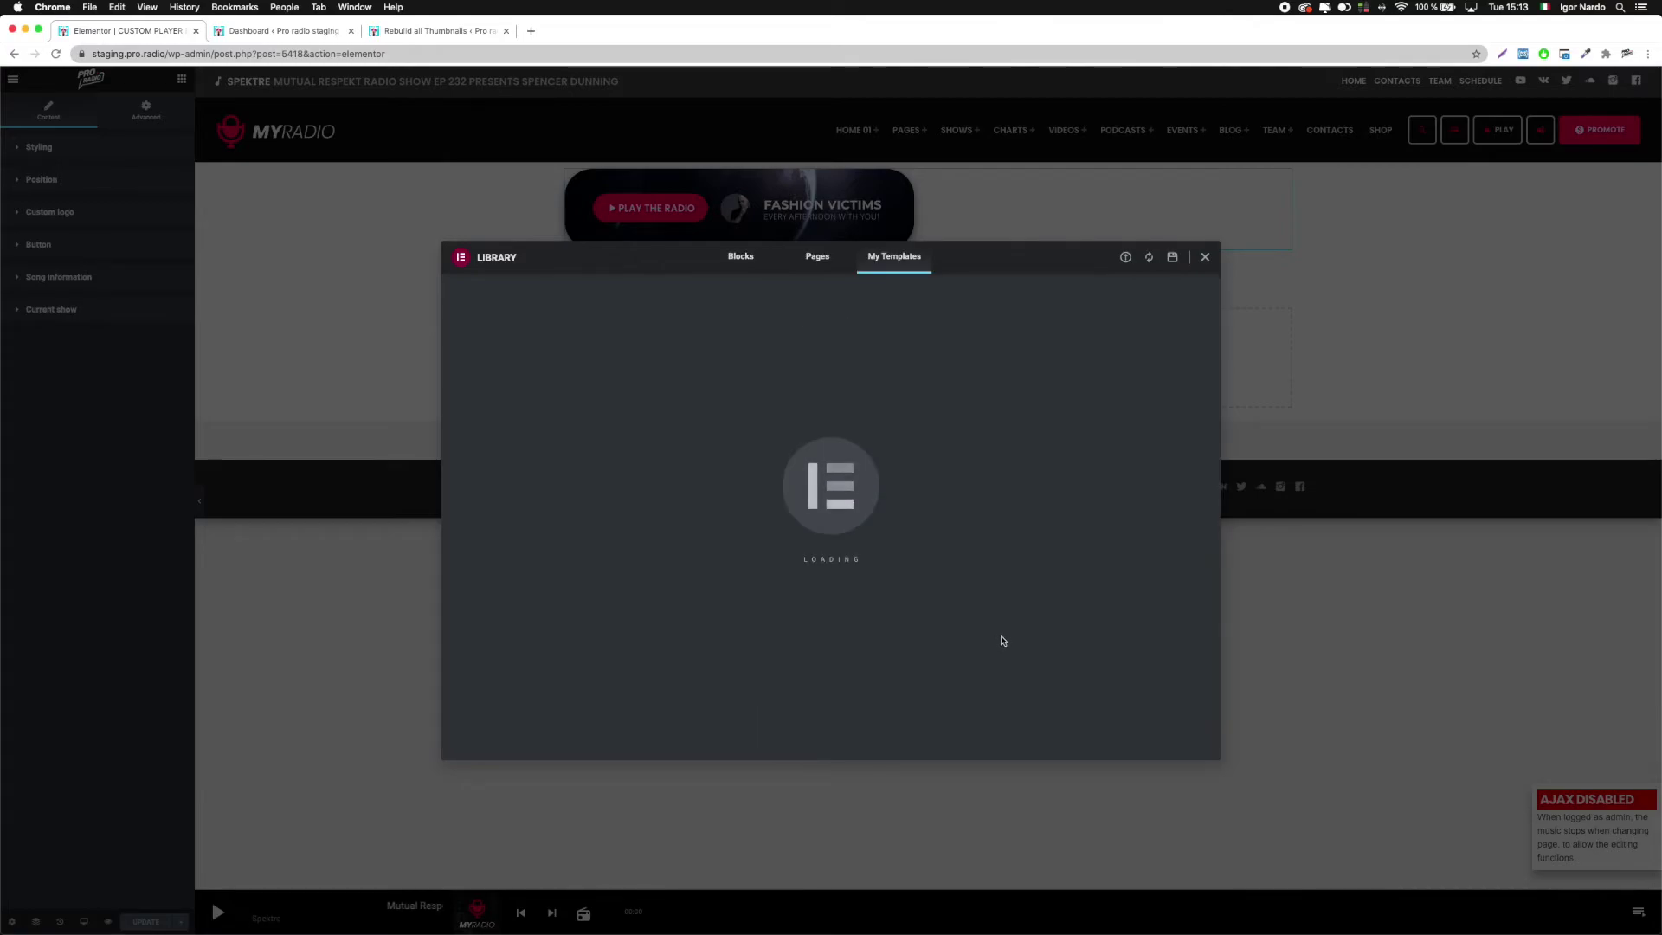
pyautogui.click(1205, 258)
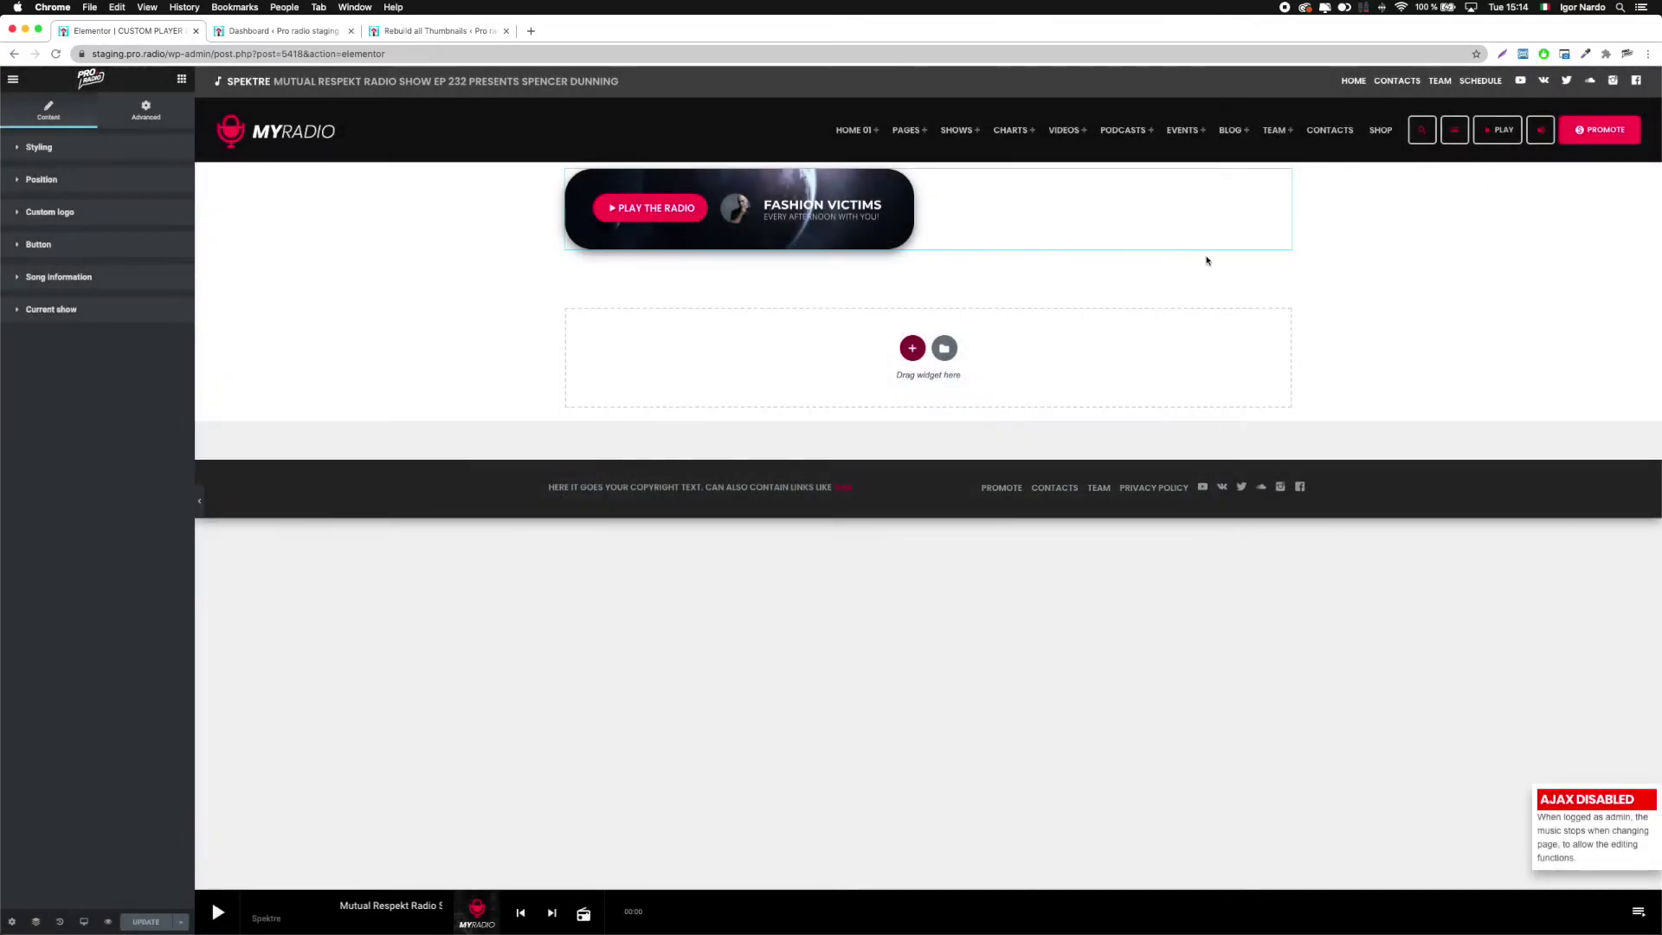
# - Create and publish a new mega footer titled Player footer with the Elementor Canvas template
pyautogui.click(239, 34)
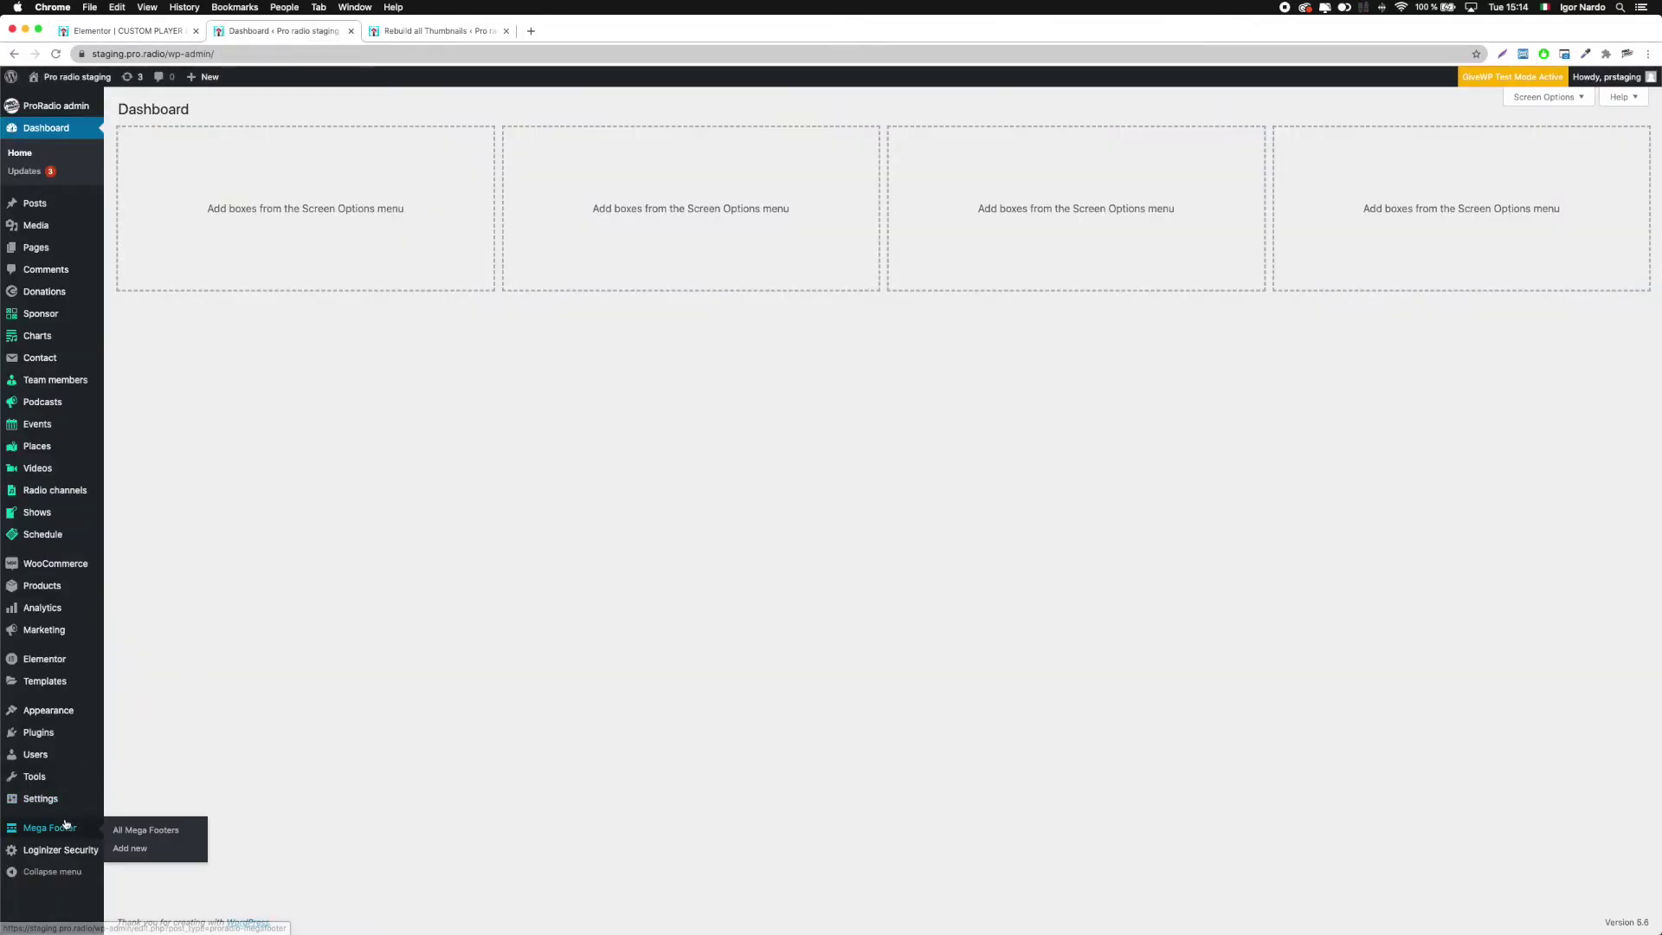
pyautogui.click(130, 850)
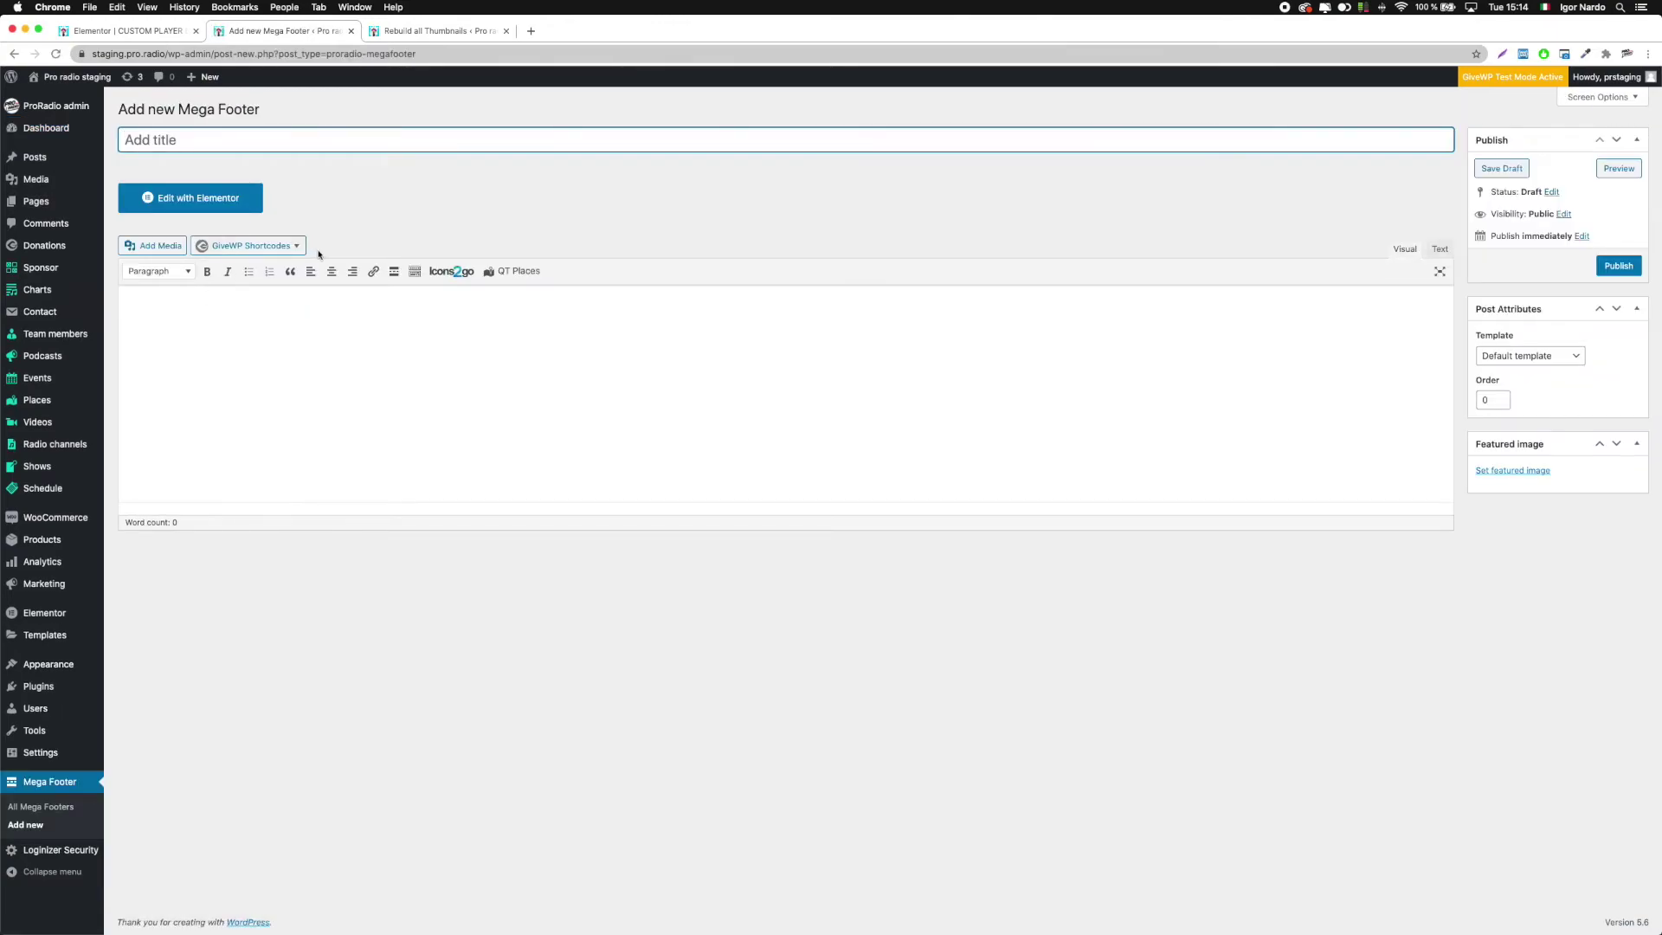
pyautogui.write('Player foote')
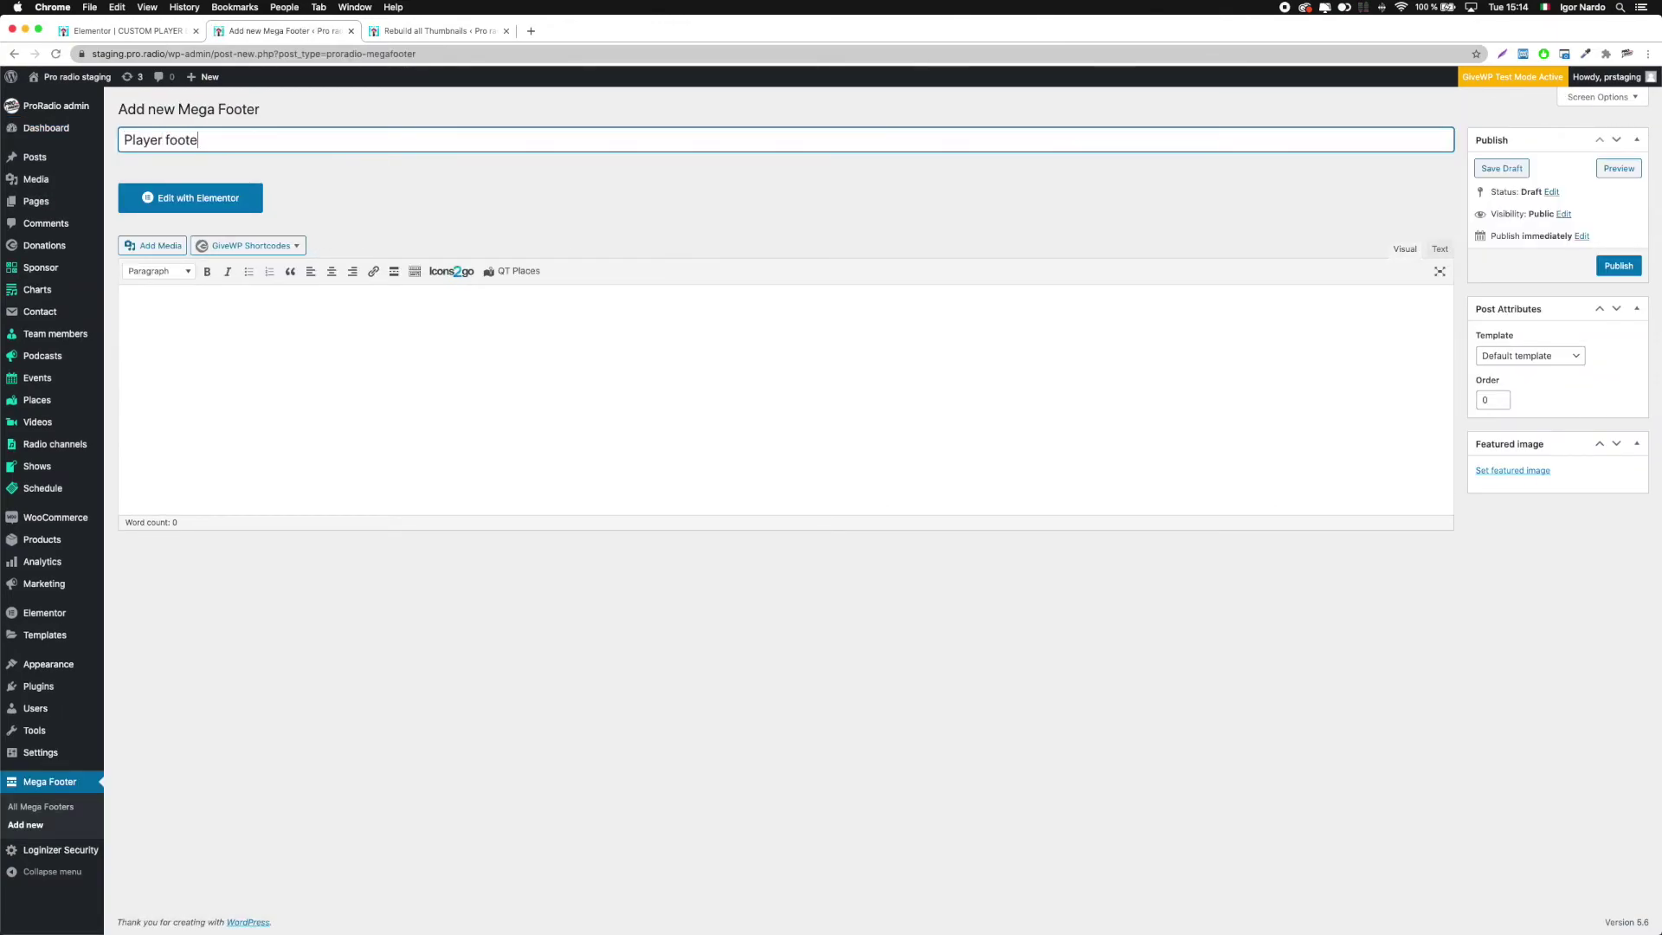
pyautogui.click(1550, 356)
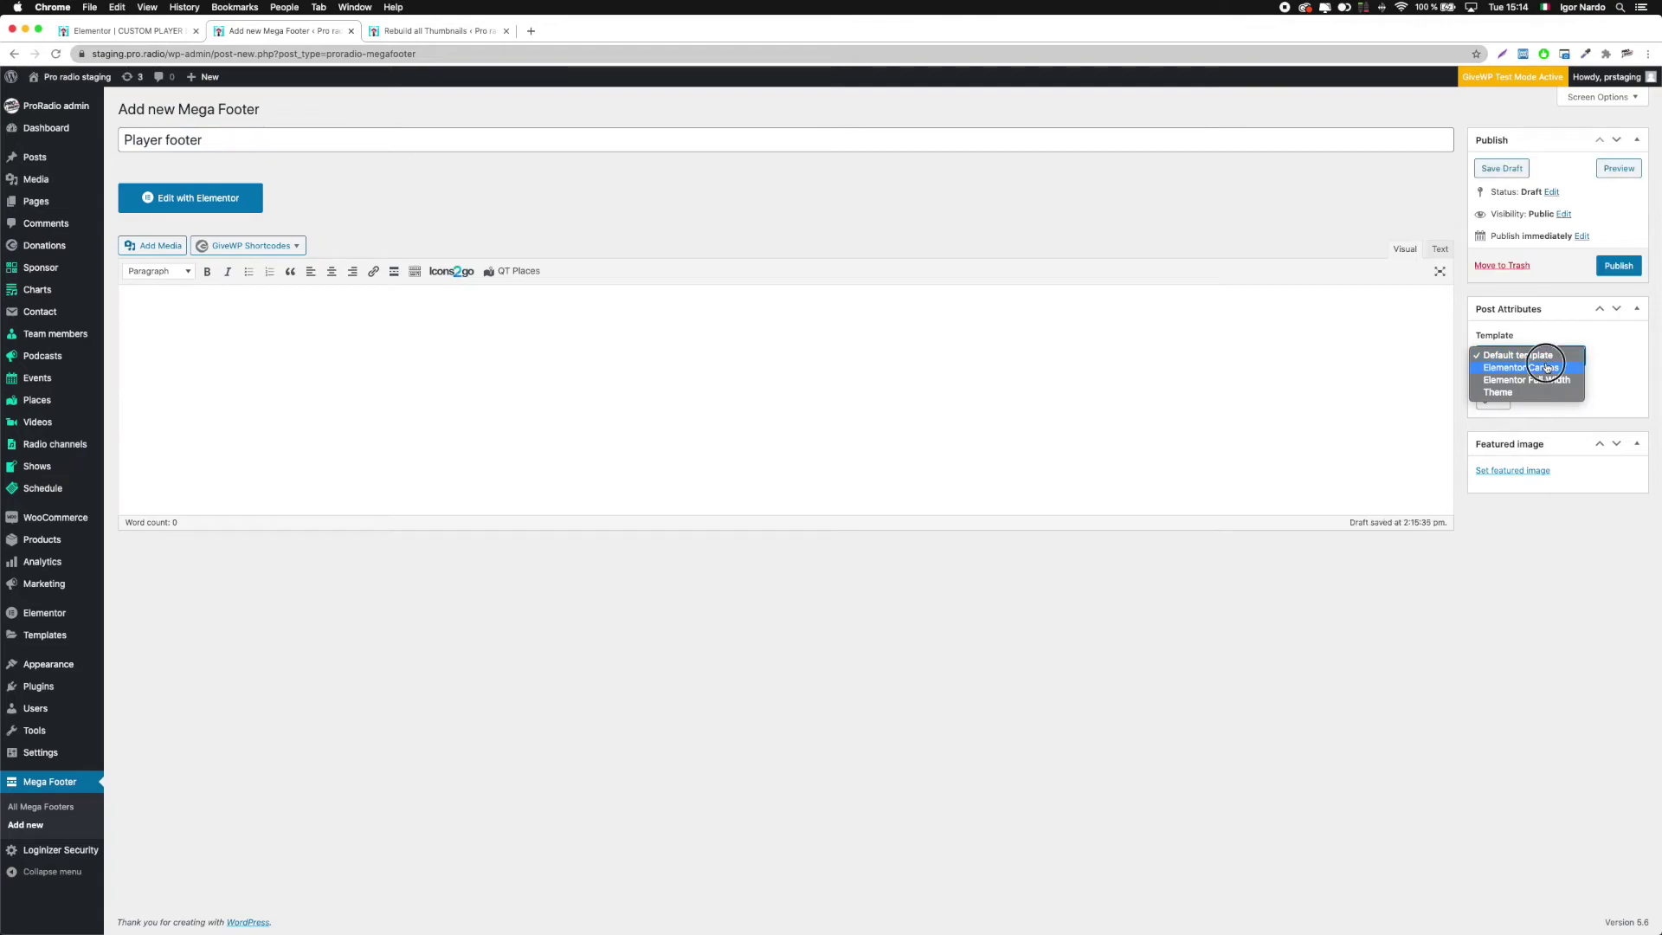
pyautogui.click(1530, 369)
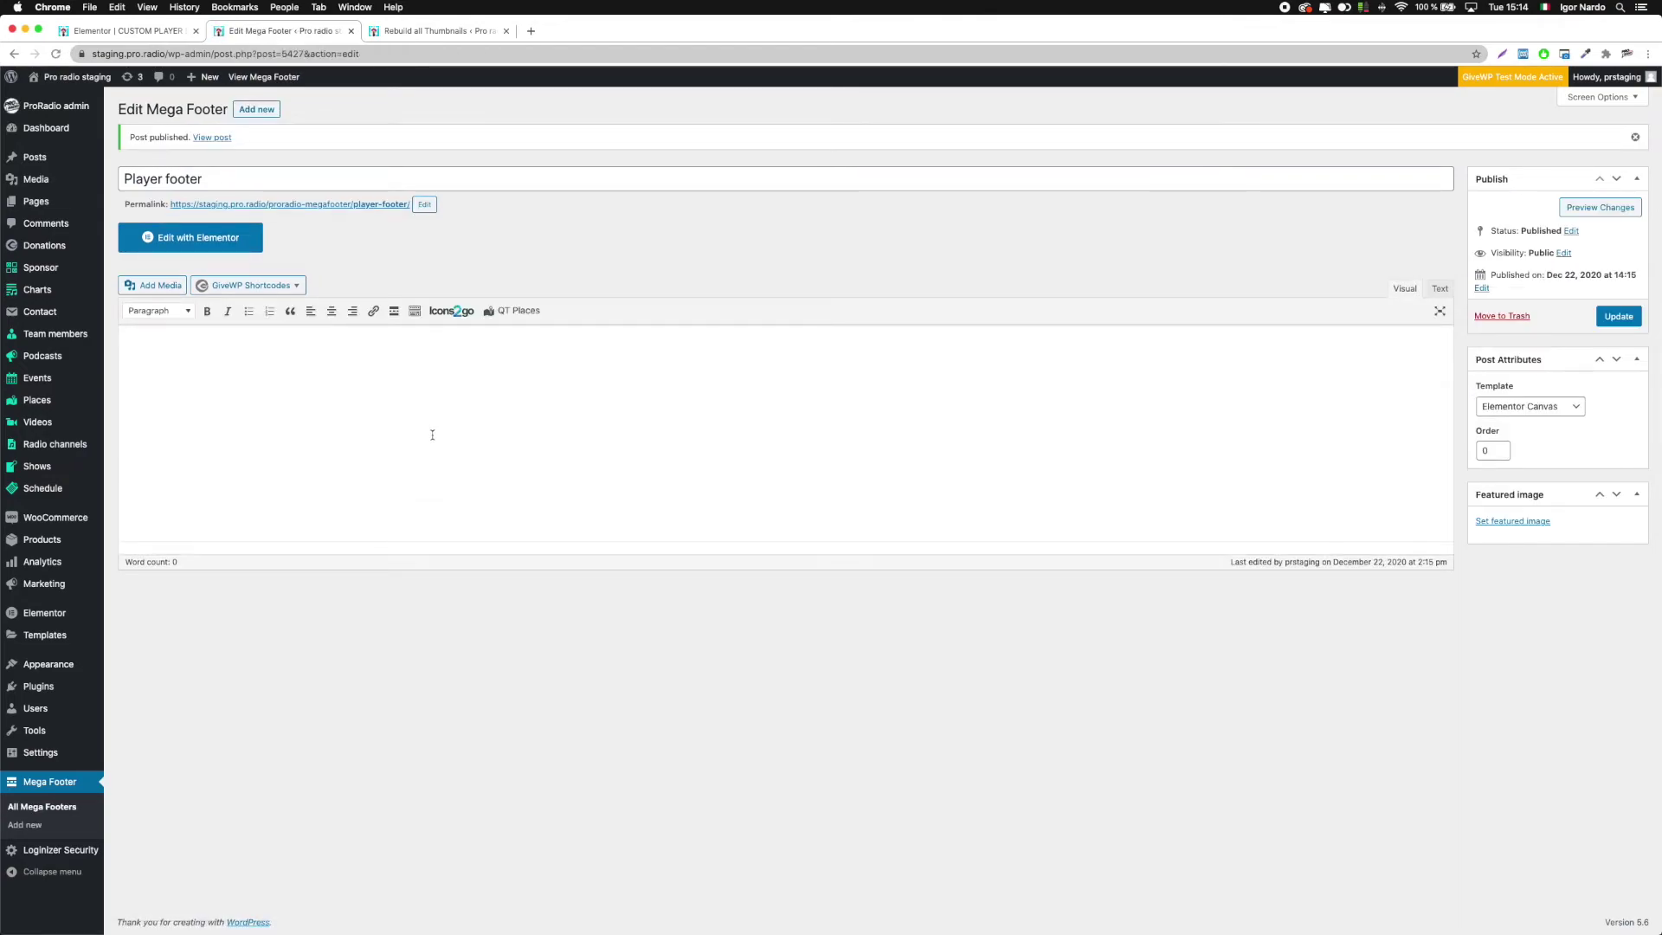
# - Edit the footer with Elementor and insert the saved CUSTOM PLAYER SPACE template without importing its document settings
pyautogui.click(216, 237)
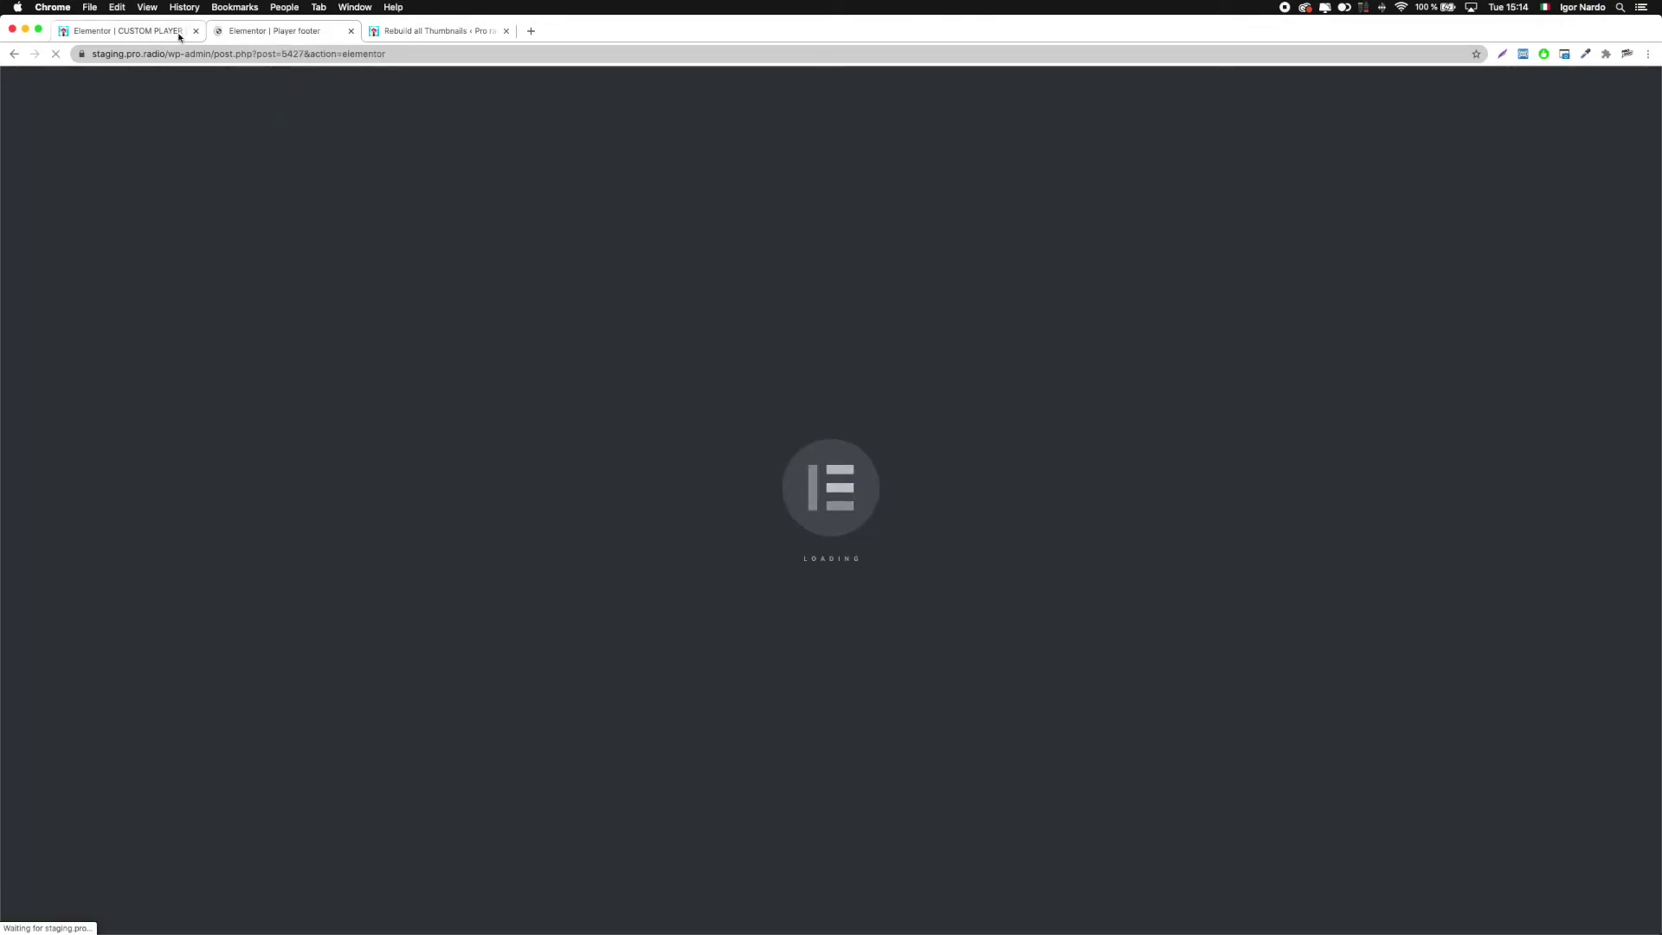
pyautogui.click(195, 30)
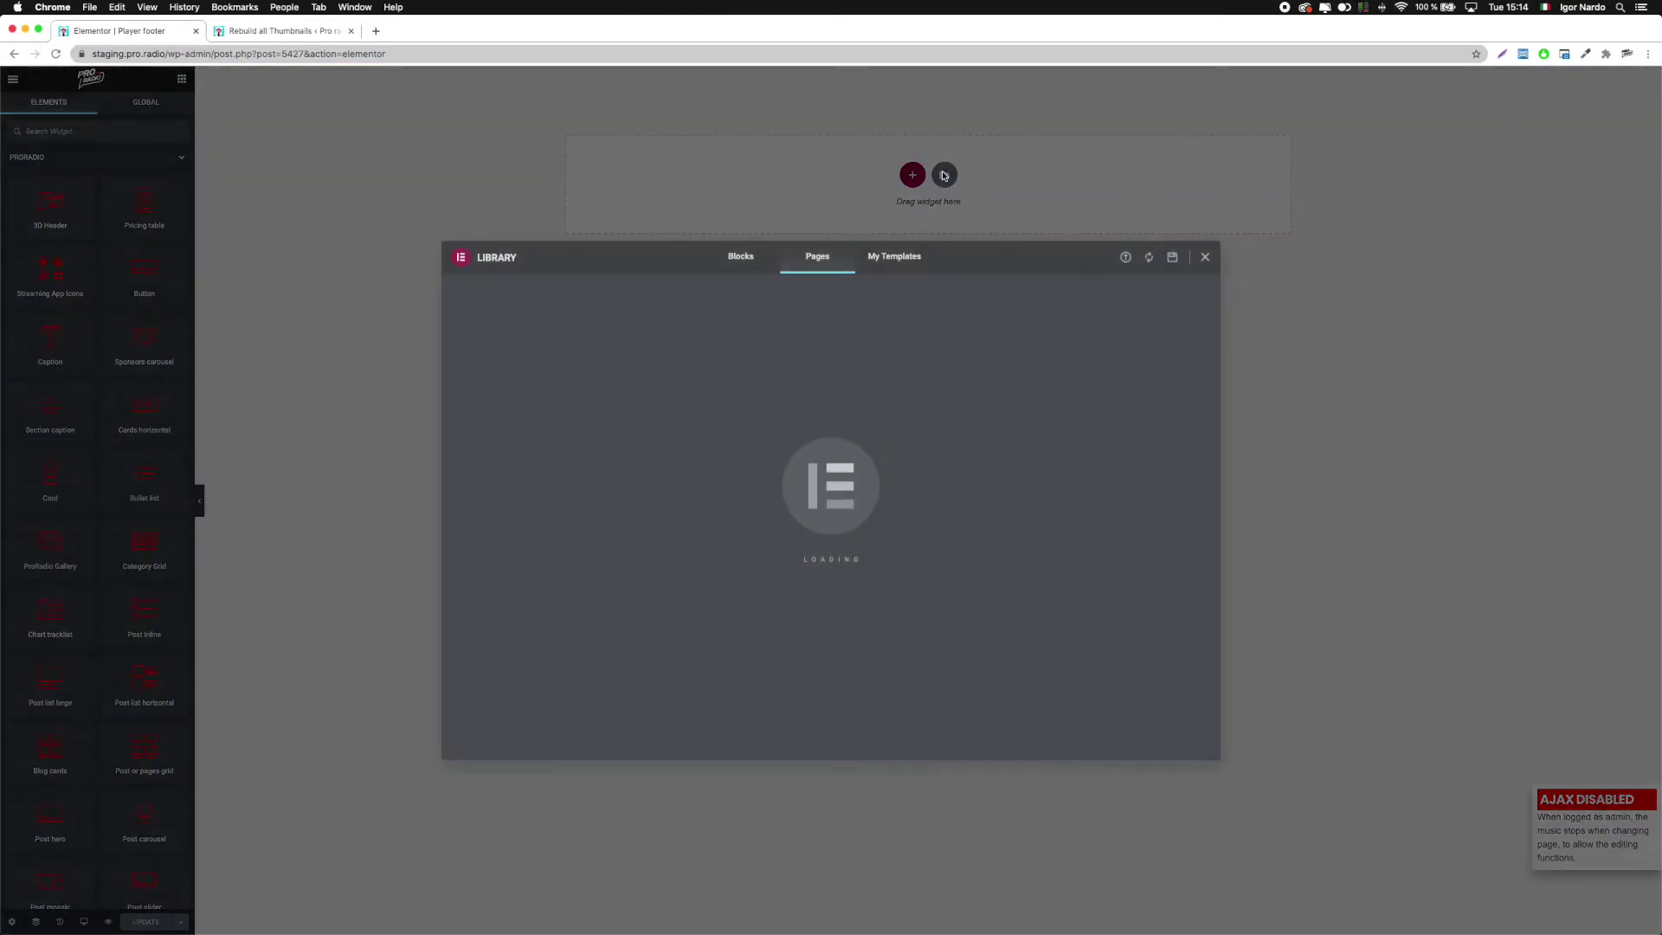
pyautogui.click(876, 265)
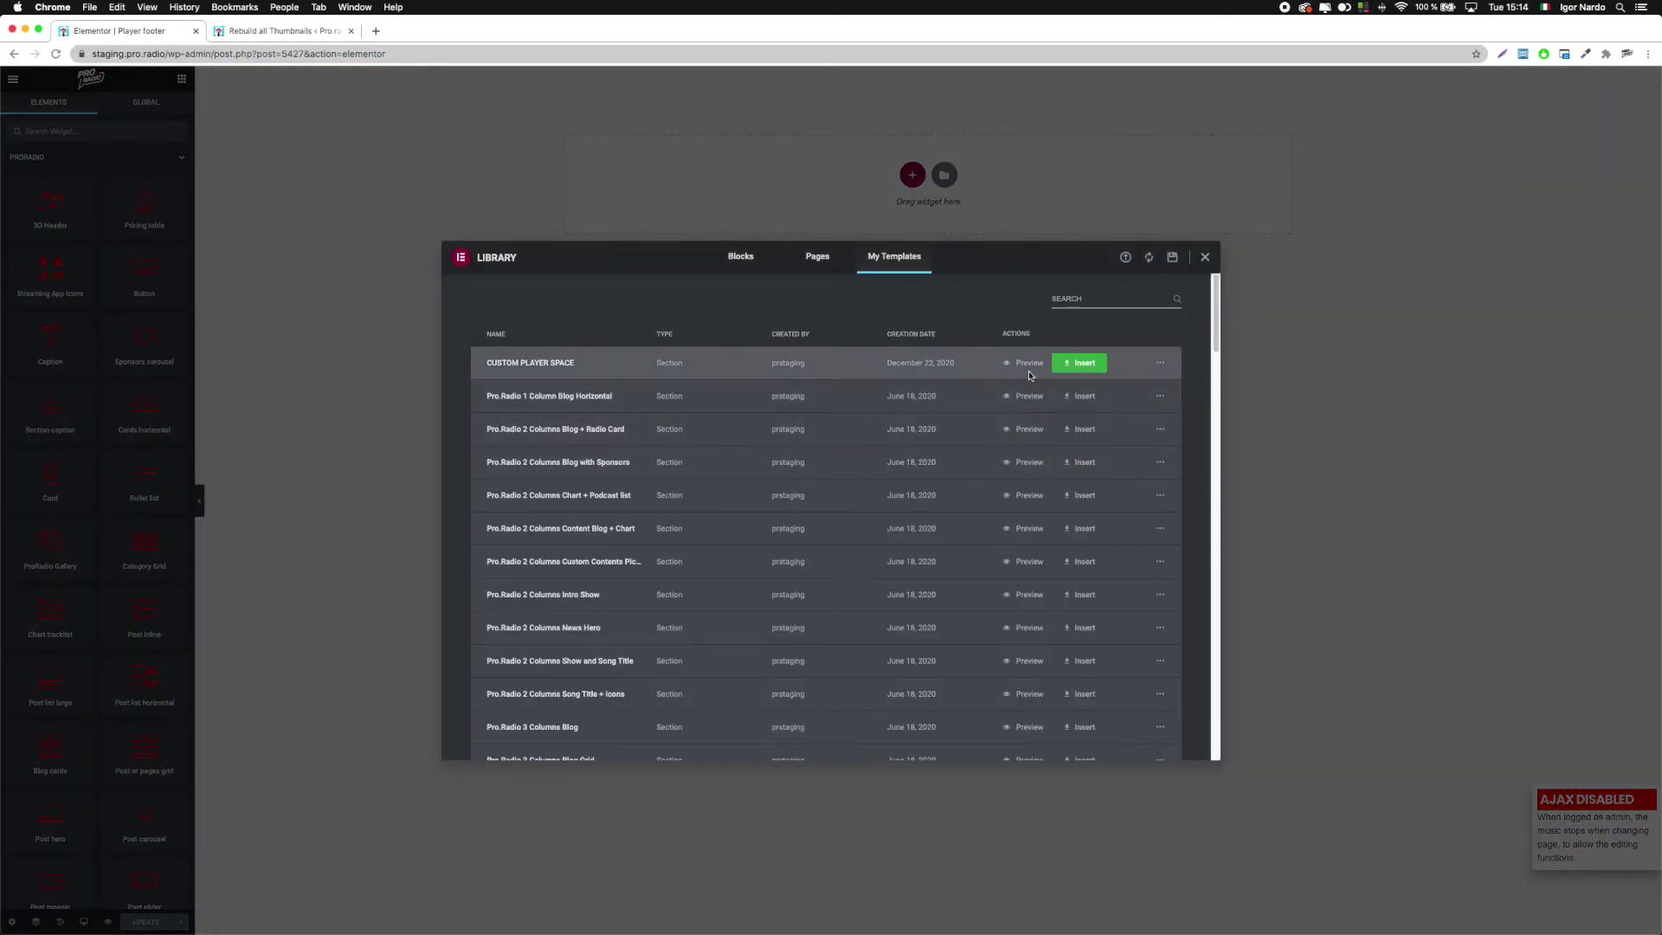
pyautogui.click(1084, 364)
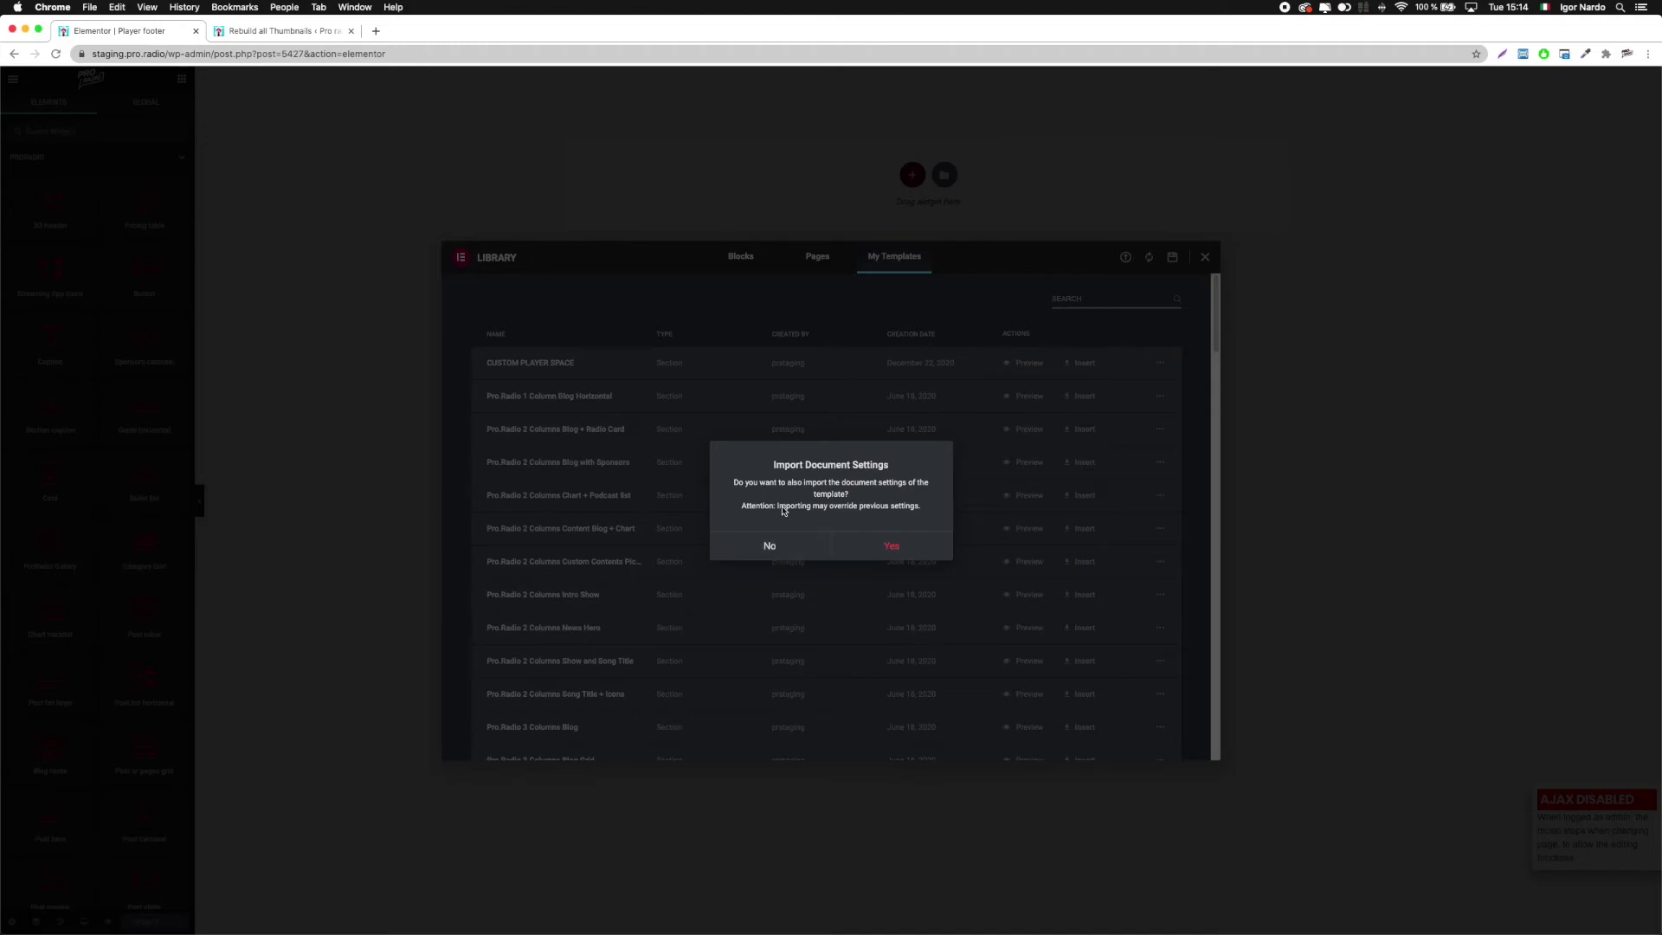
pyautogui.click(765, 546)
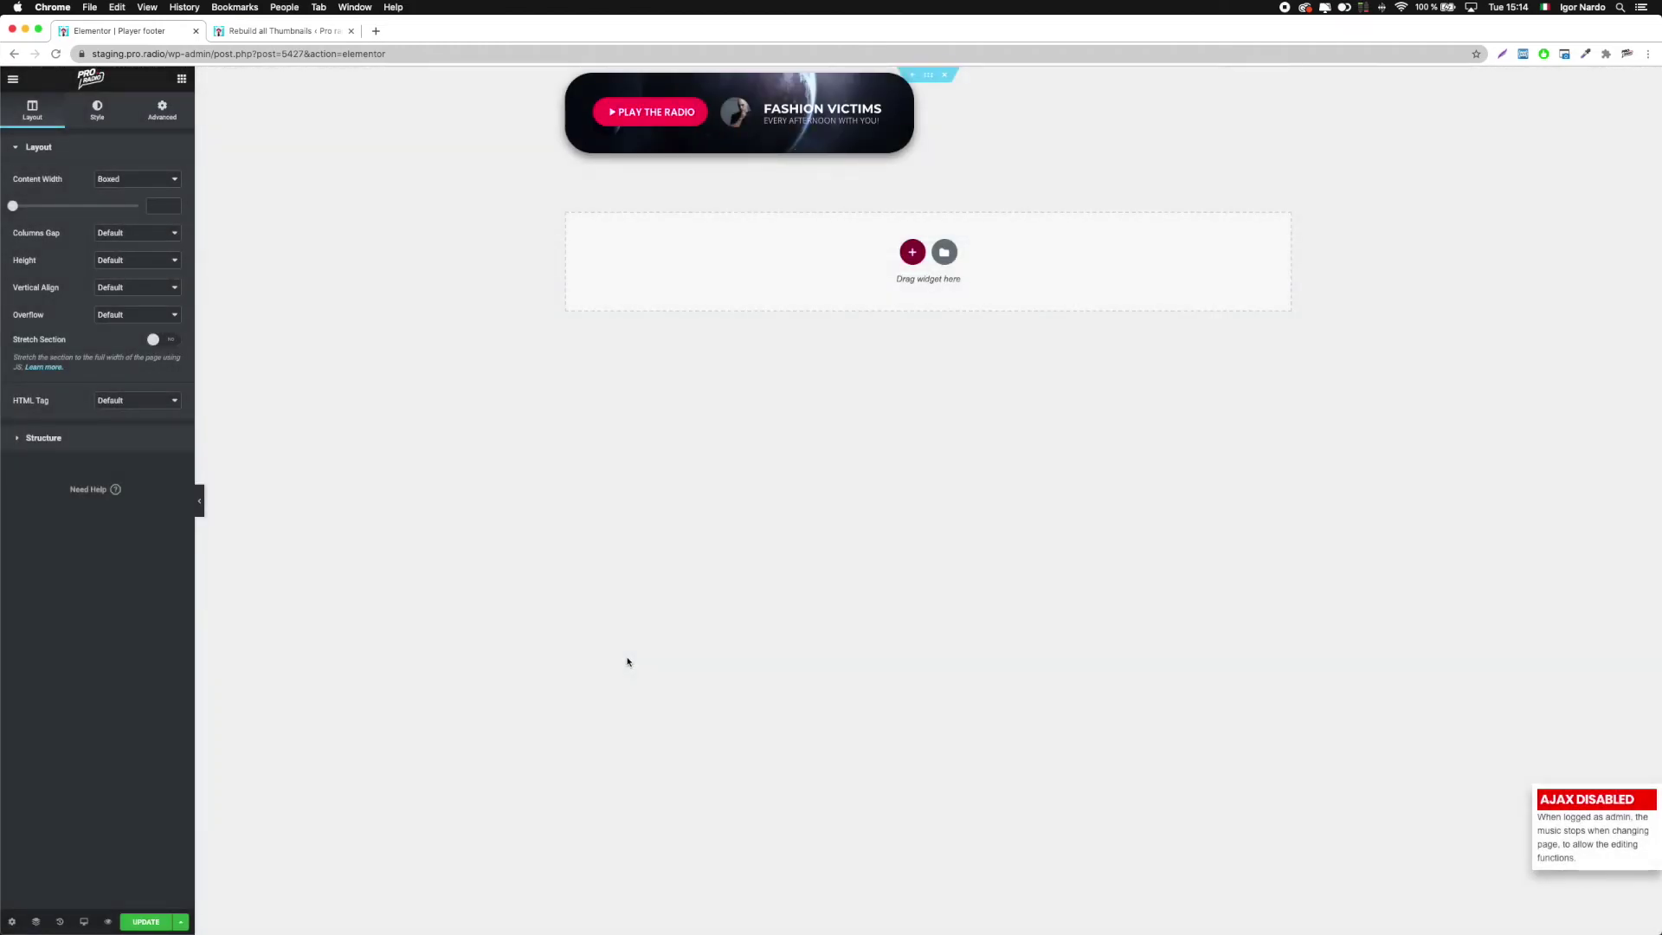
# - Set the player's positioning to Fixed with a bottom offset of 10 and a left offset of 10, and update the footer
pyautogui.click(993, 101)
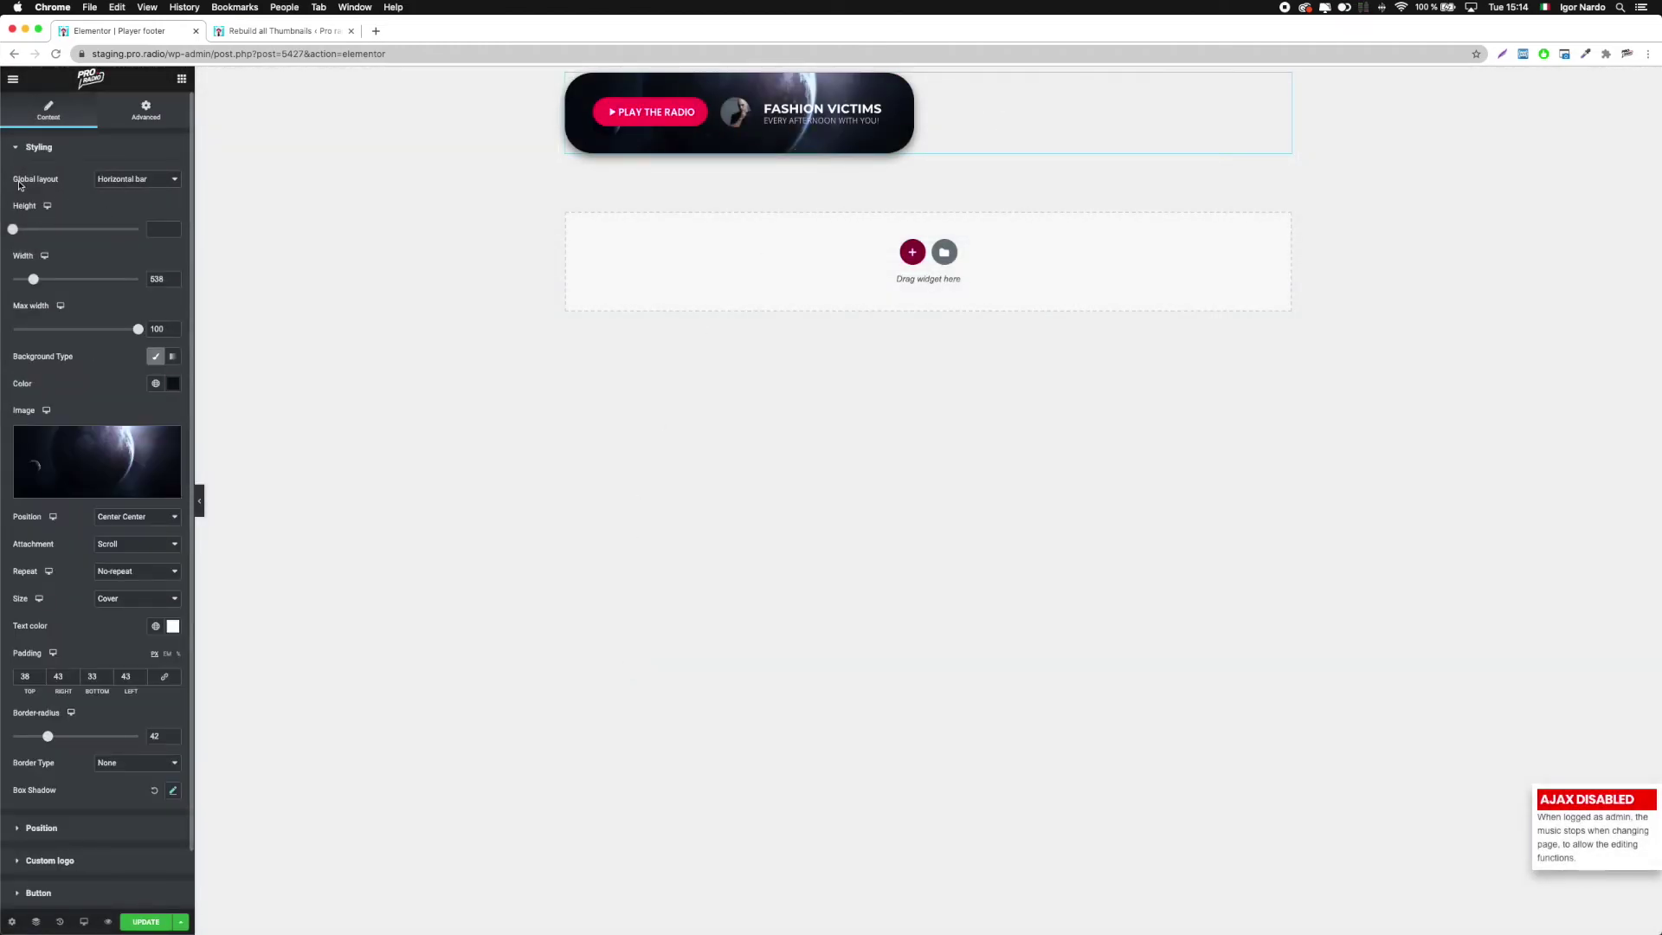
pyautogui.click(28, 152)
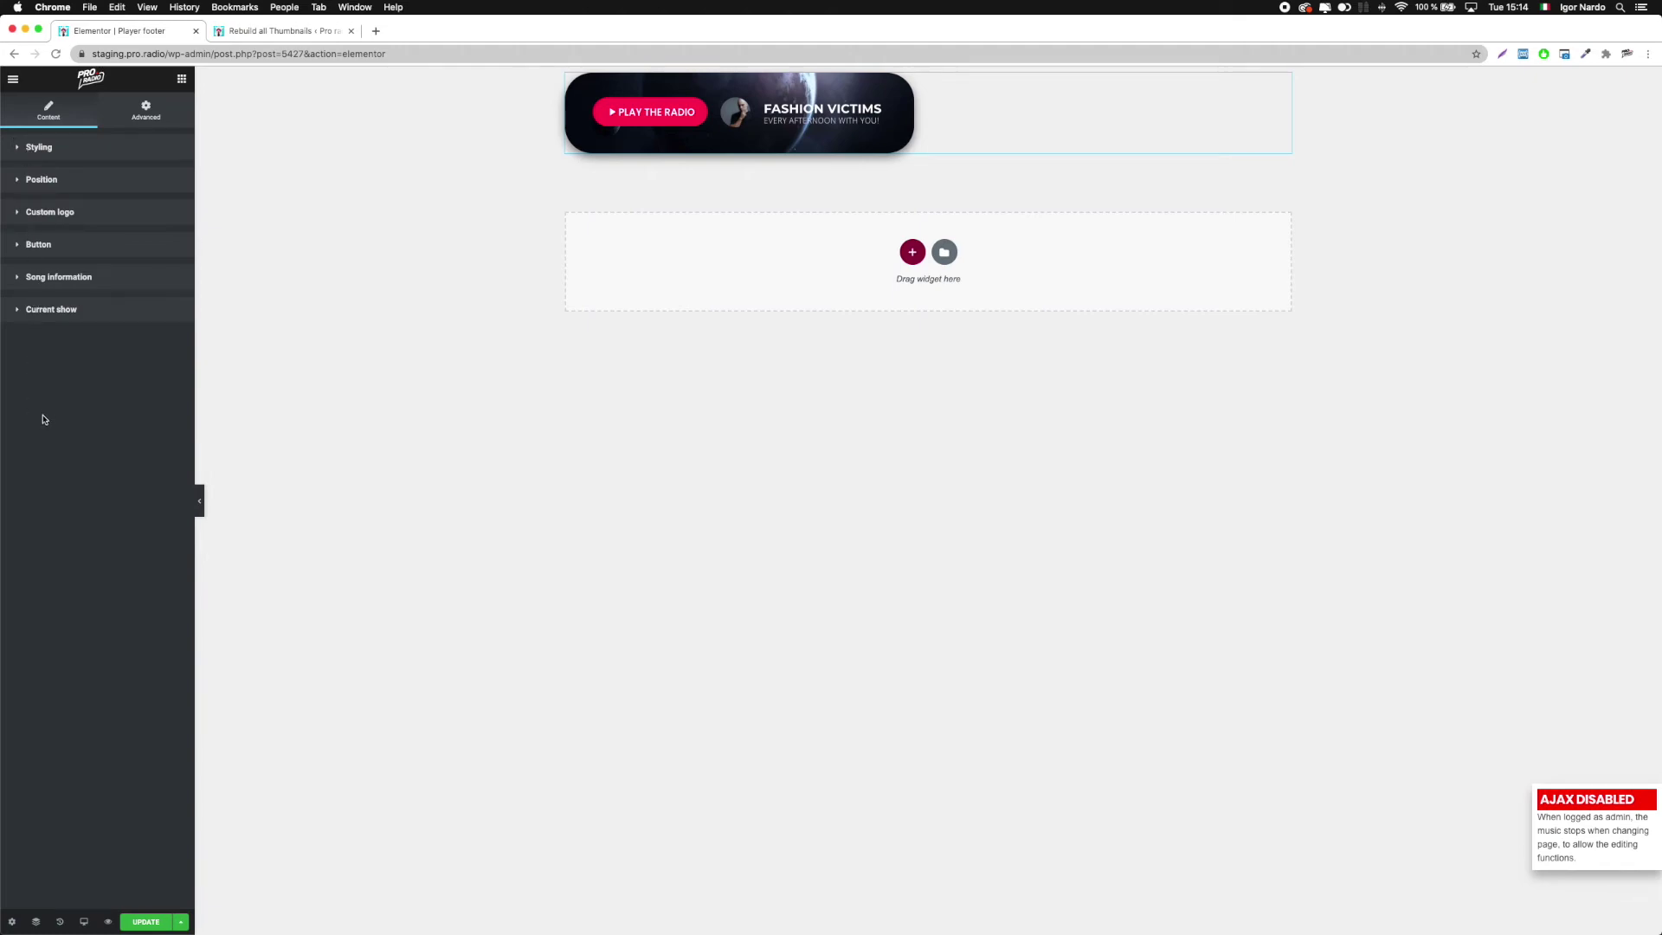
pyautogui.click(53, 181)
pyautogui.click(125, 211)
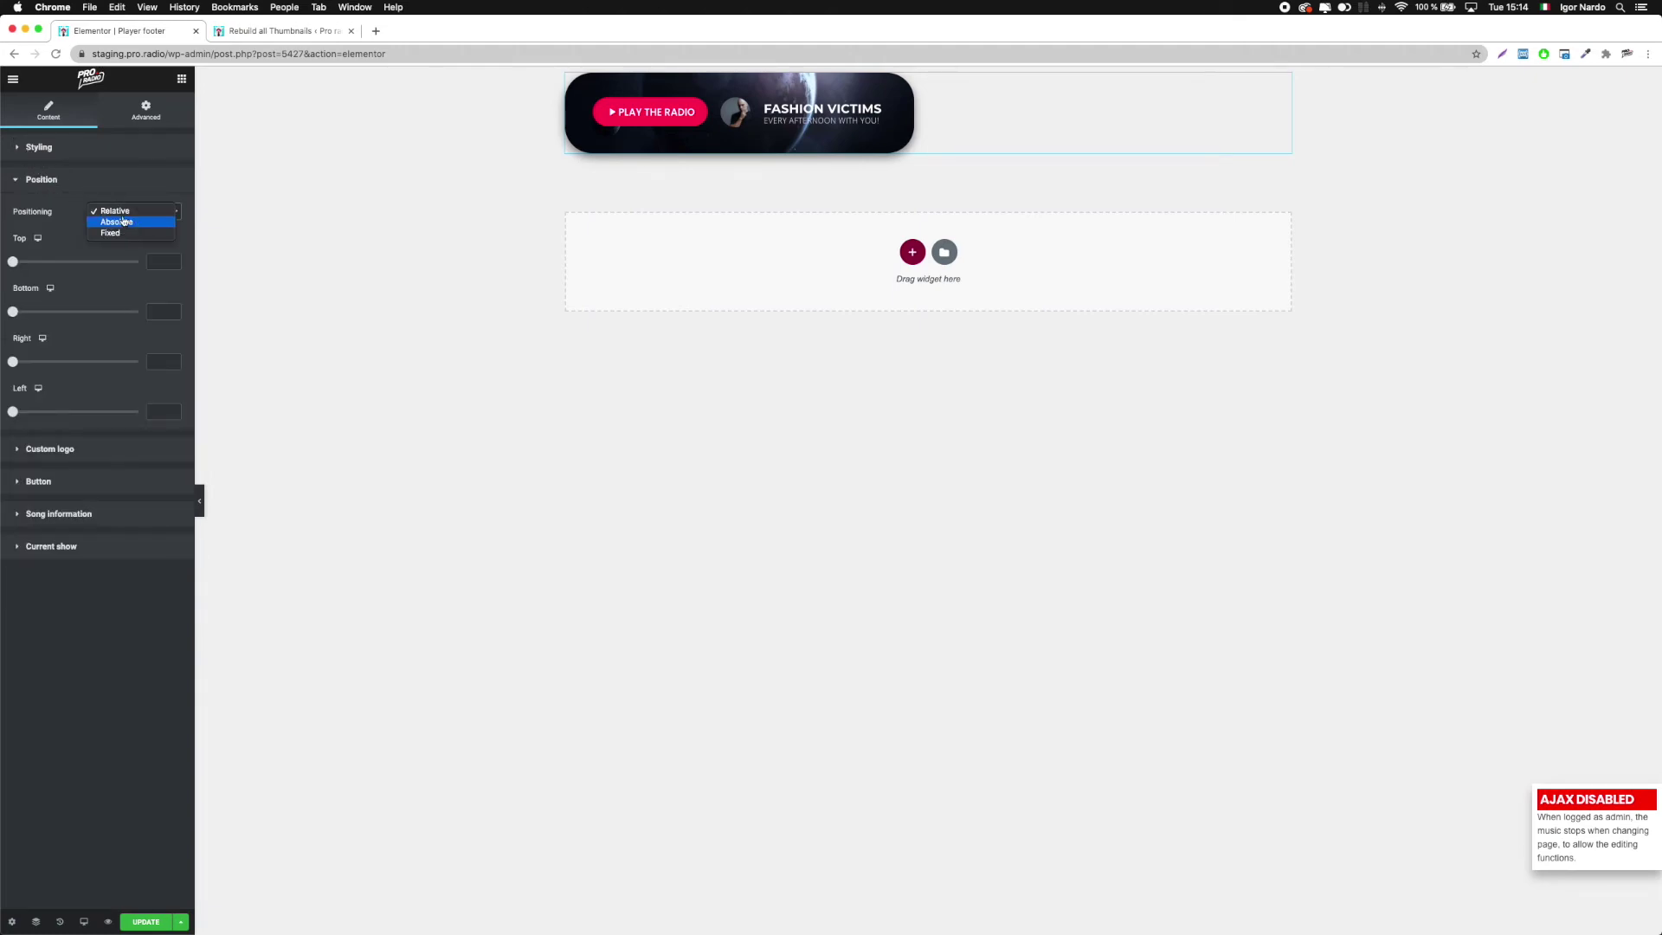
pyautogui.click(116, 231)
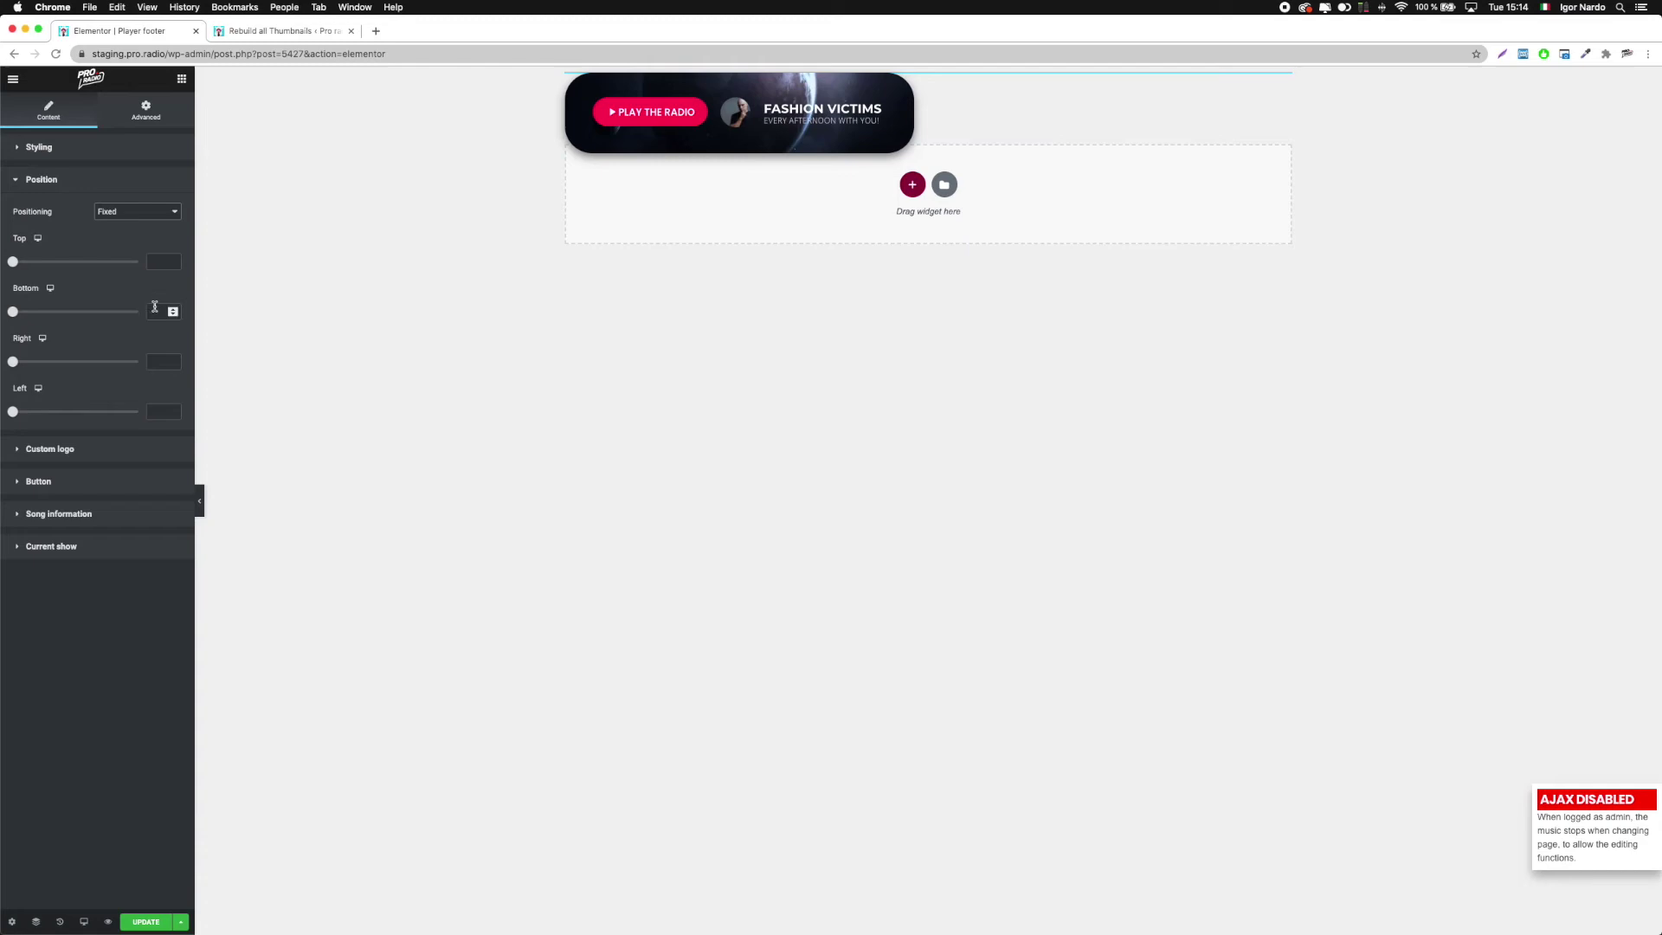
pyautogui.click(149, 309)
pyautogui.write('10')
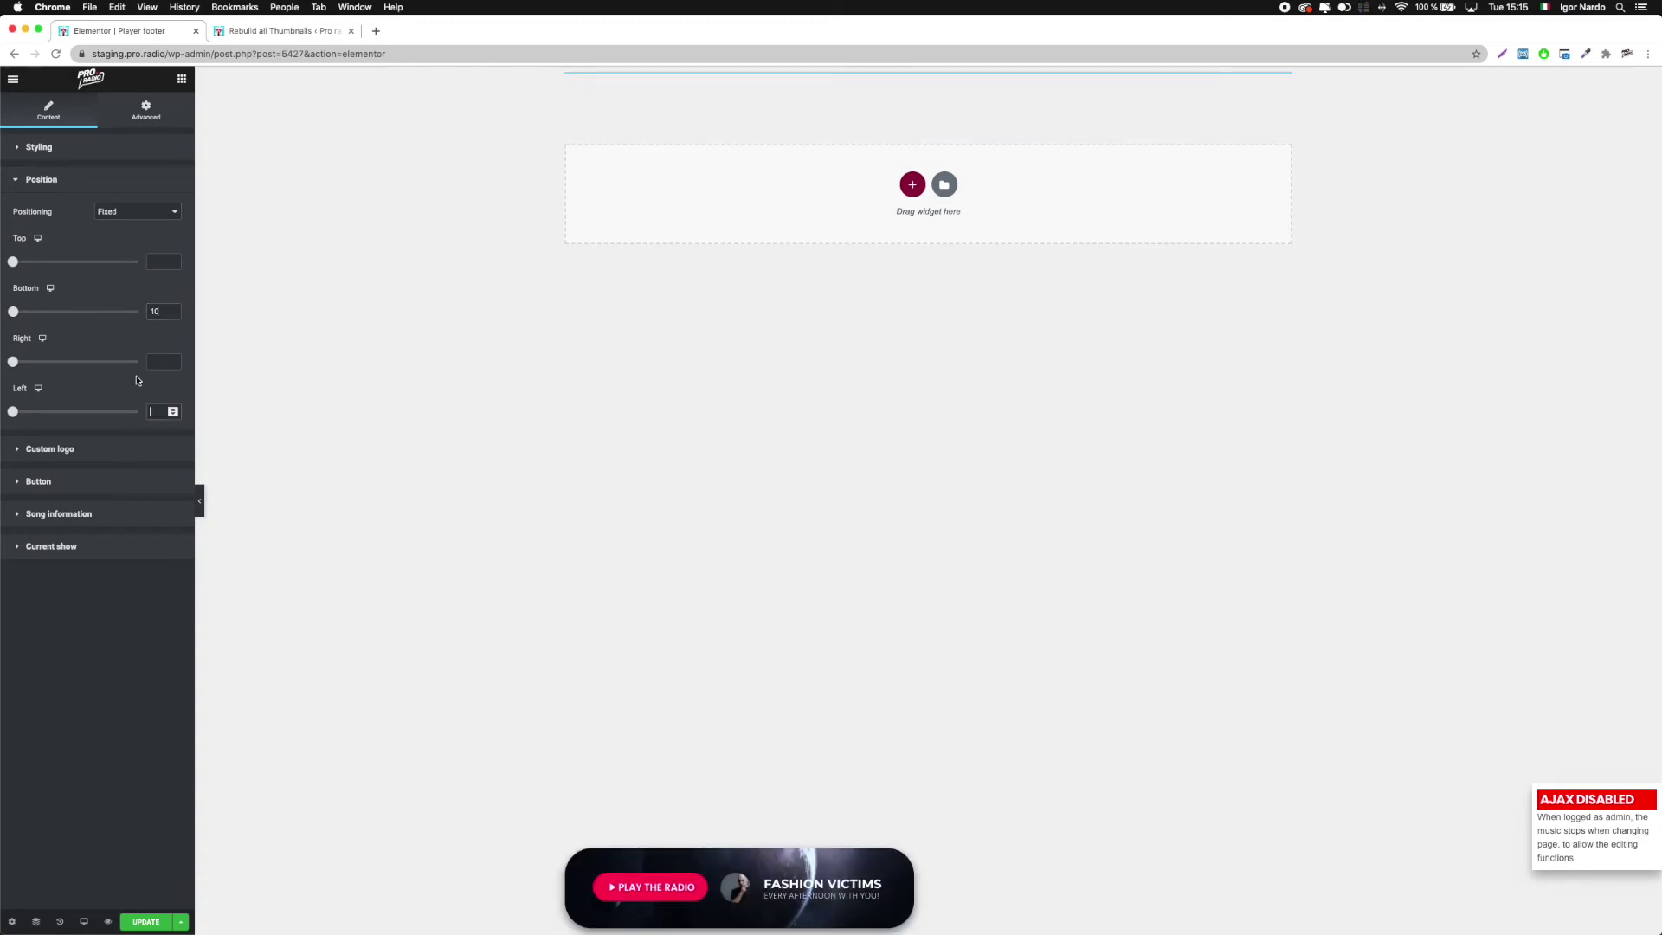
pyautogui.write('10')
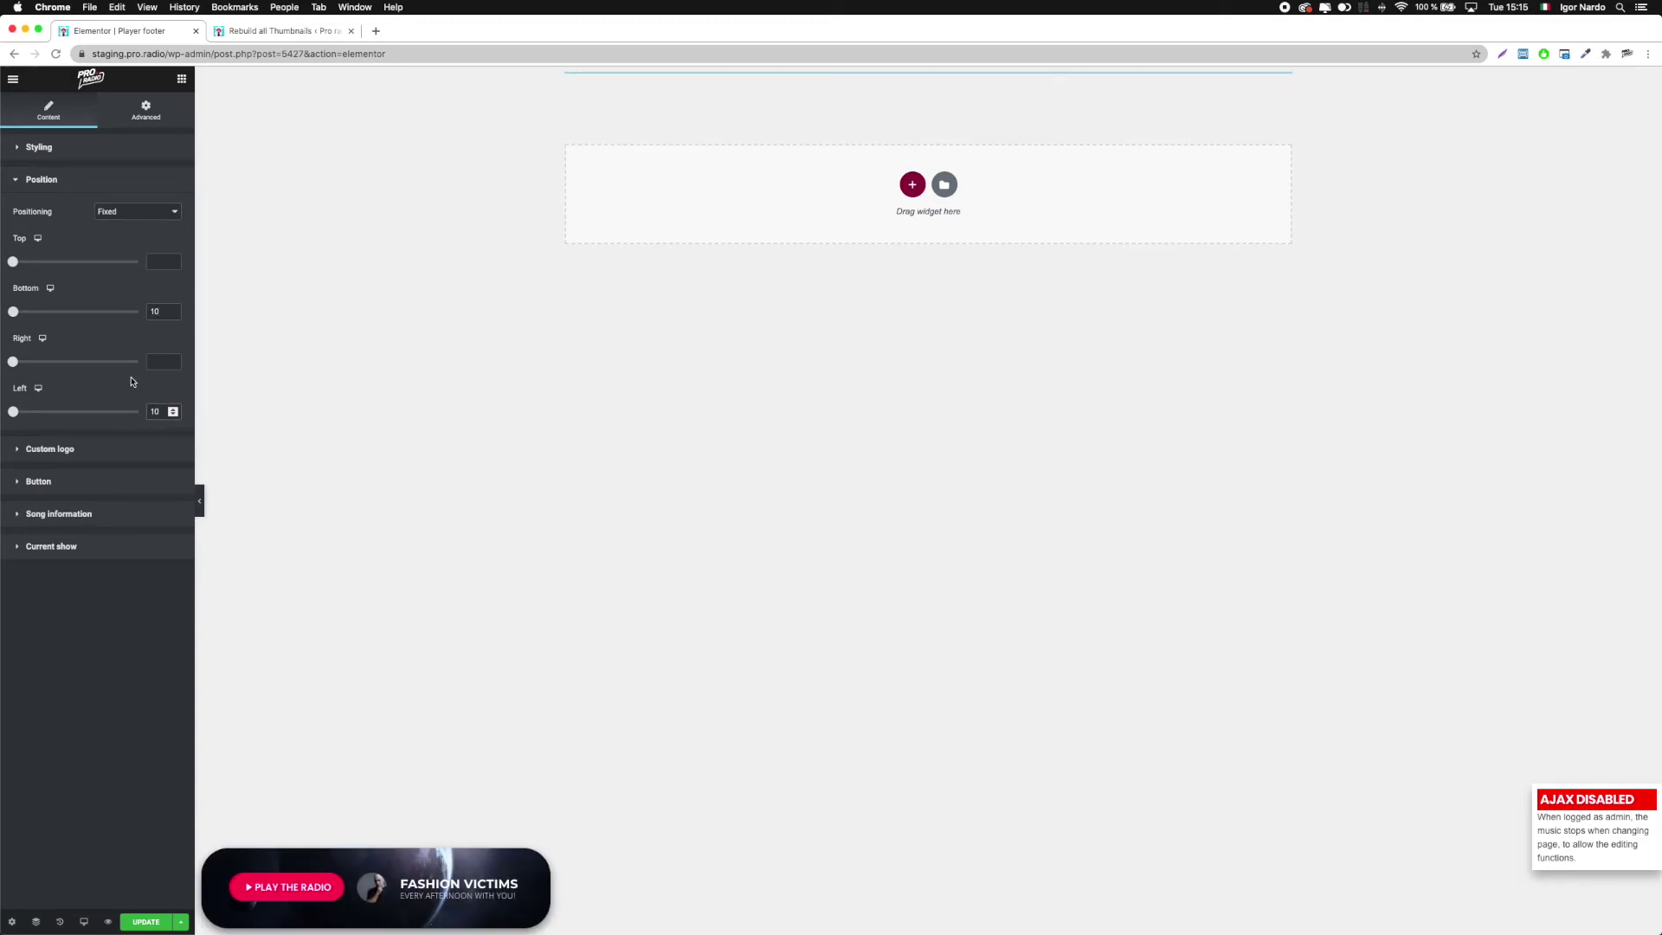
pyautogui.click(144, 923)
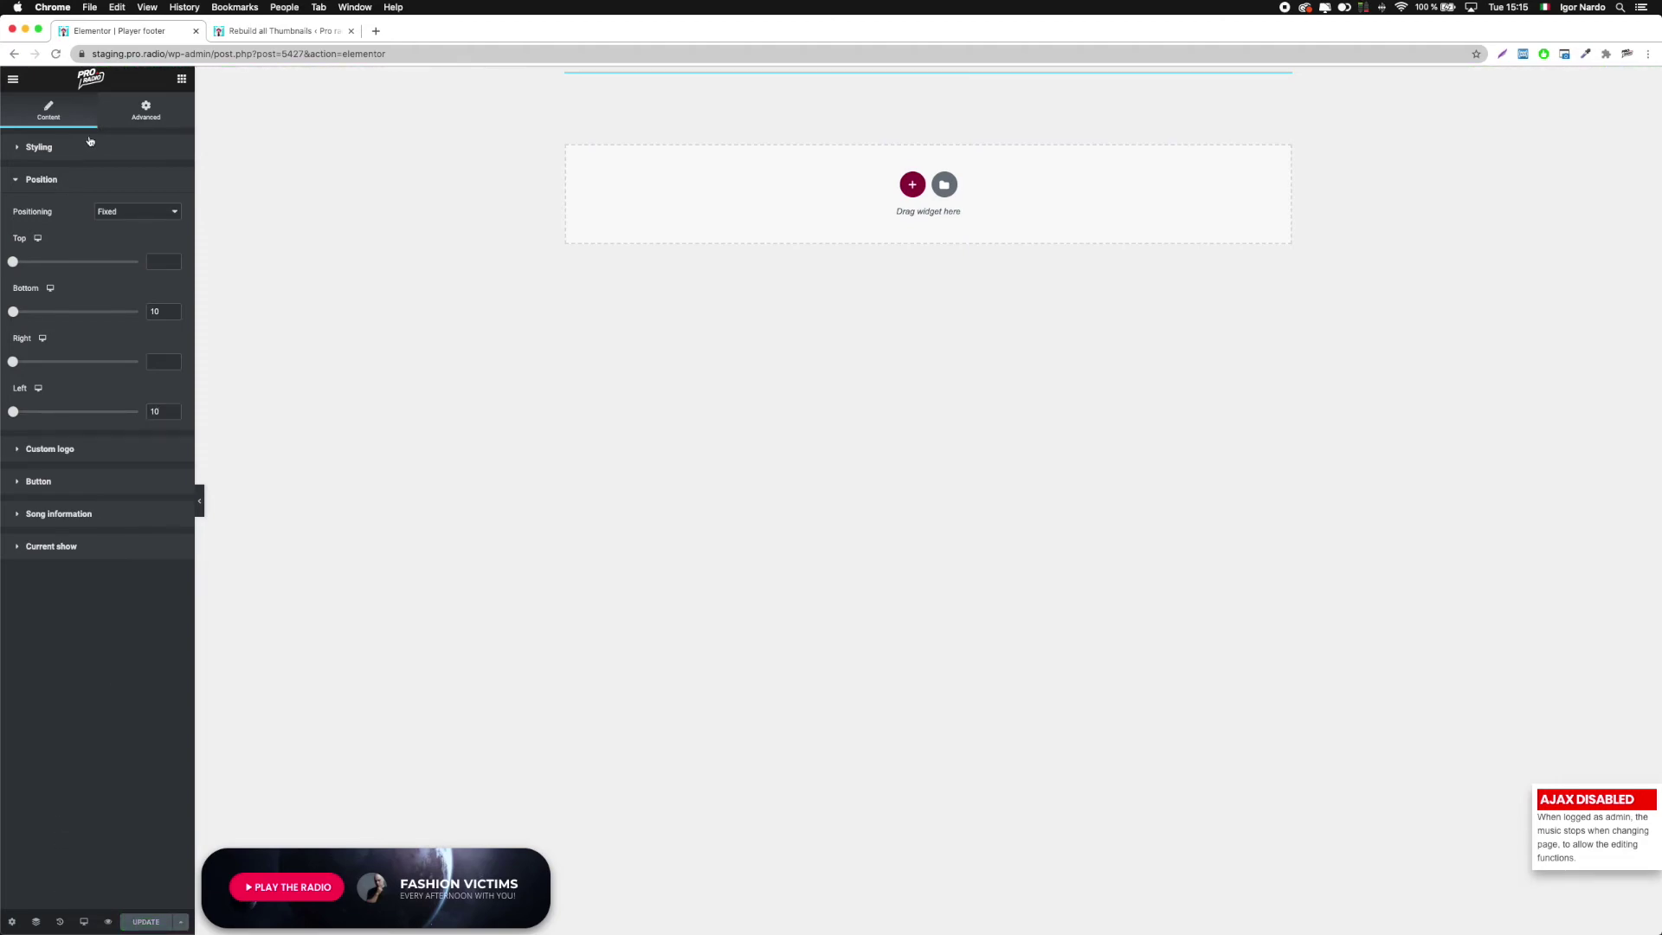
# - Open the site's admin dashboard in a new browser tab and open the theme customizer
pyautogui.click(167, 53)
pyautogui.moveTo(198, 53); pyautogui.dragTo(245, 54)
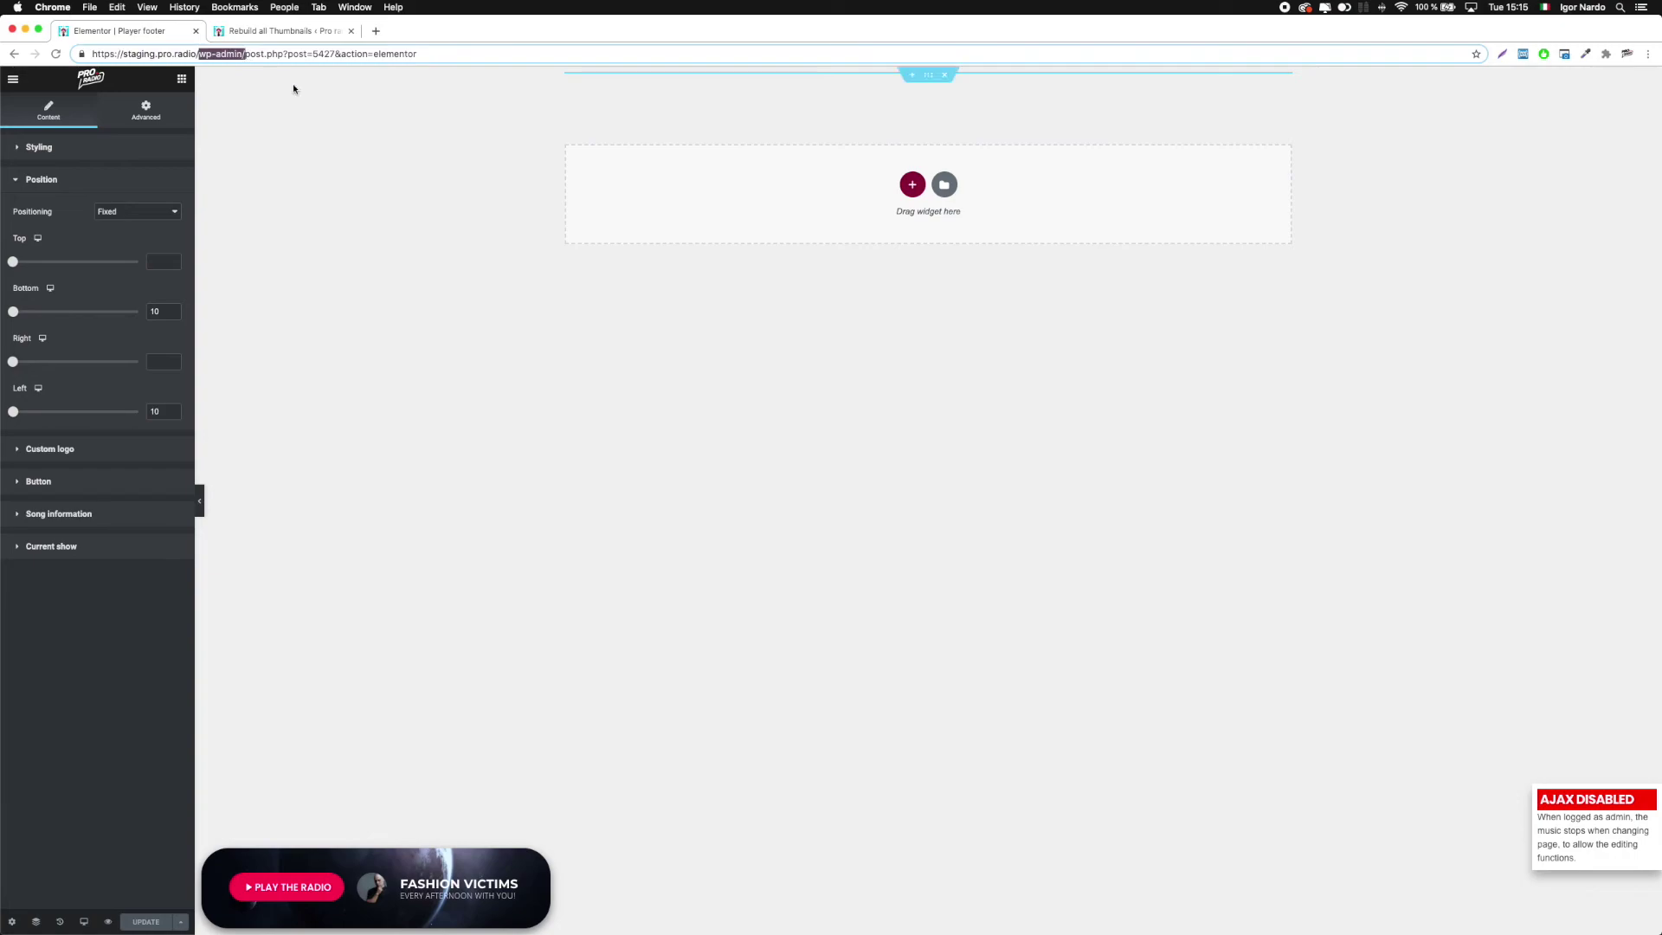
pyautogui.hotkey('shift', 'Home')
pyautogui.press('super+c')
pyautogui.press('super+t')
pyautogui.press('super+v')
pyautogui.press('Return')
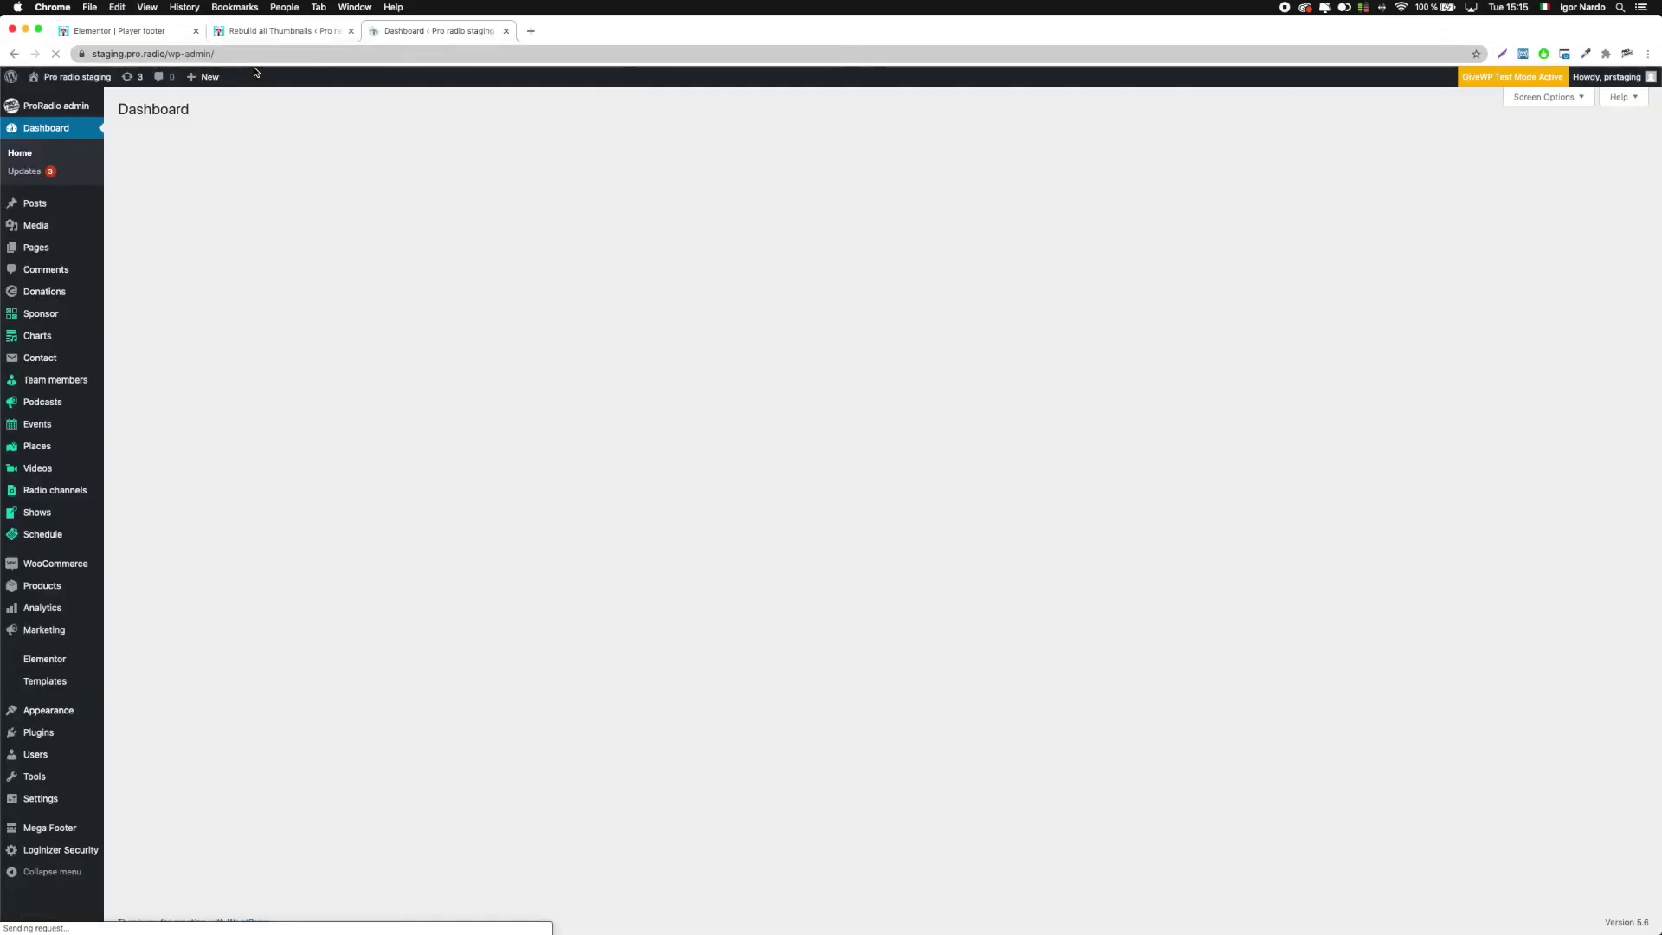
pyautogui.moveTo(47, 710)
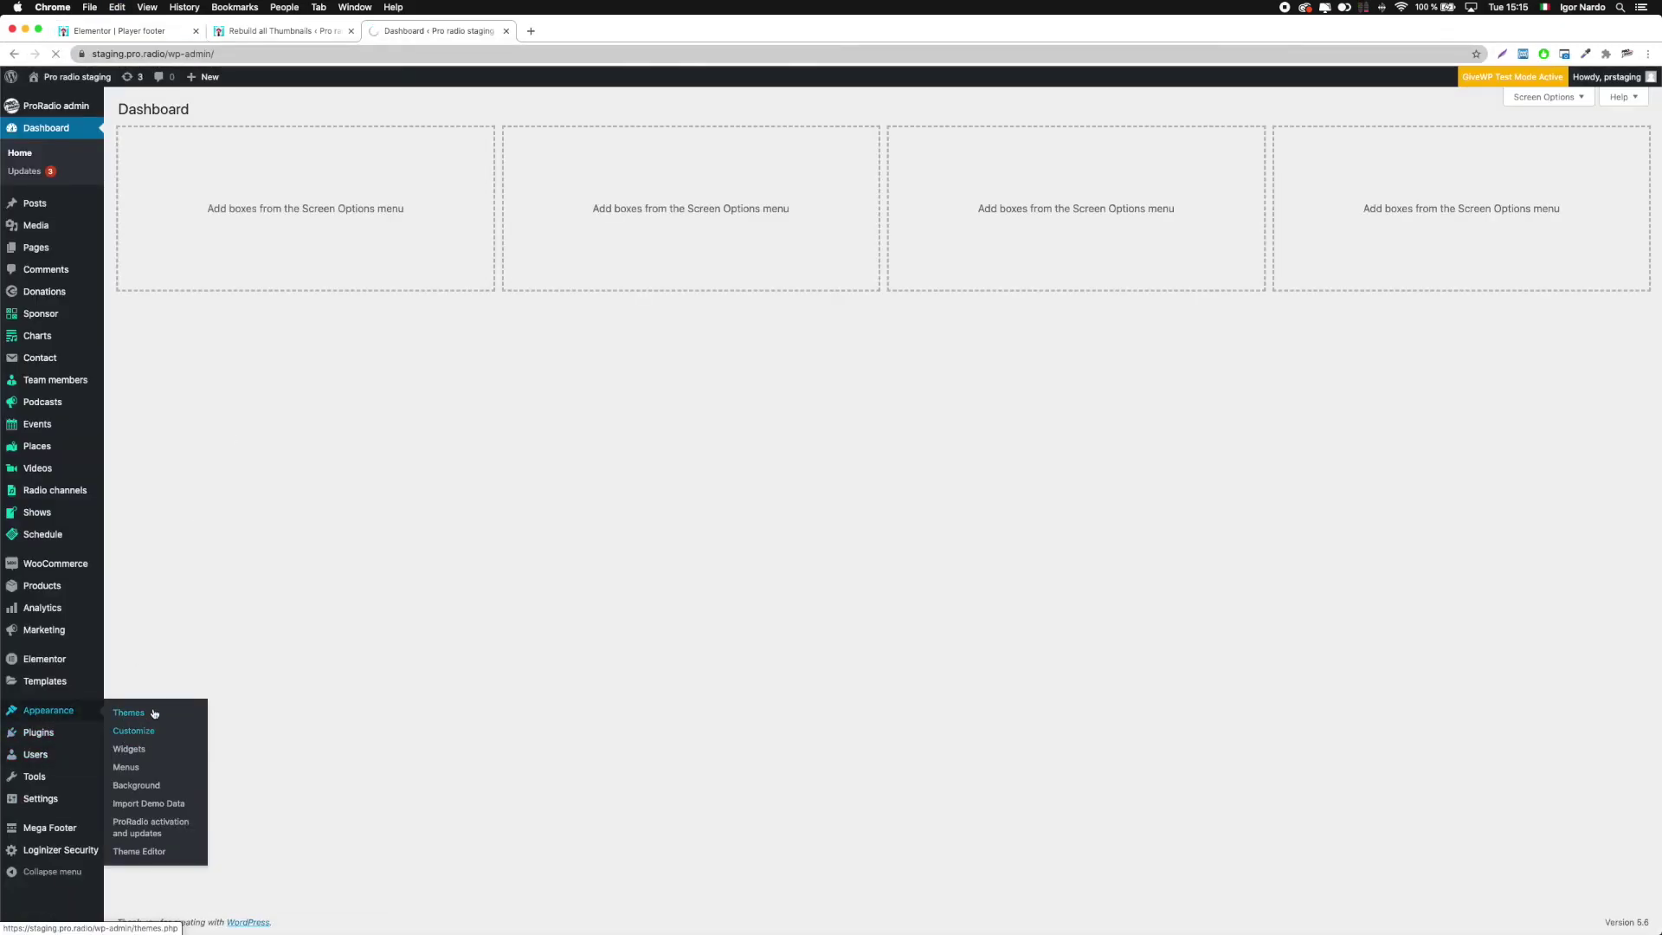
pyautogui.click(134, 728)
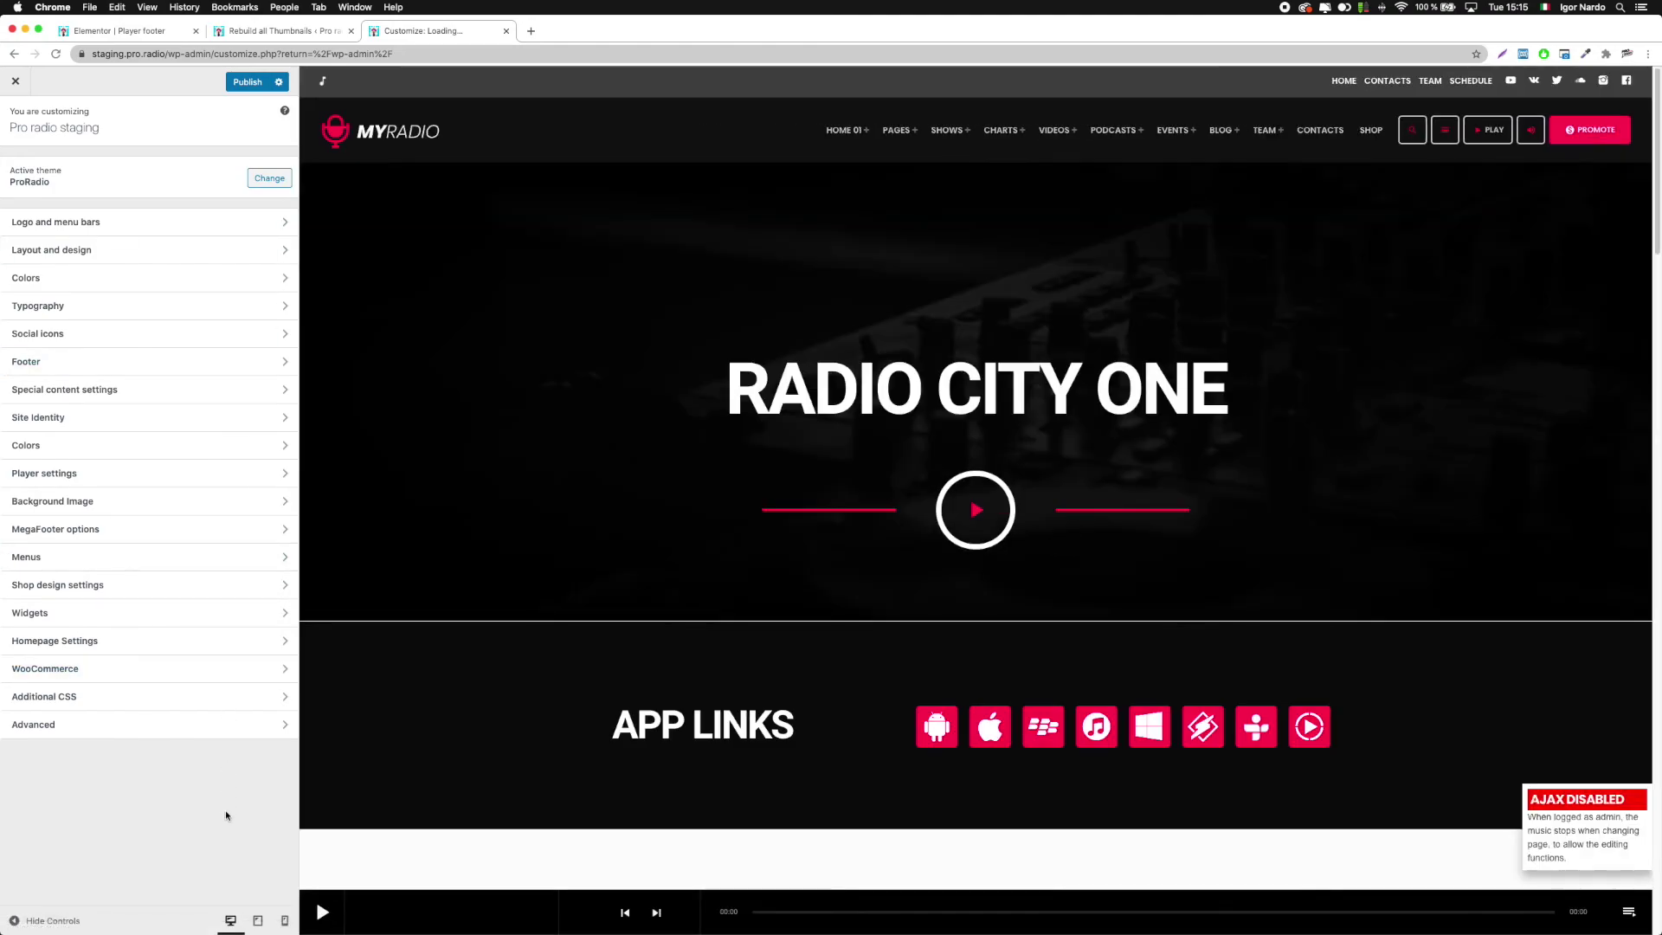
# - Choose Player footer as Mega footer 1 in the MegaFooter options
pyautogui.click(92, 531)
pyautogui.click(43, 188)
pyautogui.click(63, 217)
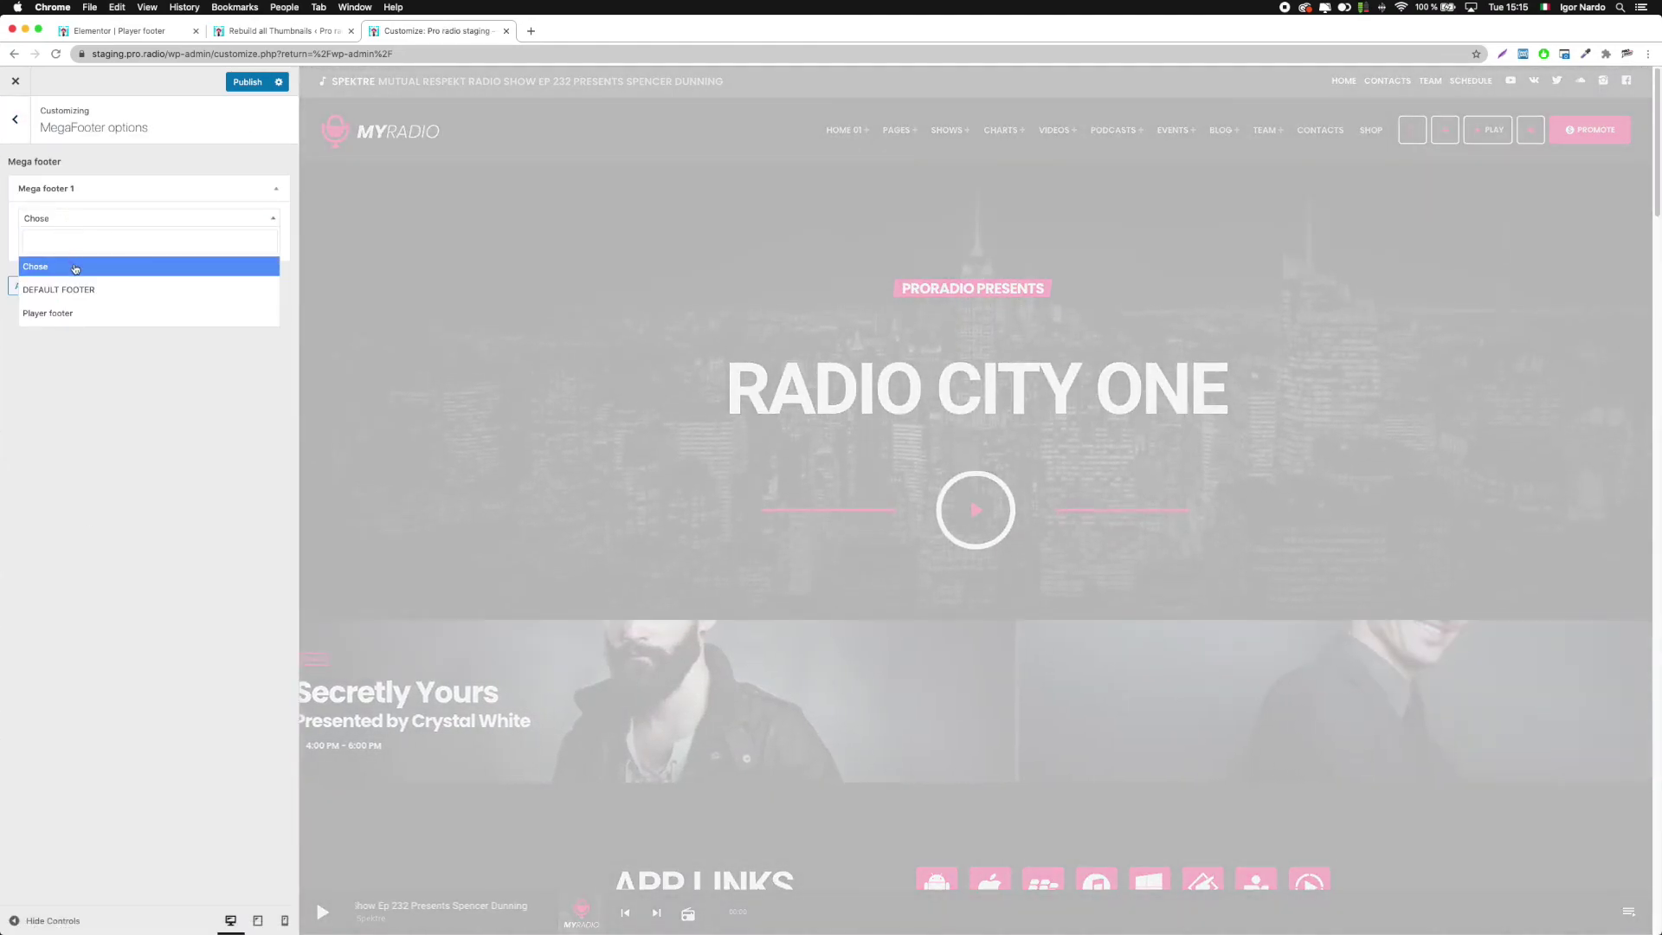
pyautogui.click(84, 309)
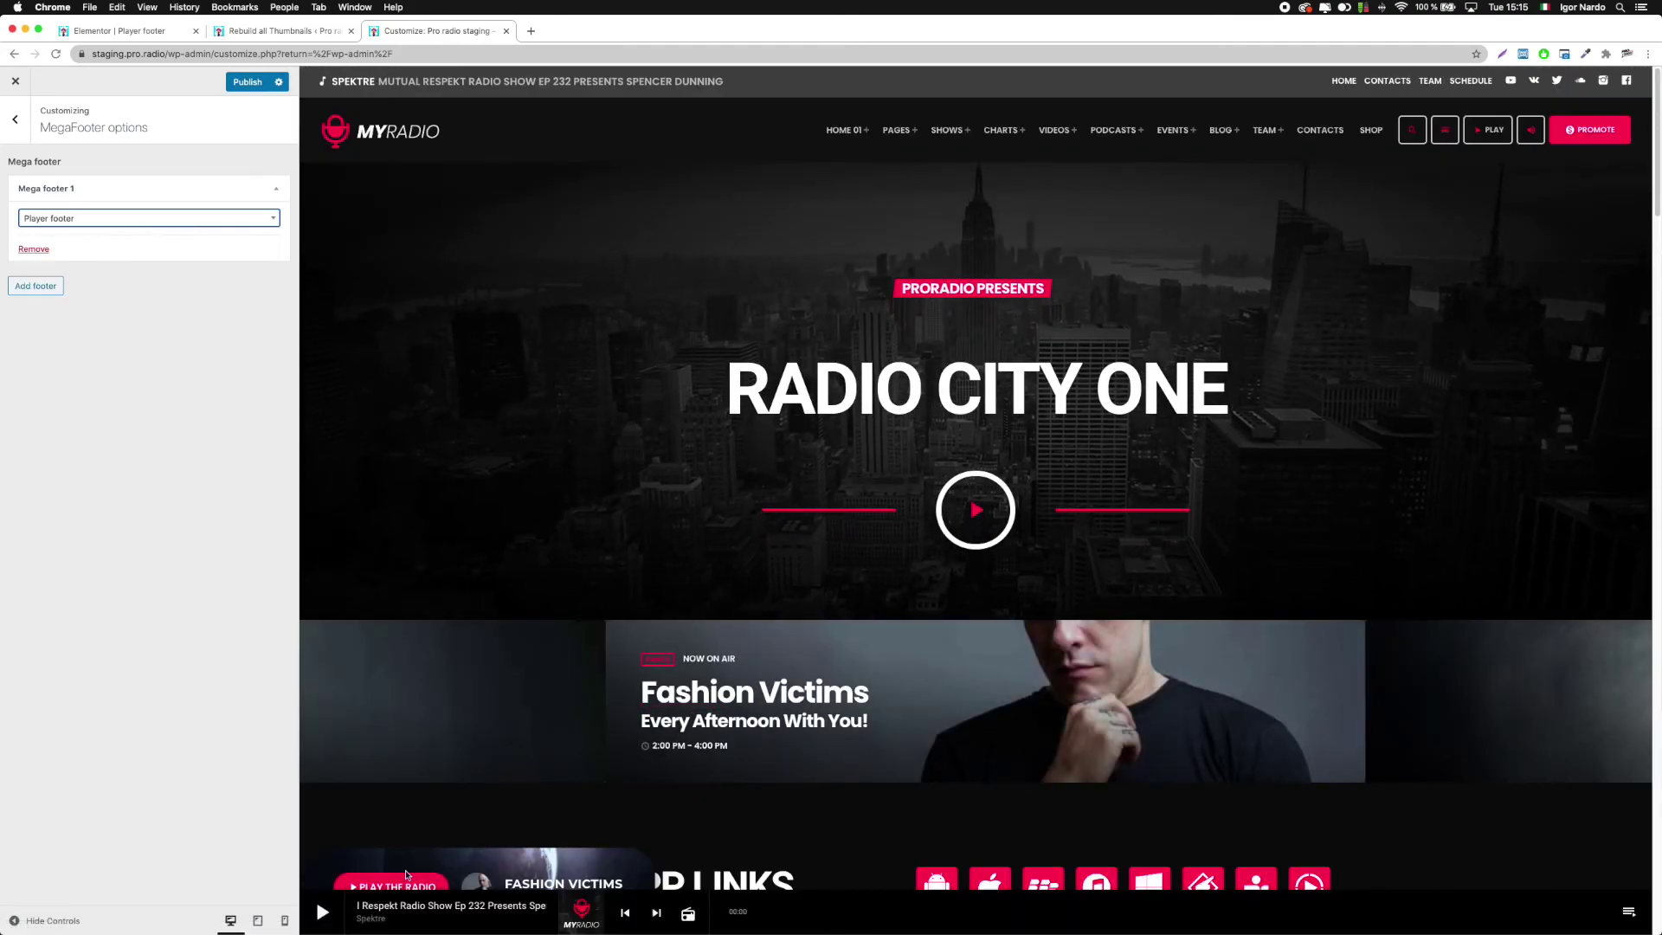
# - Set Player visibility to Hidden in the theme's player options, publish the customizer changes and return to the dashboard
pyautogui.click(14, 119)
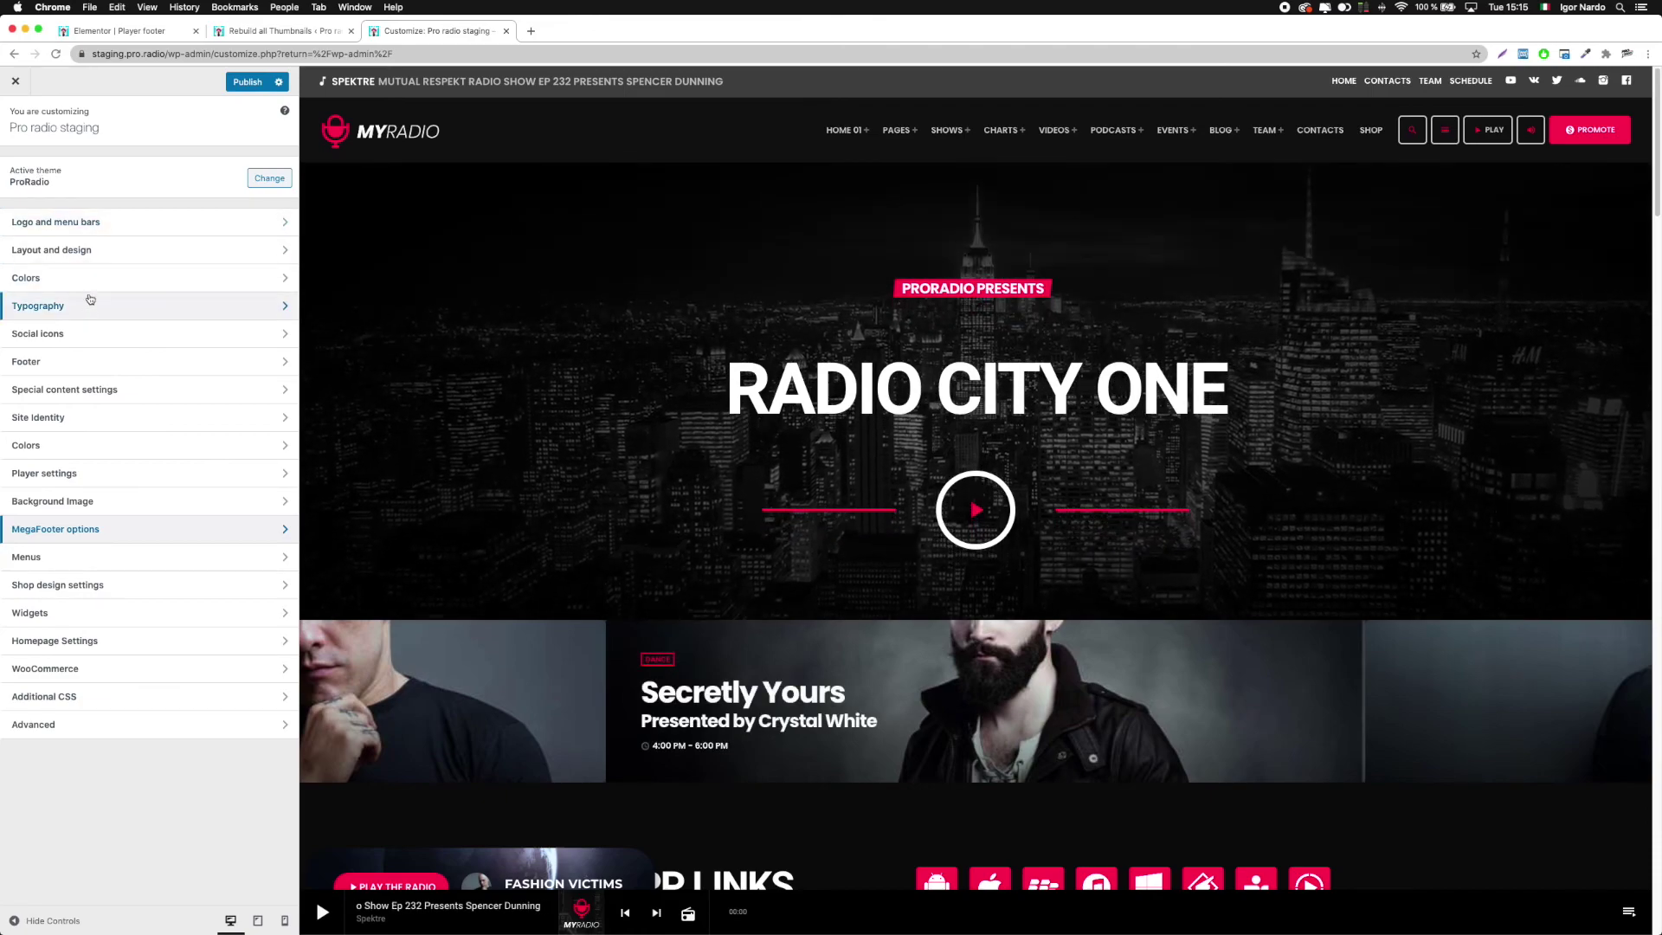
pyautogui.click(89, 476)
pyautogui.click(60, 164)
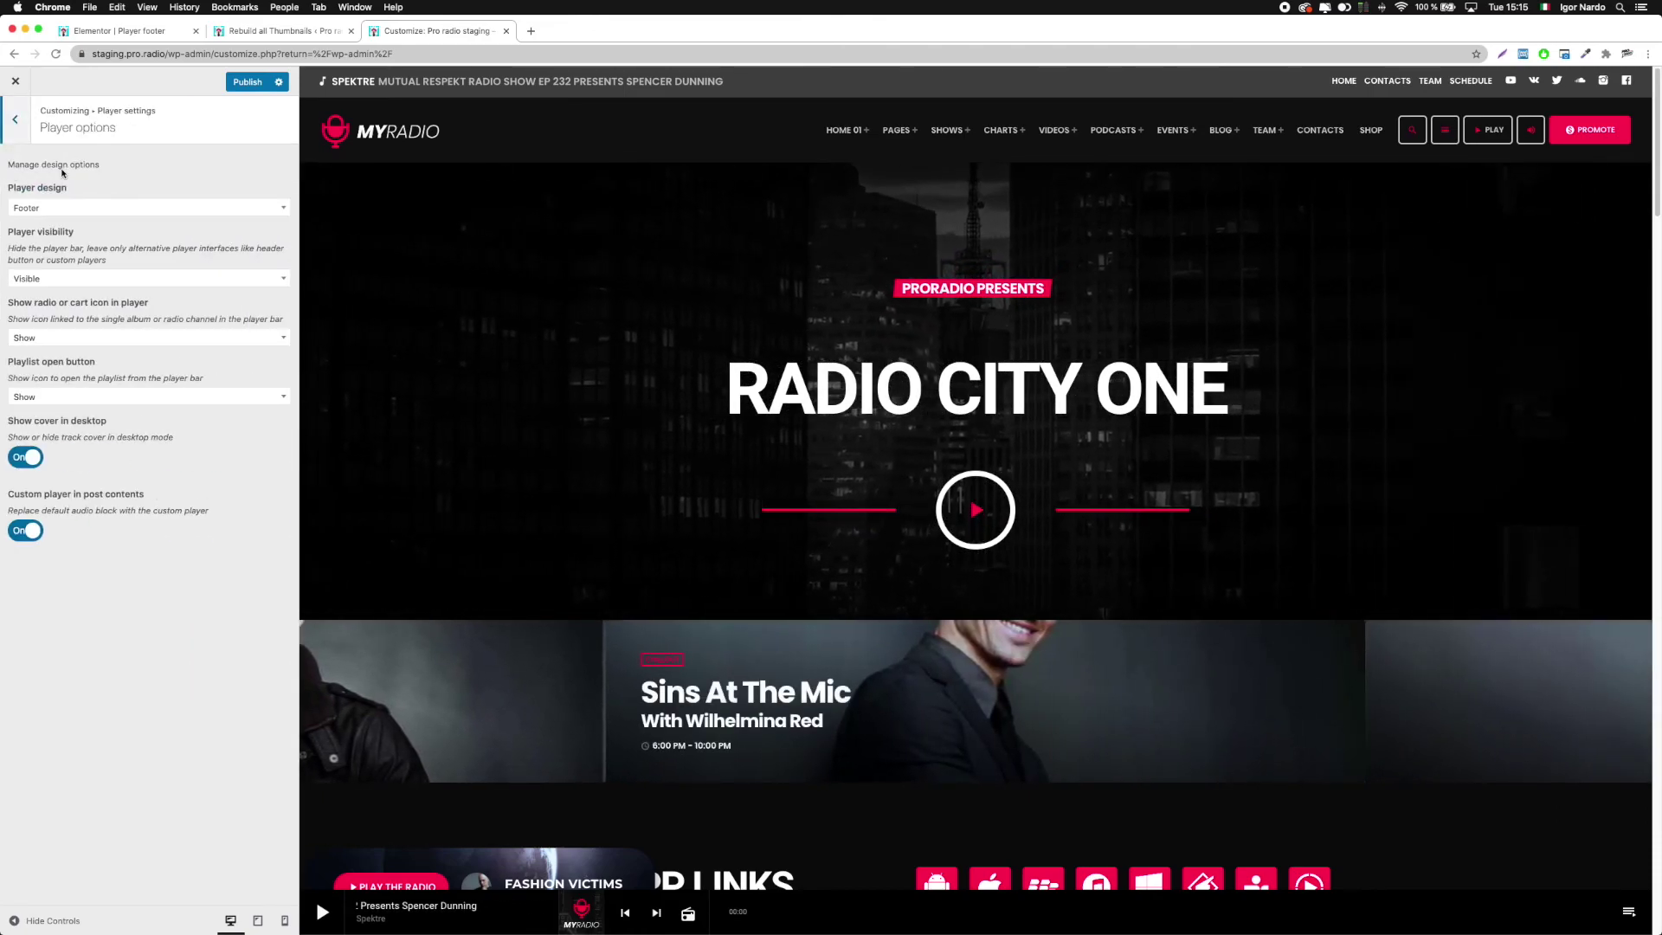
pyautogui.click(37, 278)
pyautogui.click(26, 349)
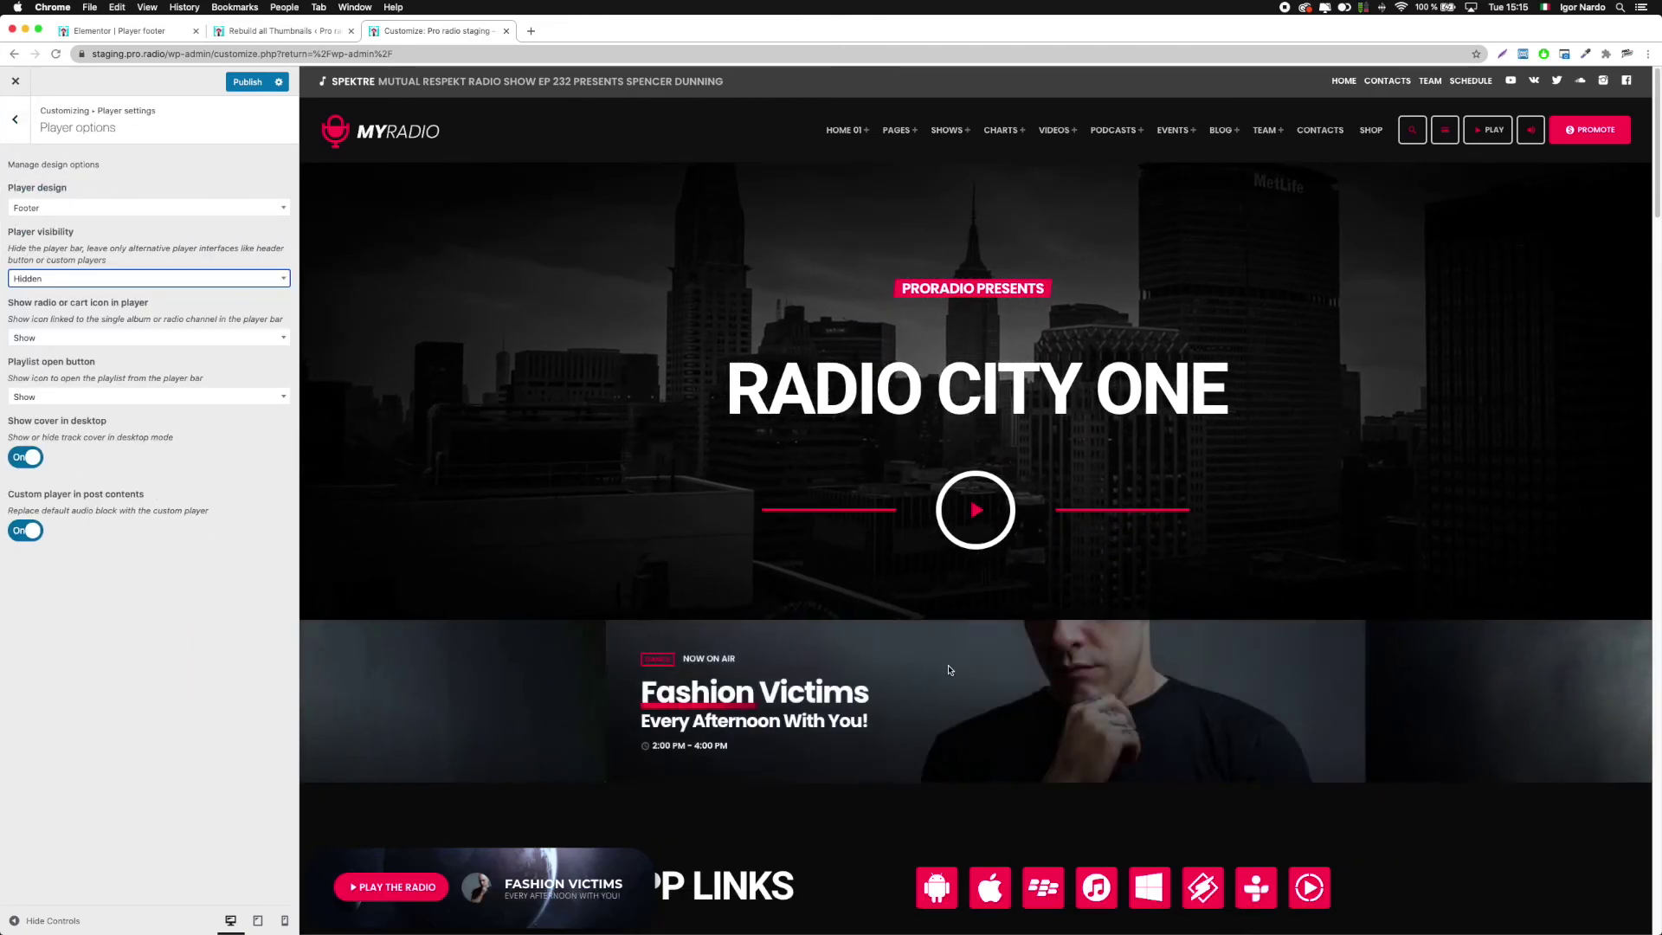
pyautogui.scroll(-15, 934, 646)
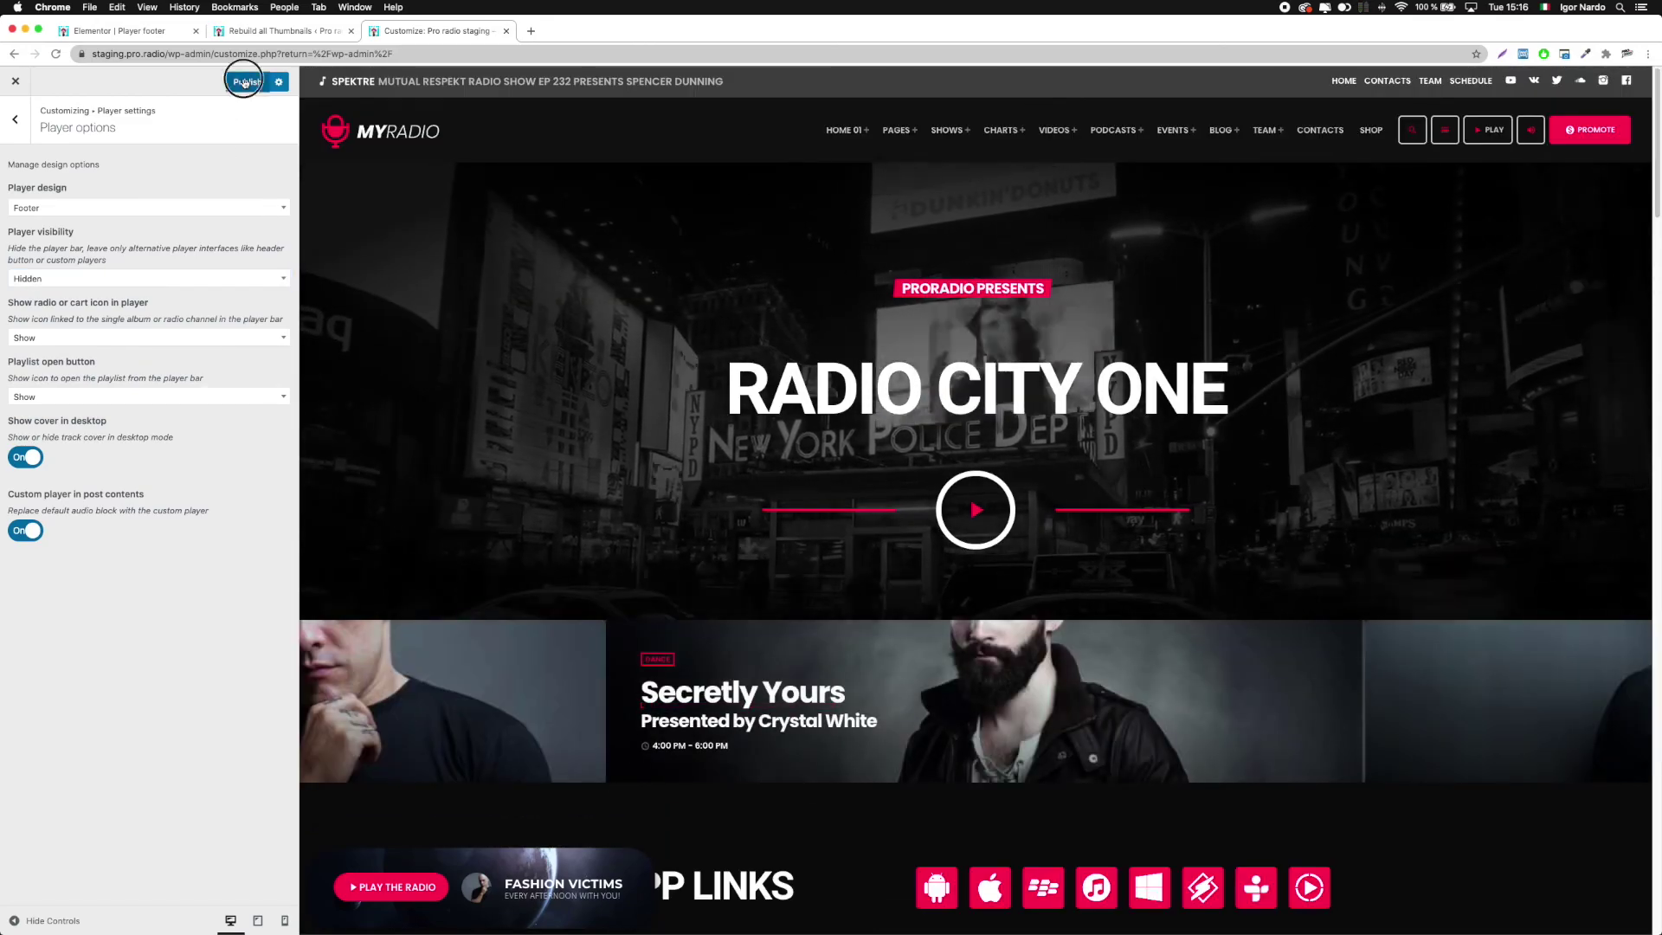
pyautogui.click(15, 81)
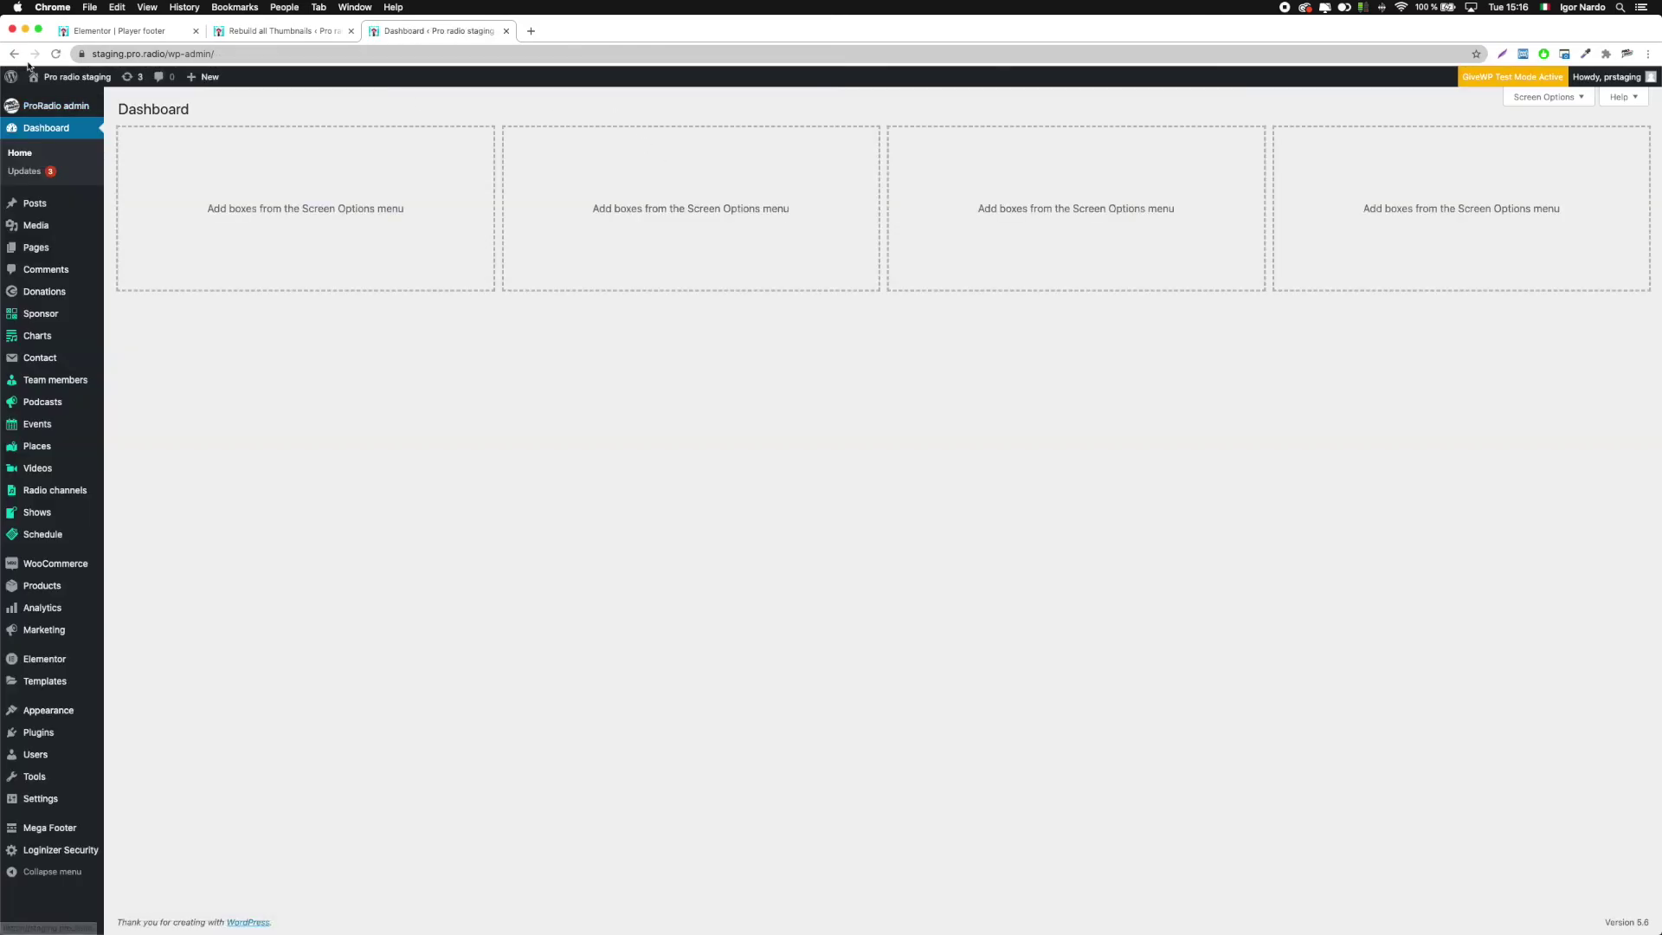
# - Visit the live site's homepage, examine the fixed custom player down the full page, and reload the page
pyautogui.click(62, 103)
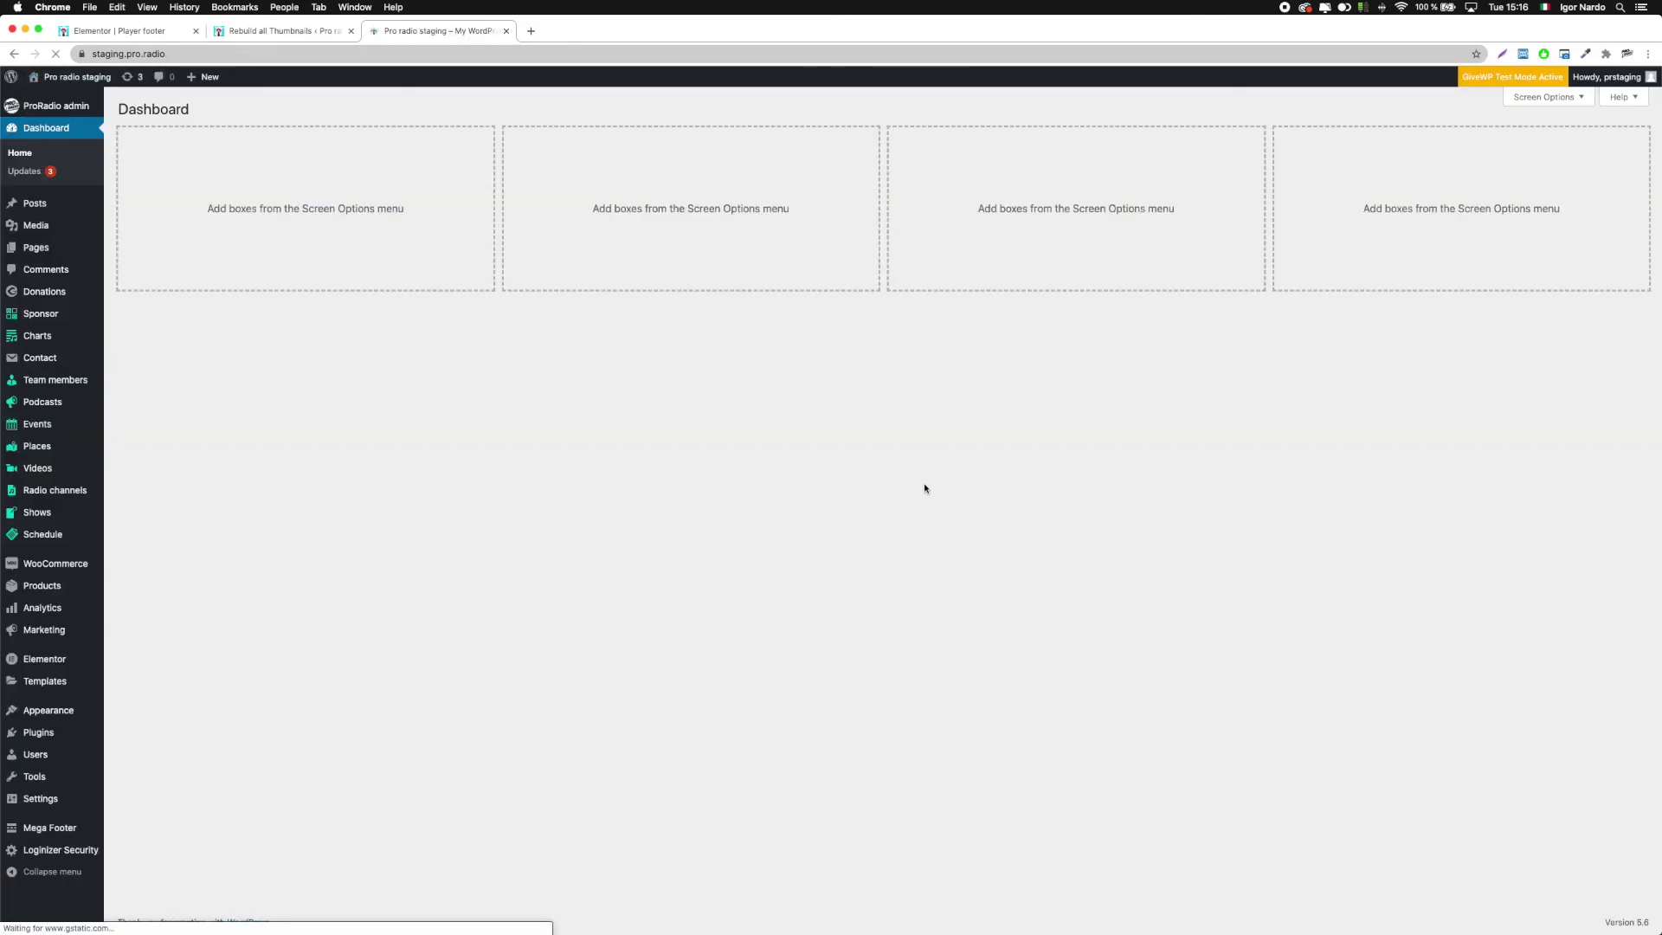
pyautogui.scroll(-15, 378, 516)
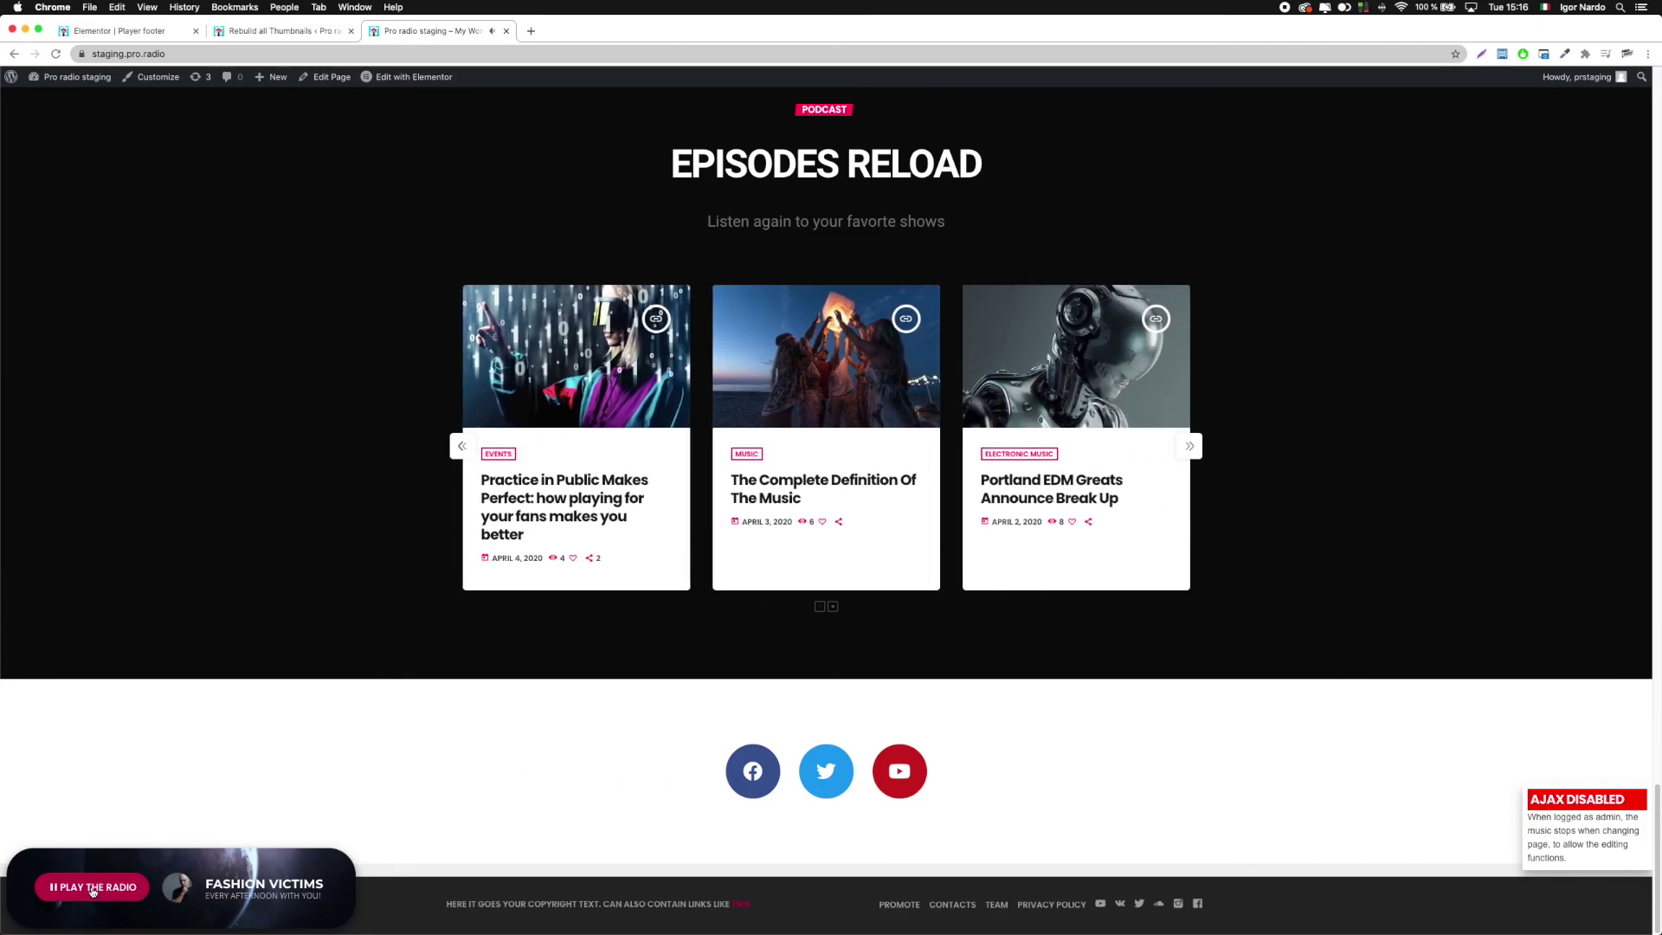
pyautogui.press('super+r')
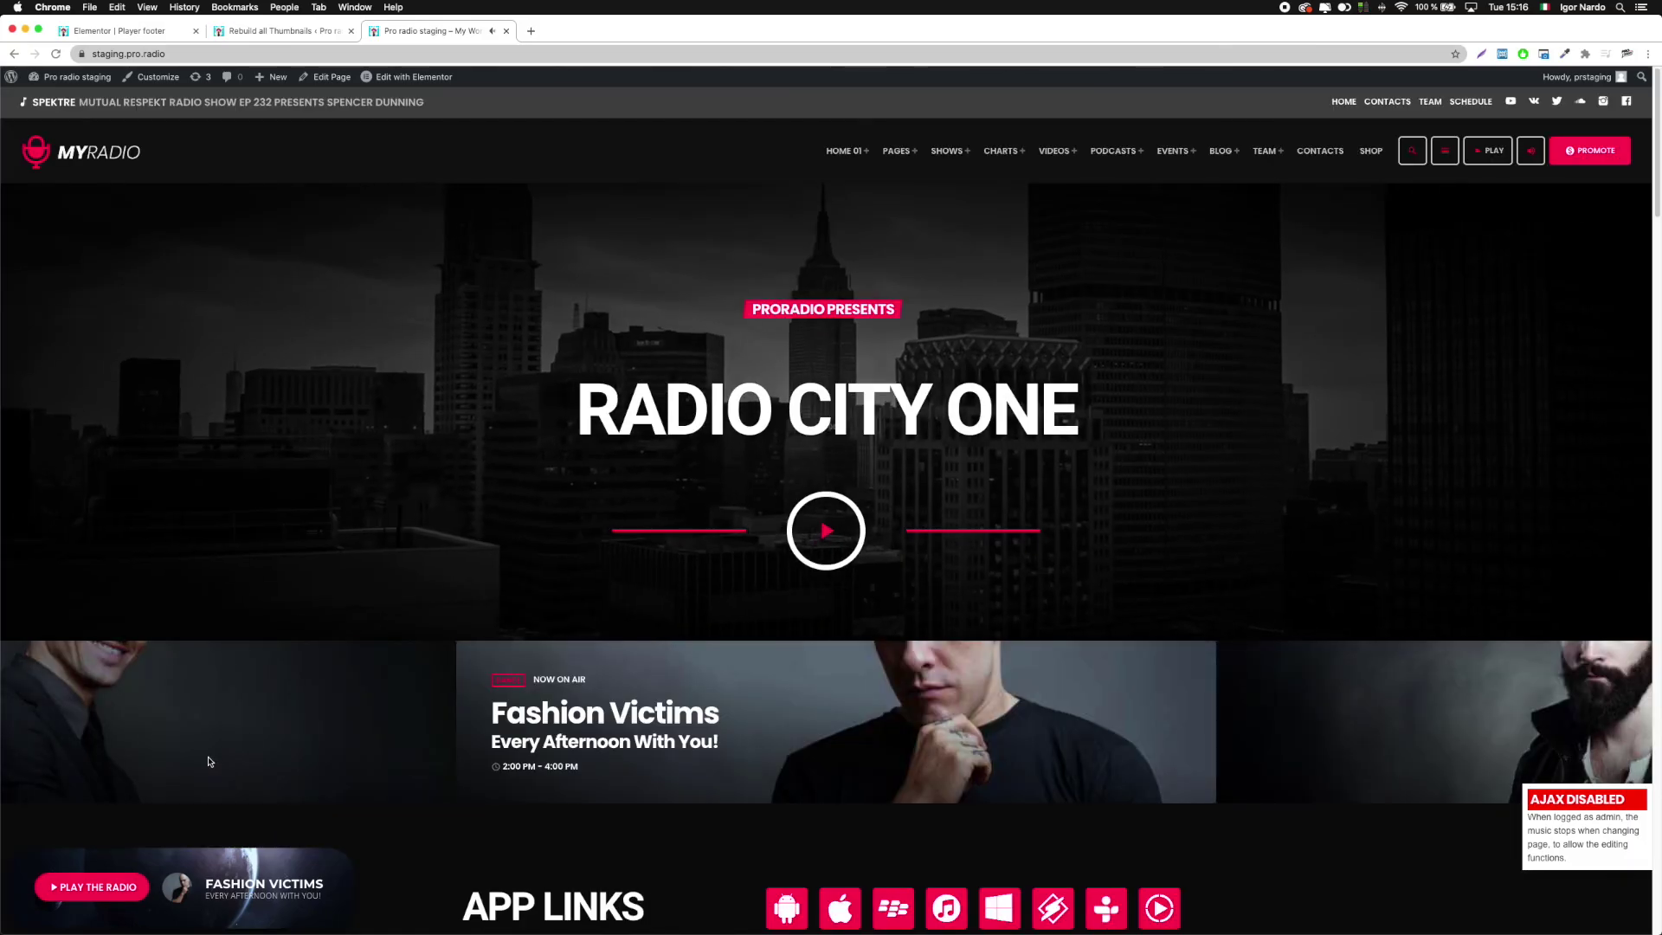